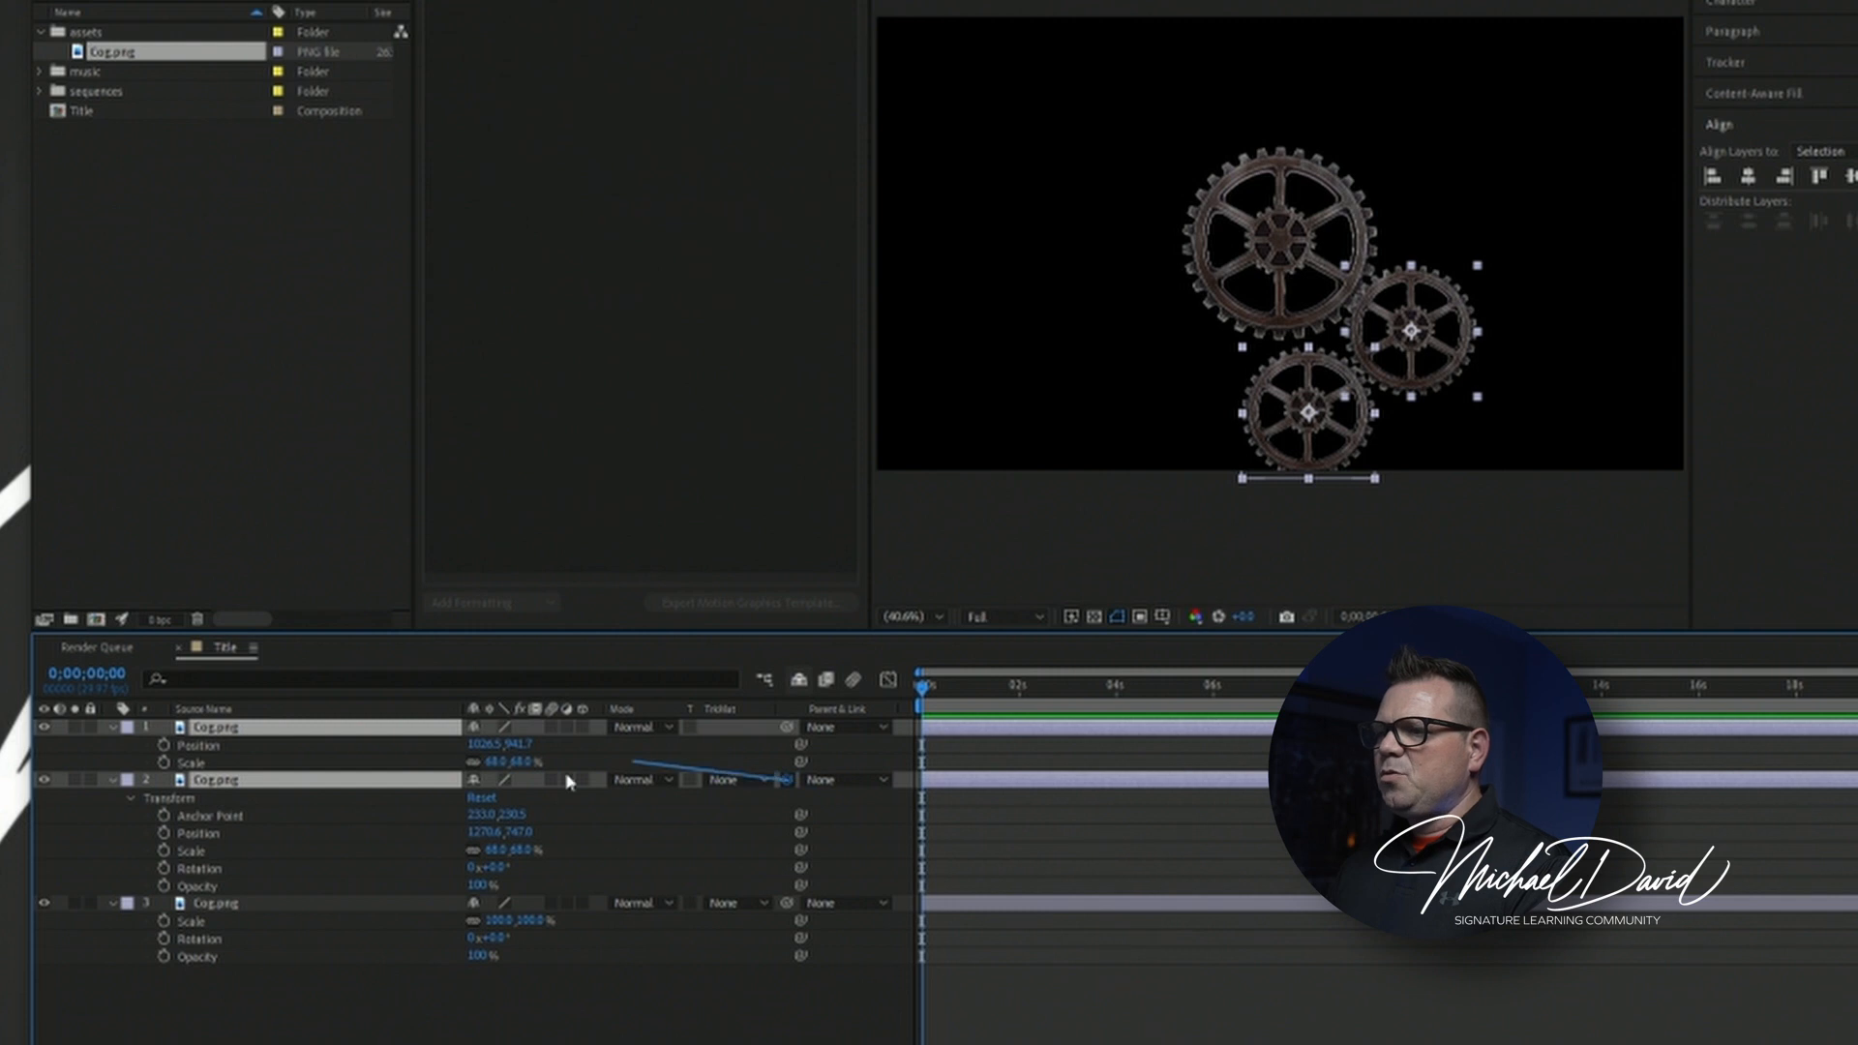
Parent the two smaller cog layers to the large cog and move the linked group up within the frame.
drag(568, 782, 748, 769)
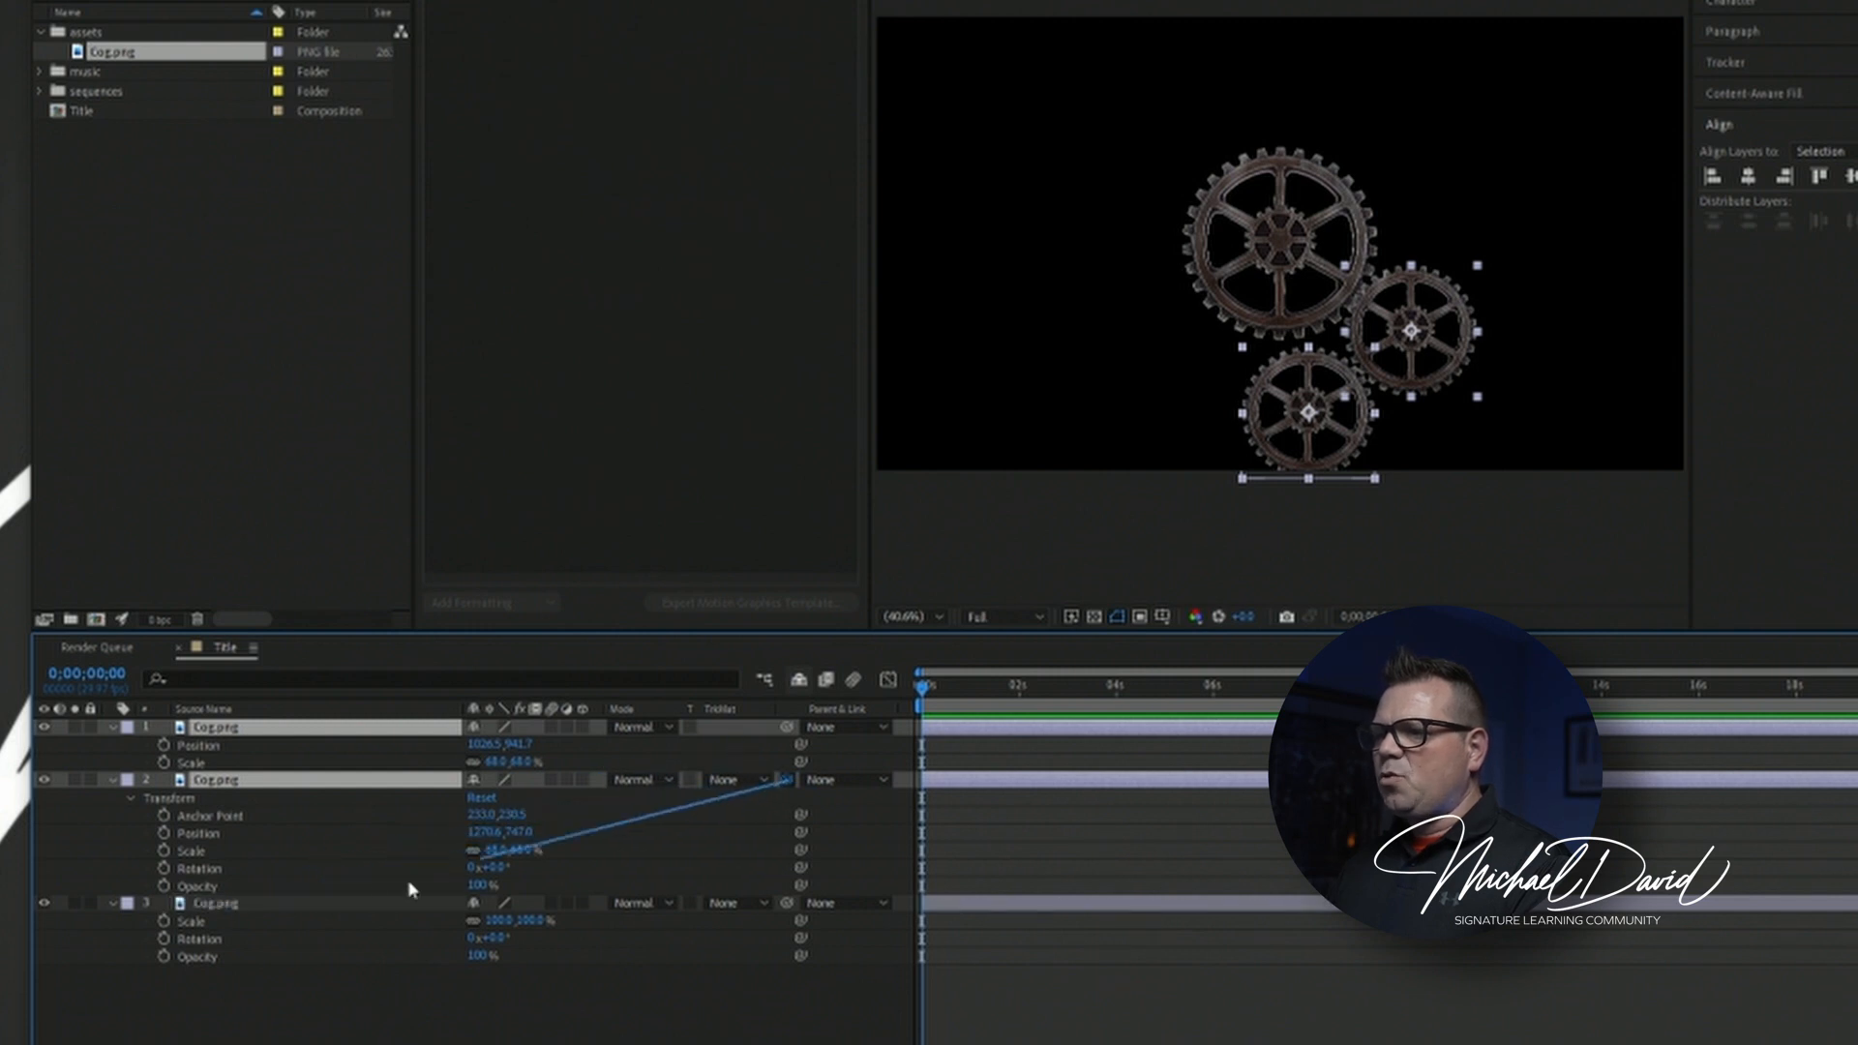
drag(409, 880, 215, 914)
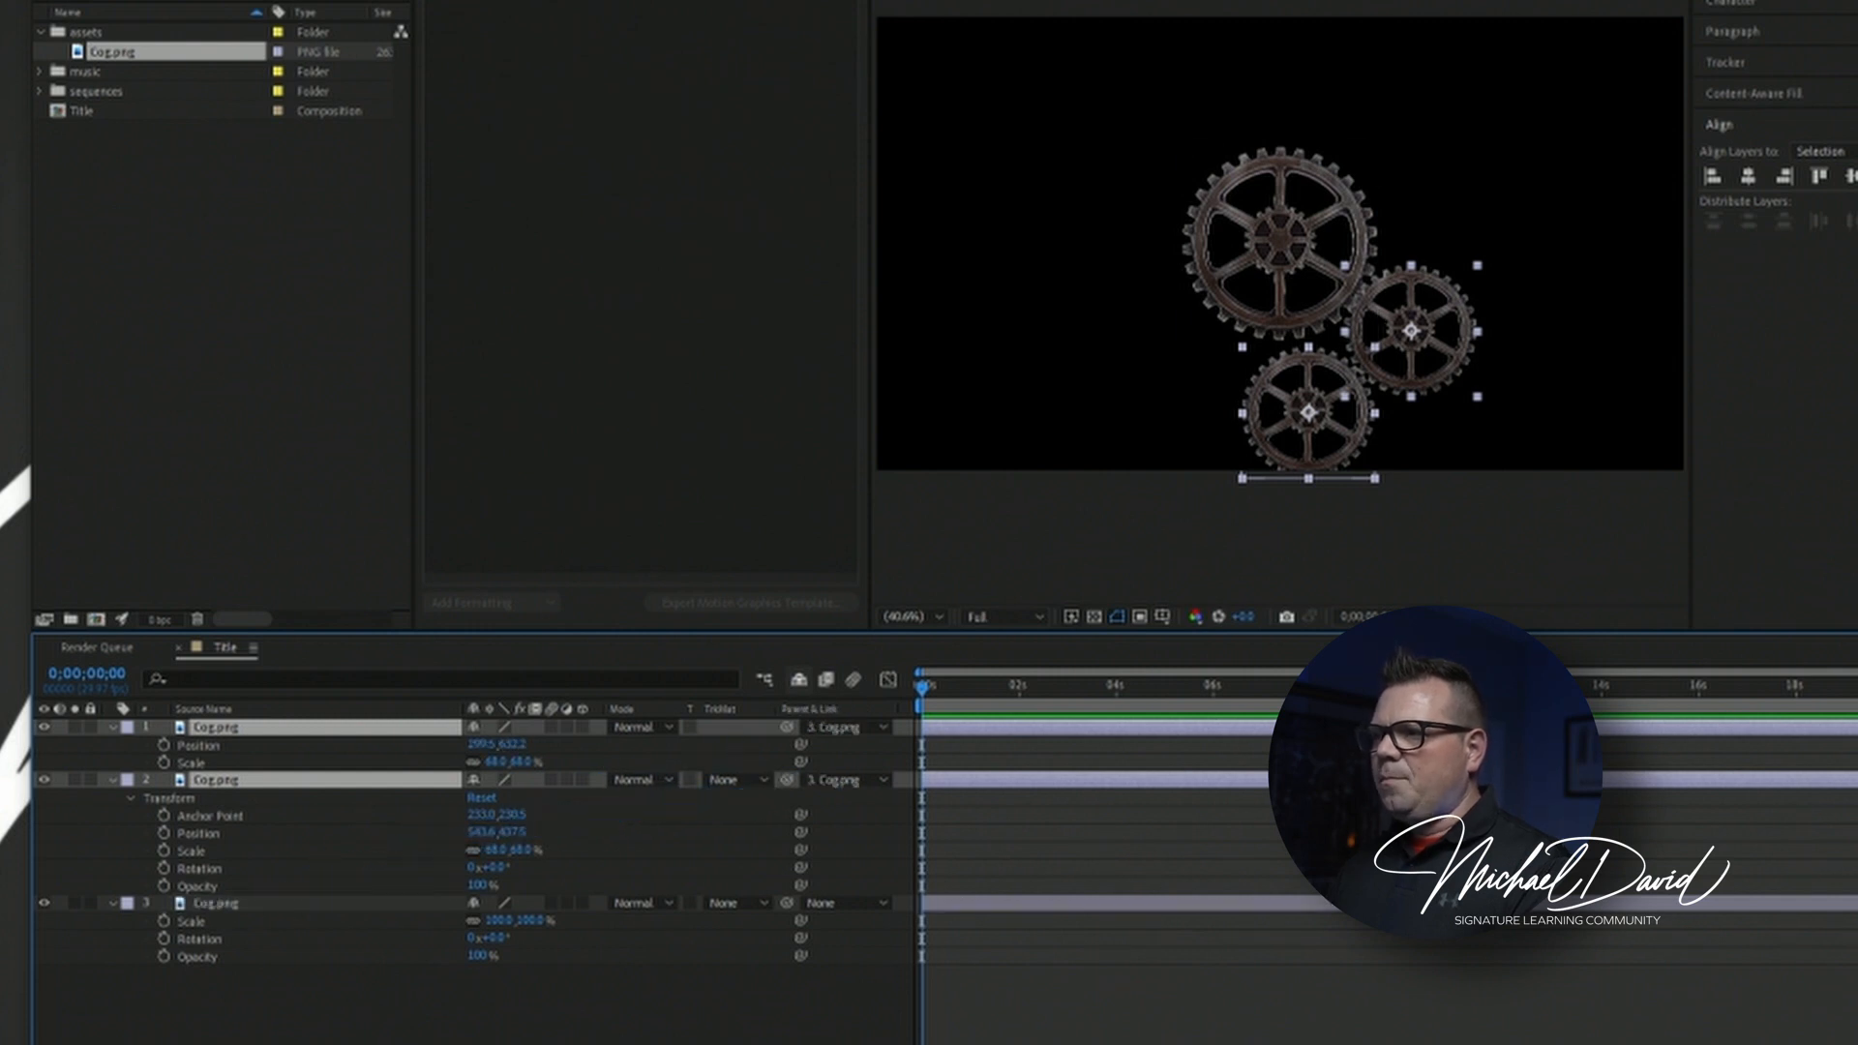
click(221, 904)
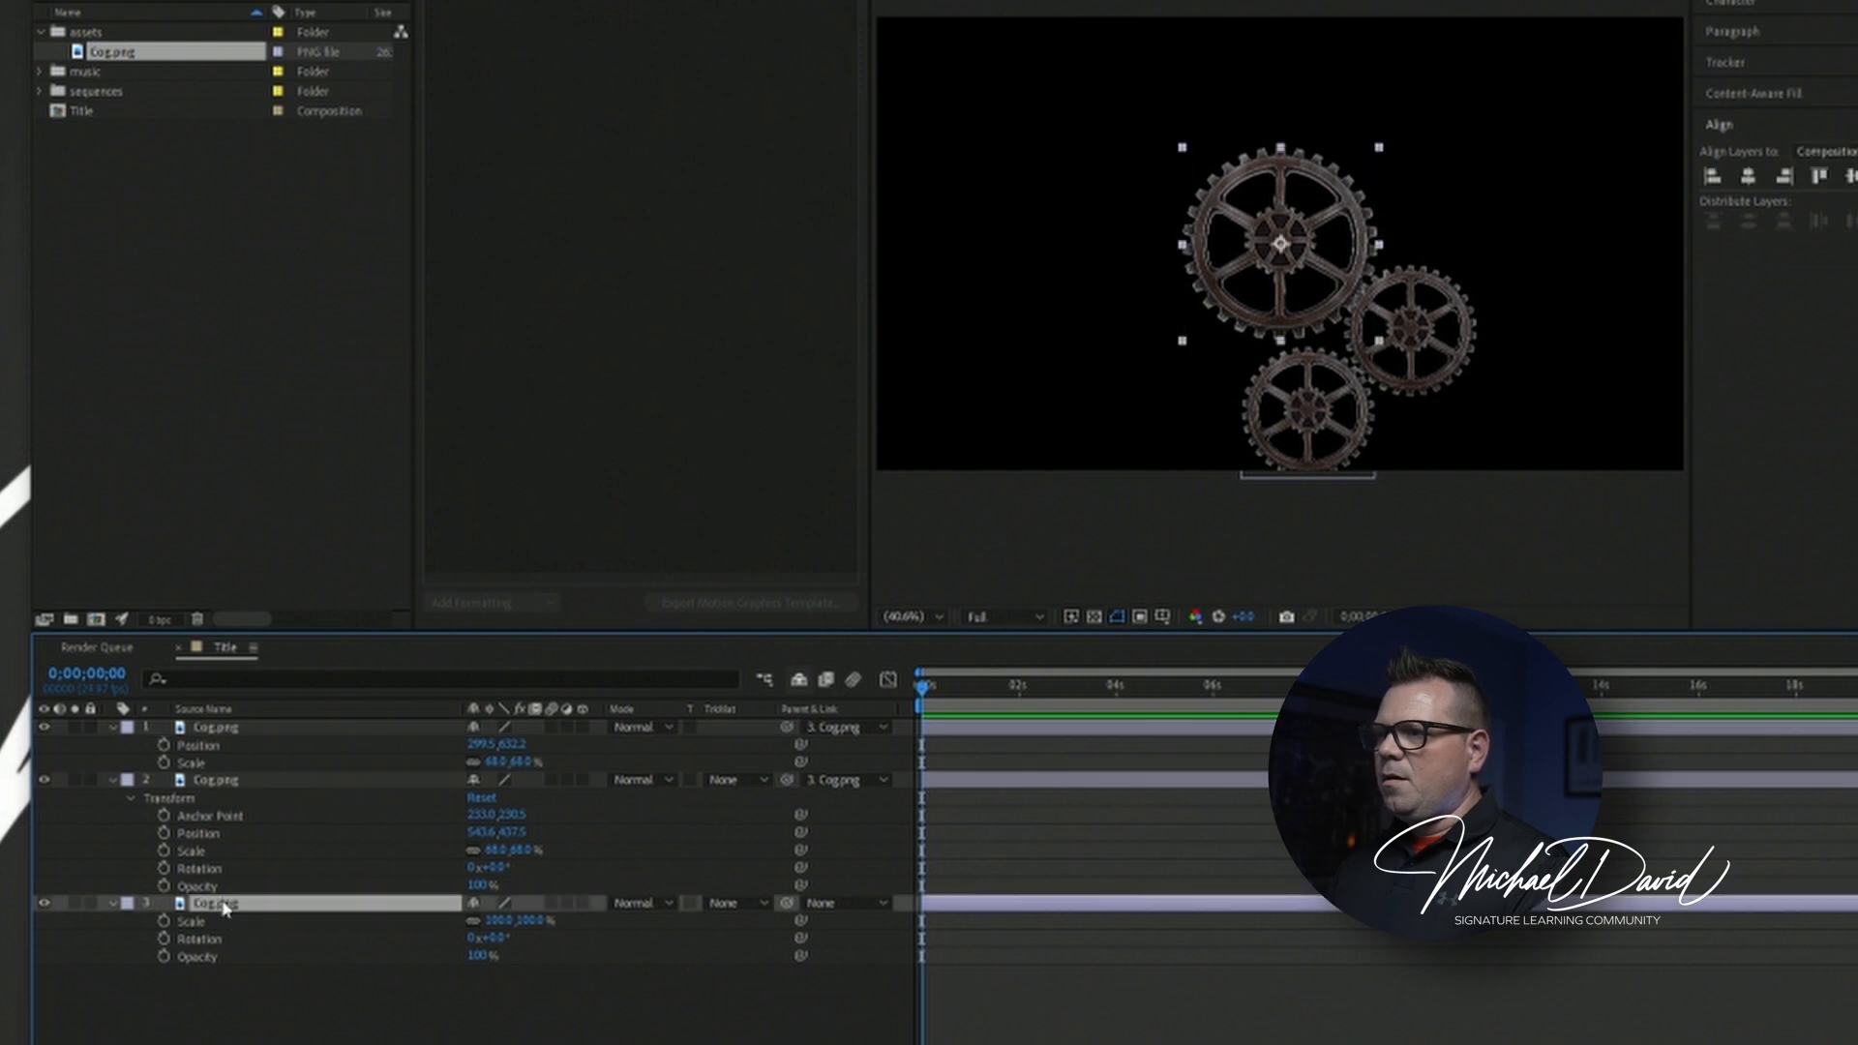
drag(1264, 300, 1285, 233)
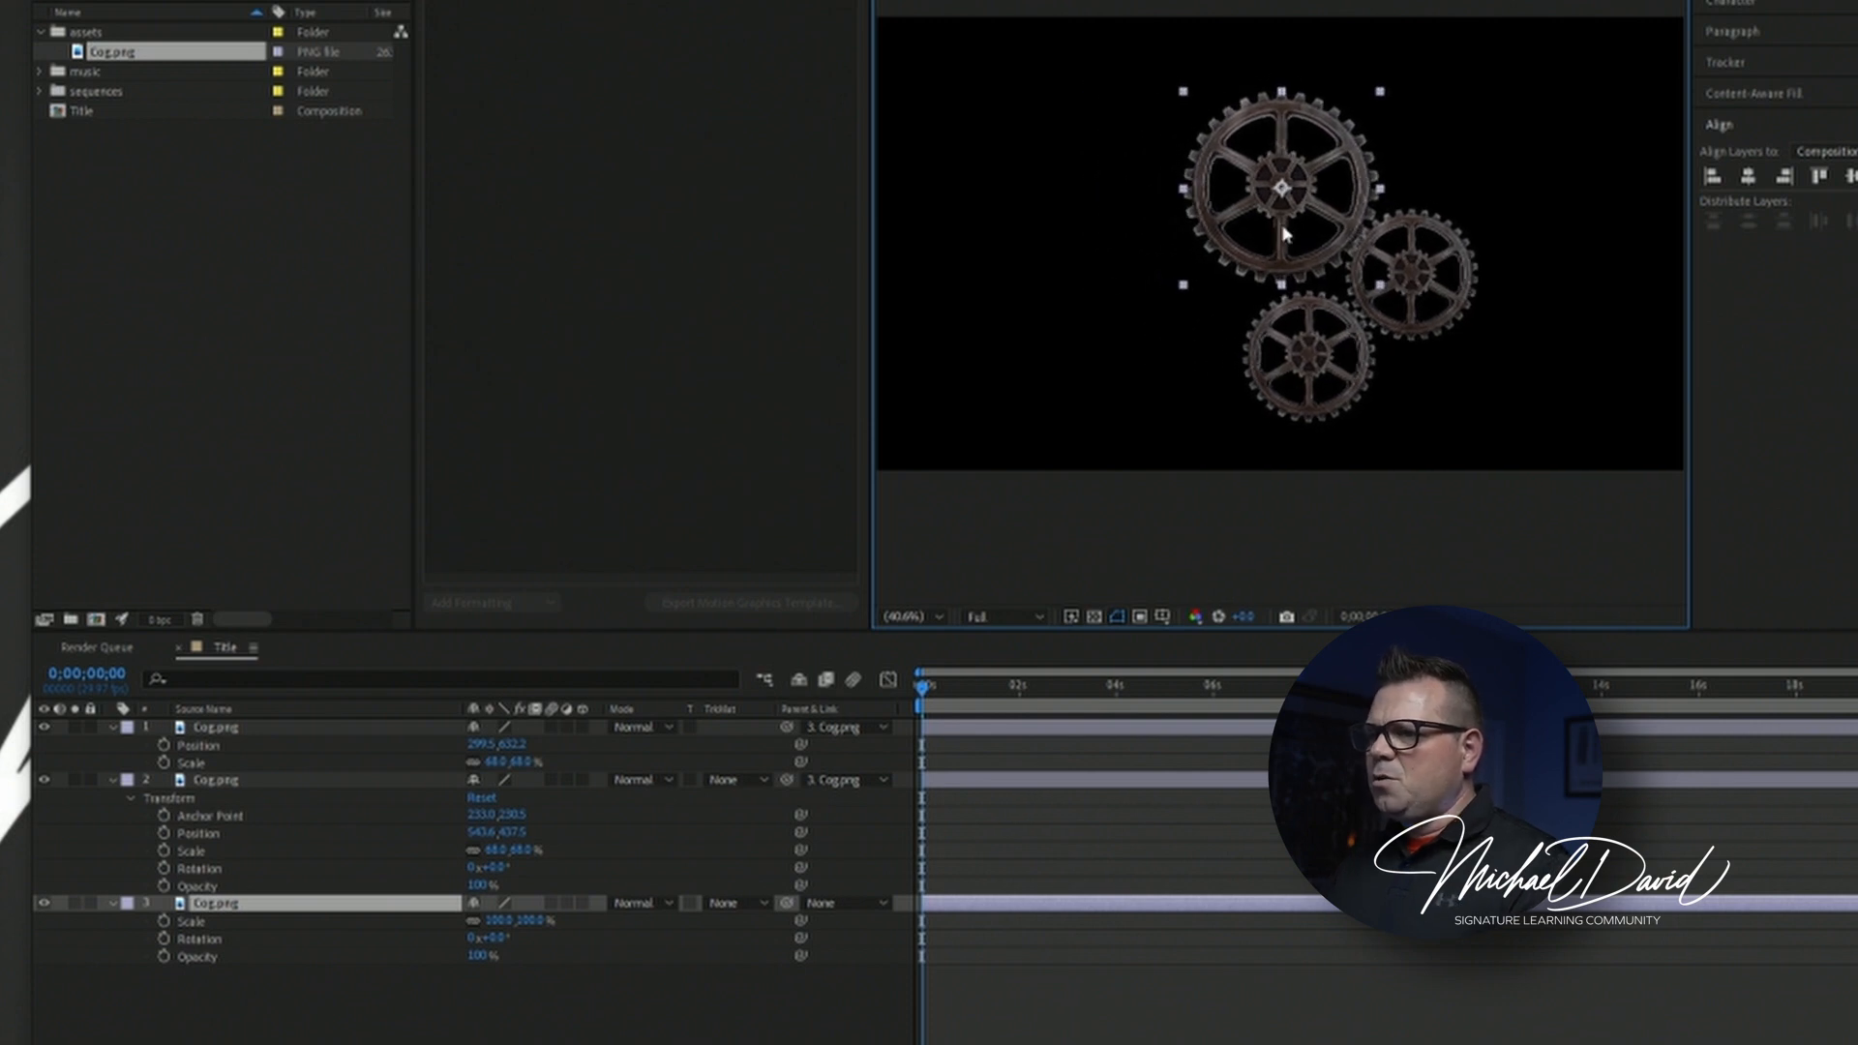
Try rotating the large parent cog to test how the linked smaller cogs follow it.
click(483, 1036)
click(498, 956)
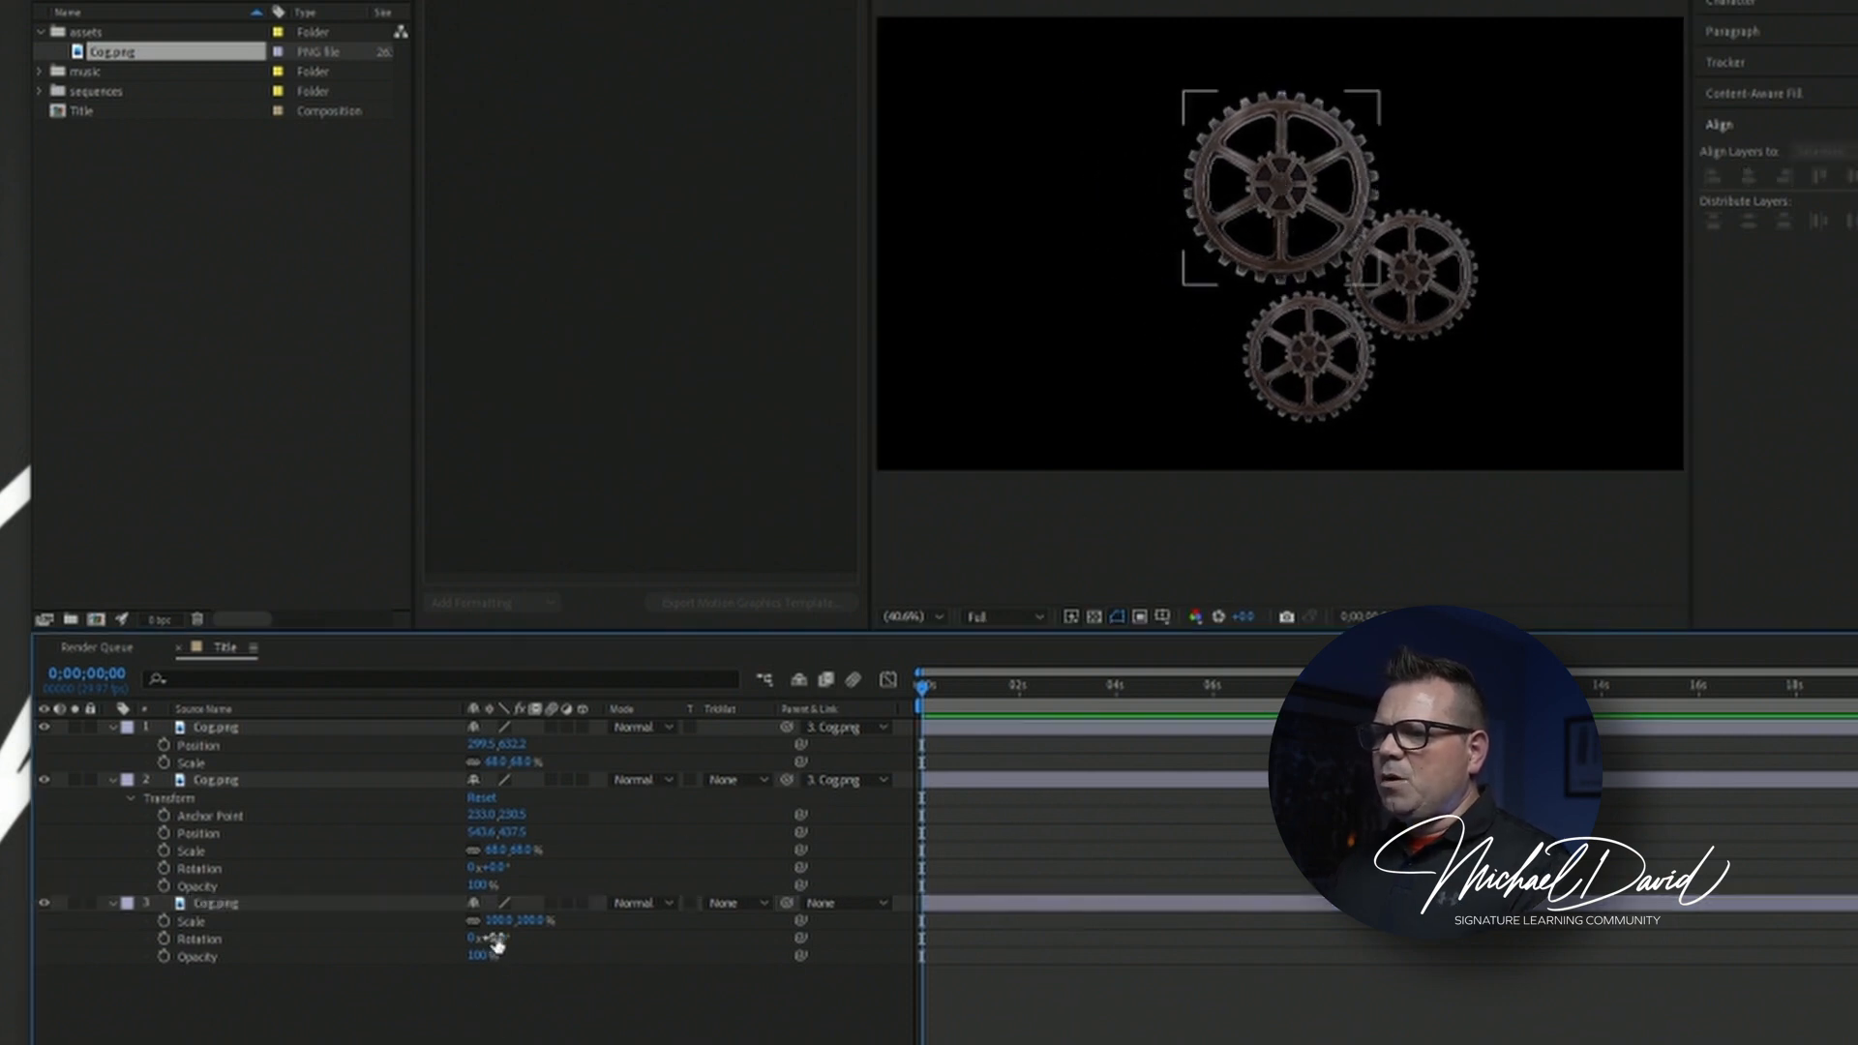
mouse_move(496, 941)
mouse_down()
mouse_move(552, 946)
mouse_move(455, 944)
mouse_move(540, 949)
mouse_move(501, 958)
mouse_up()
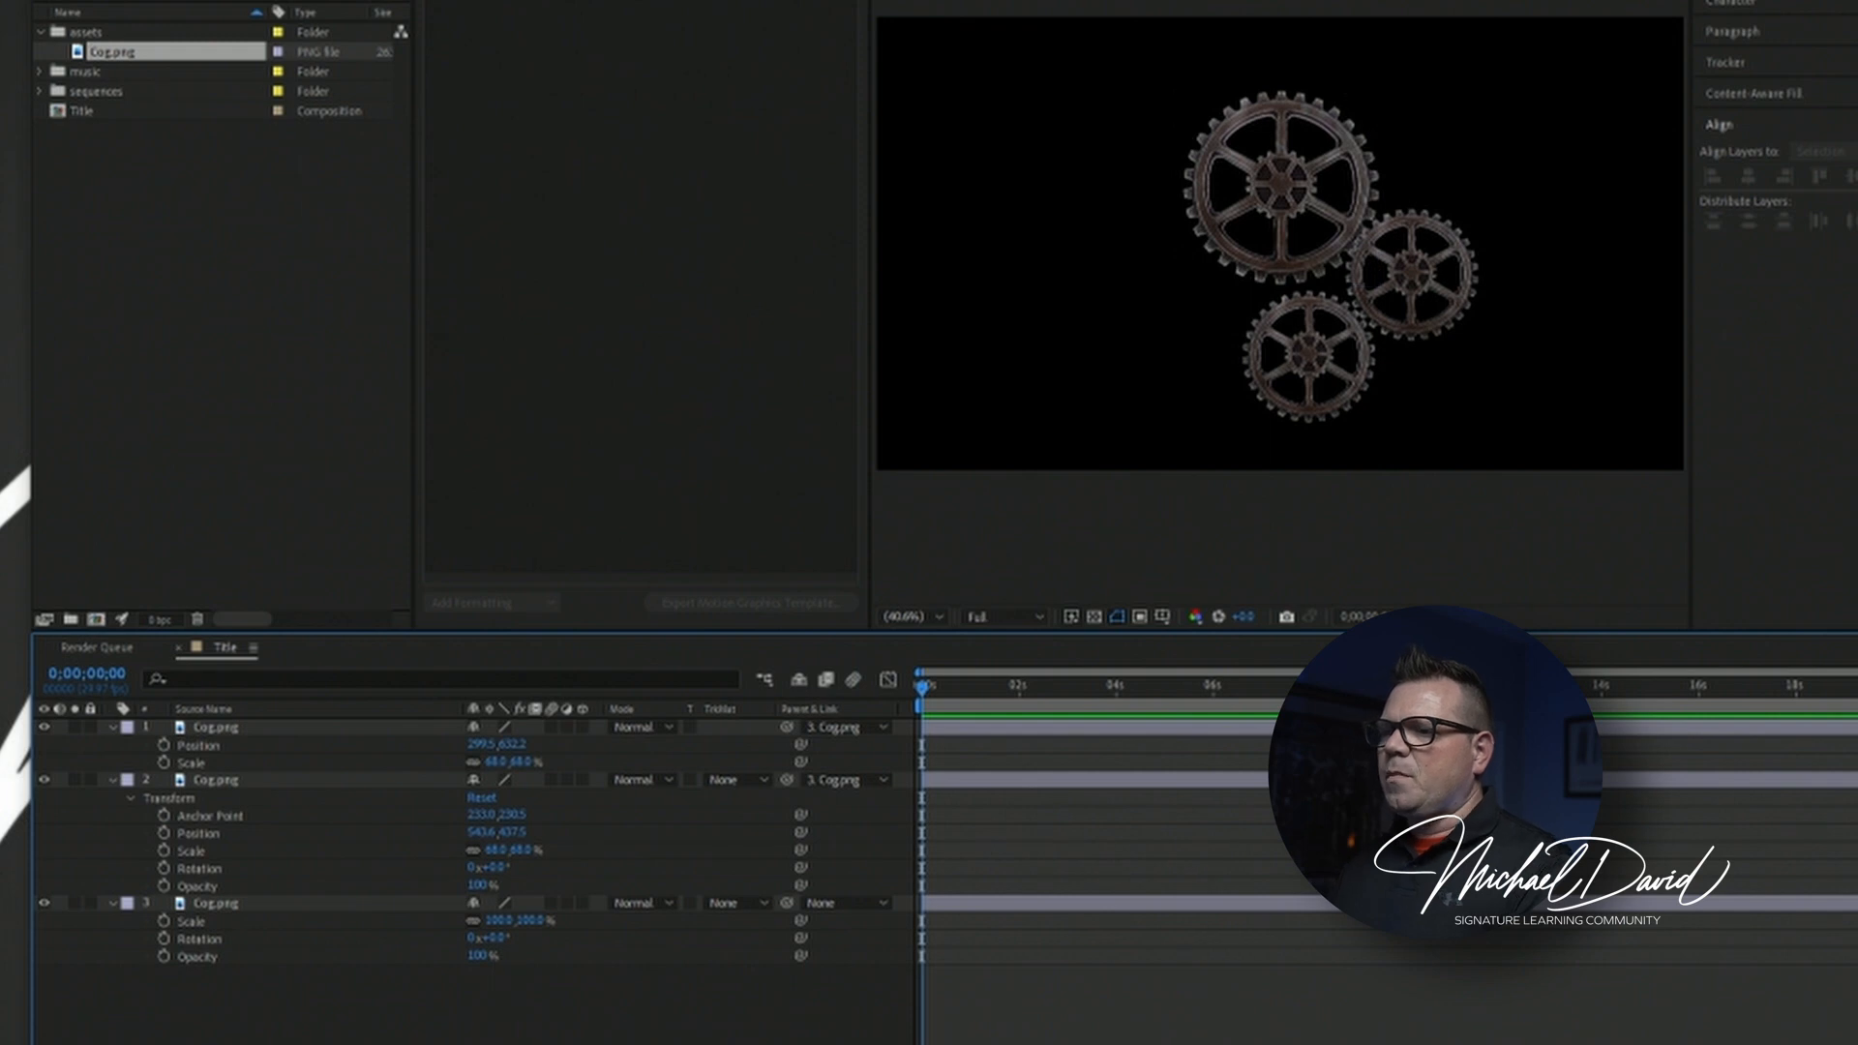
Remove the parent link from both smaller cog layers by setting their parent to None.
click(848, 728)
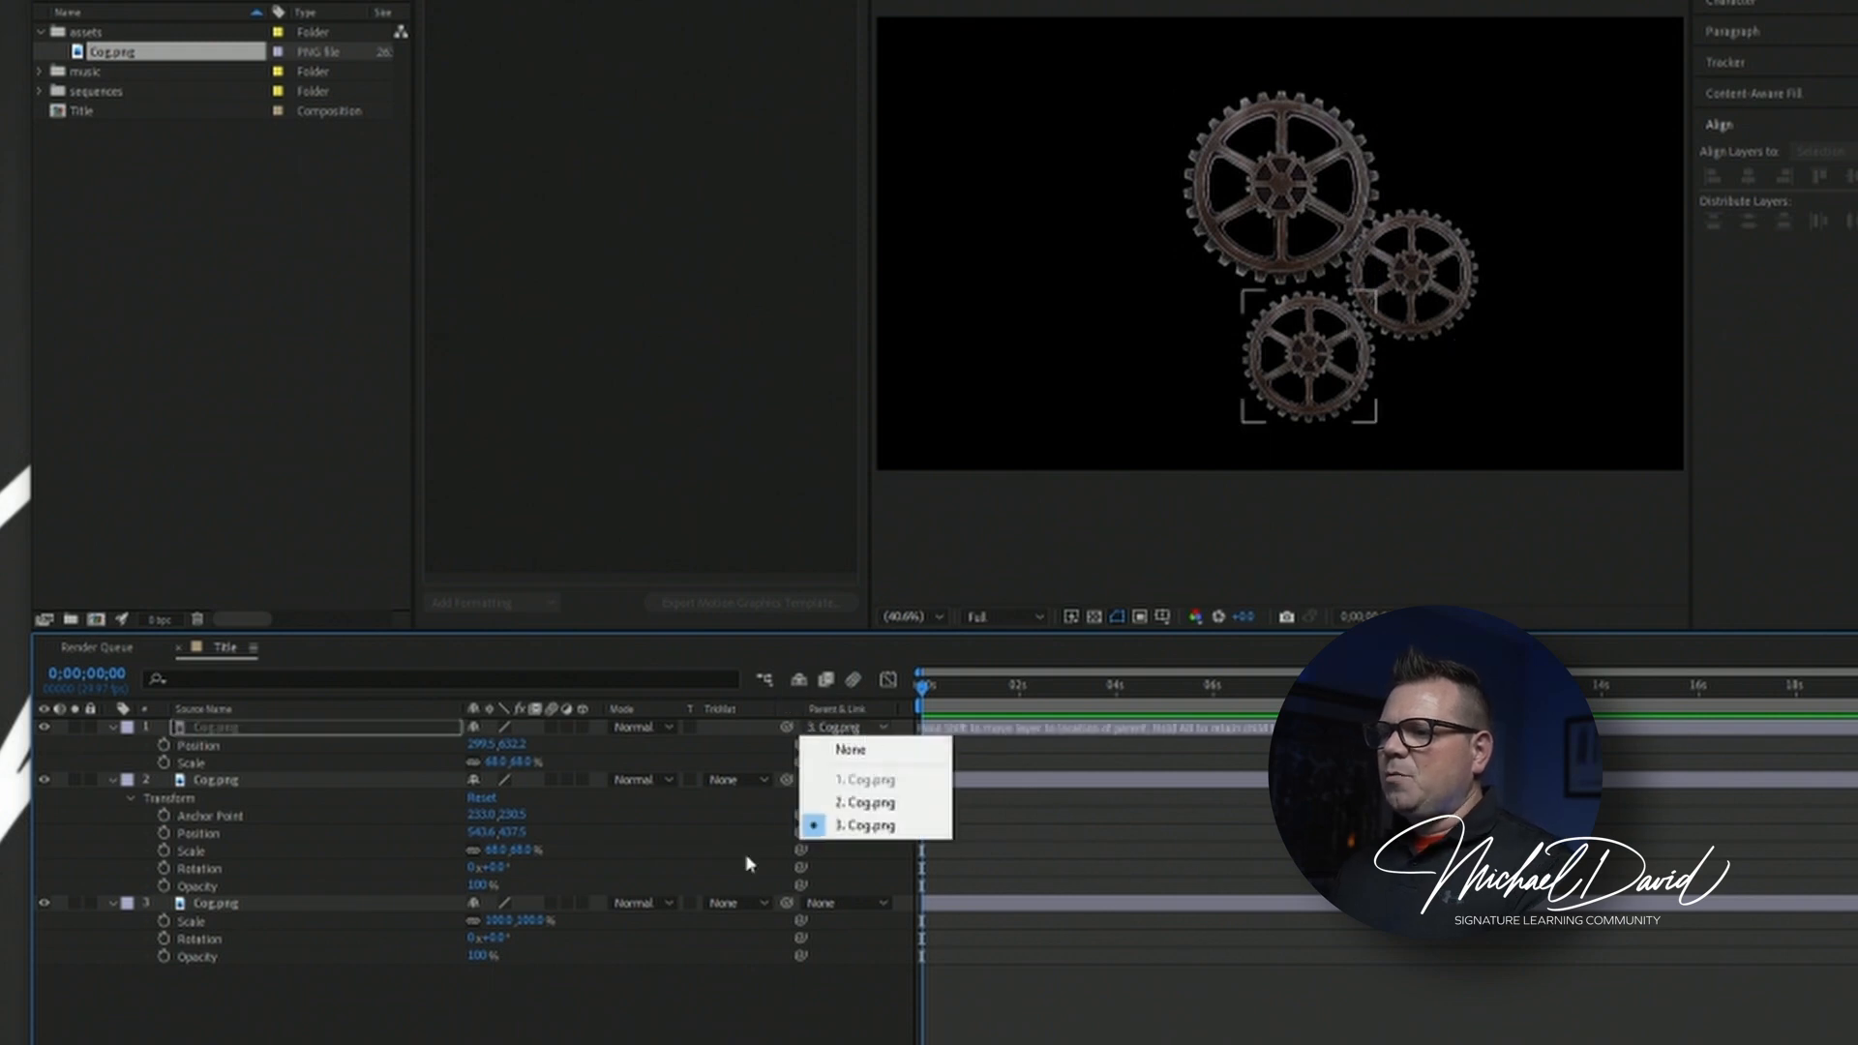
click(747, 862)
click(876, 732)
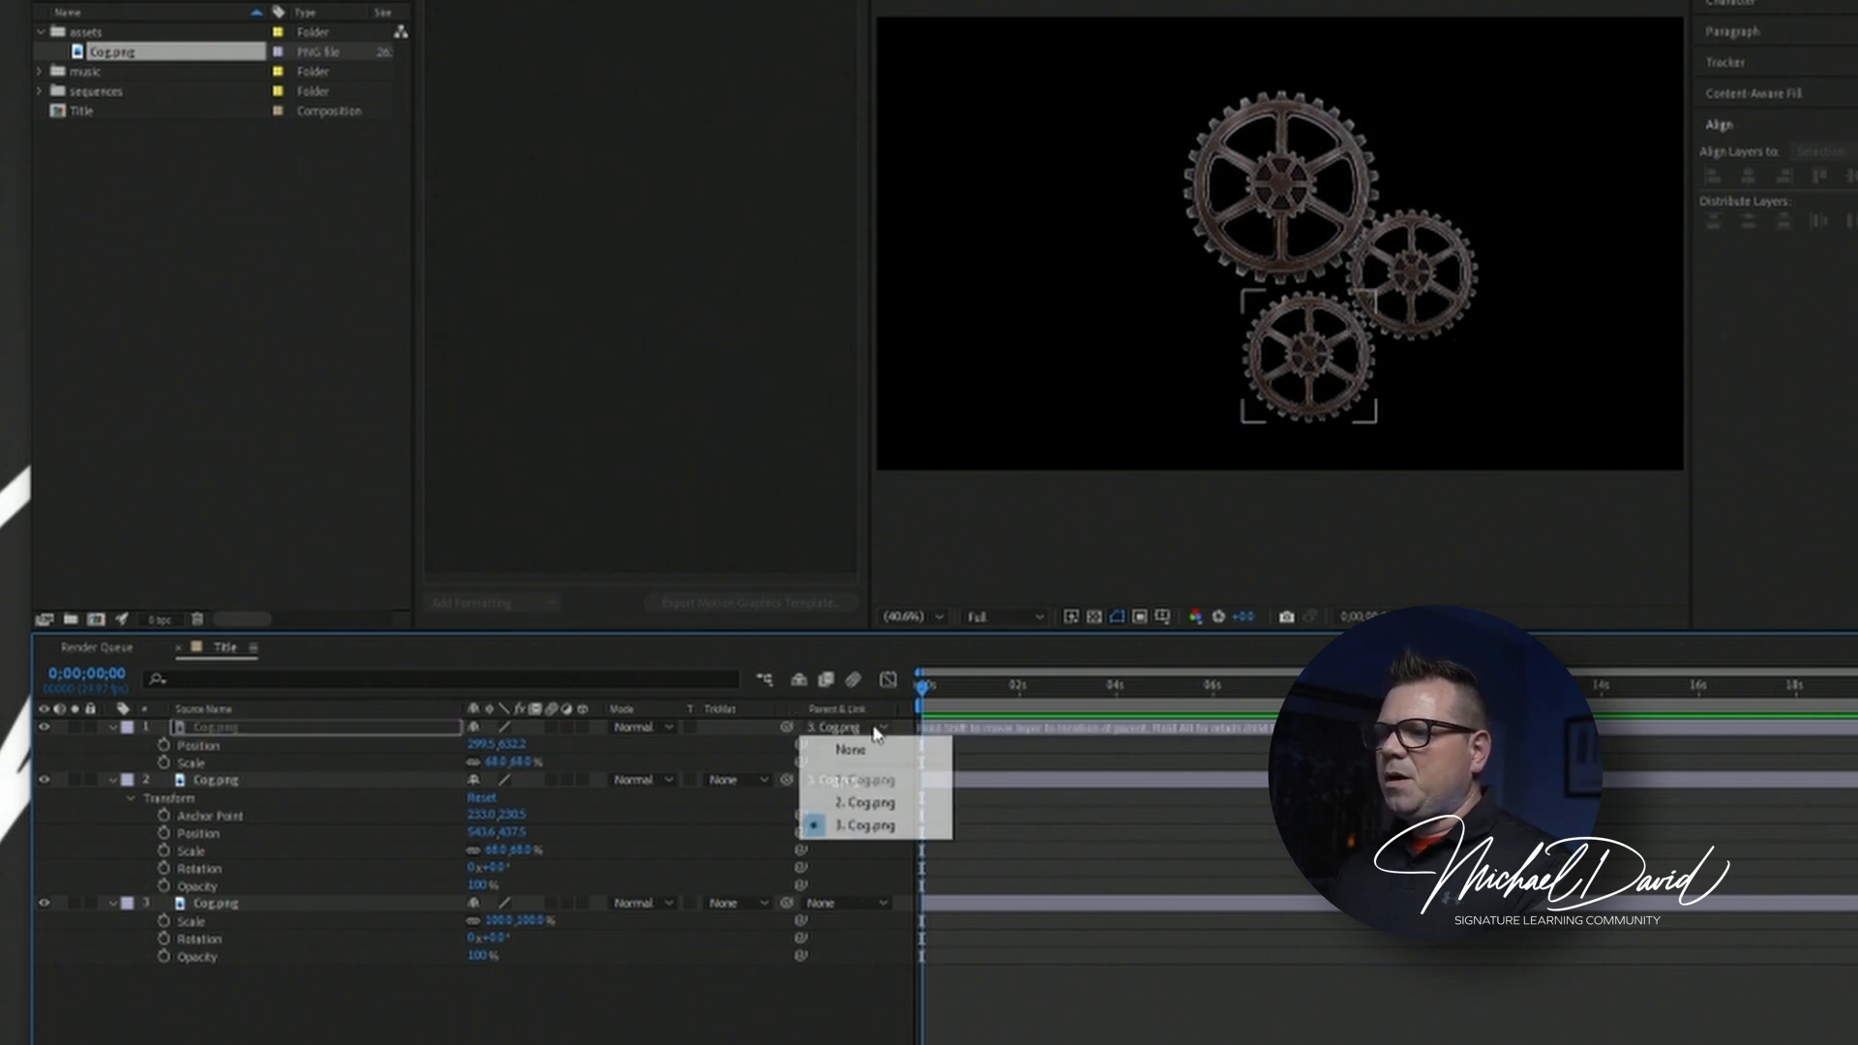
click(873, 752)
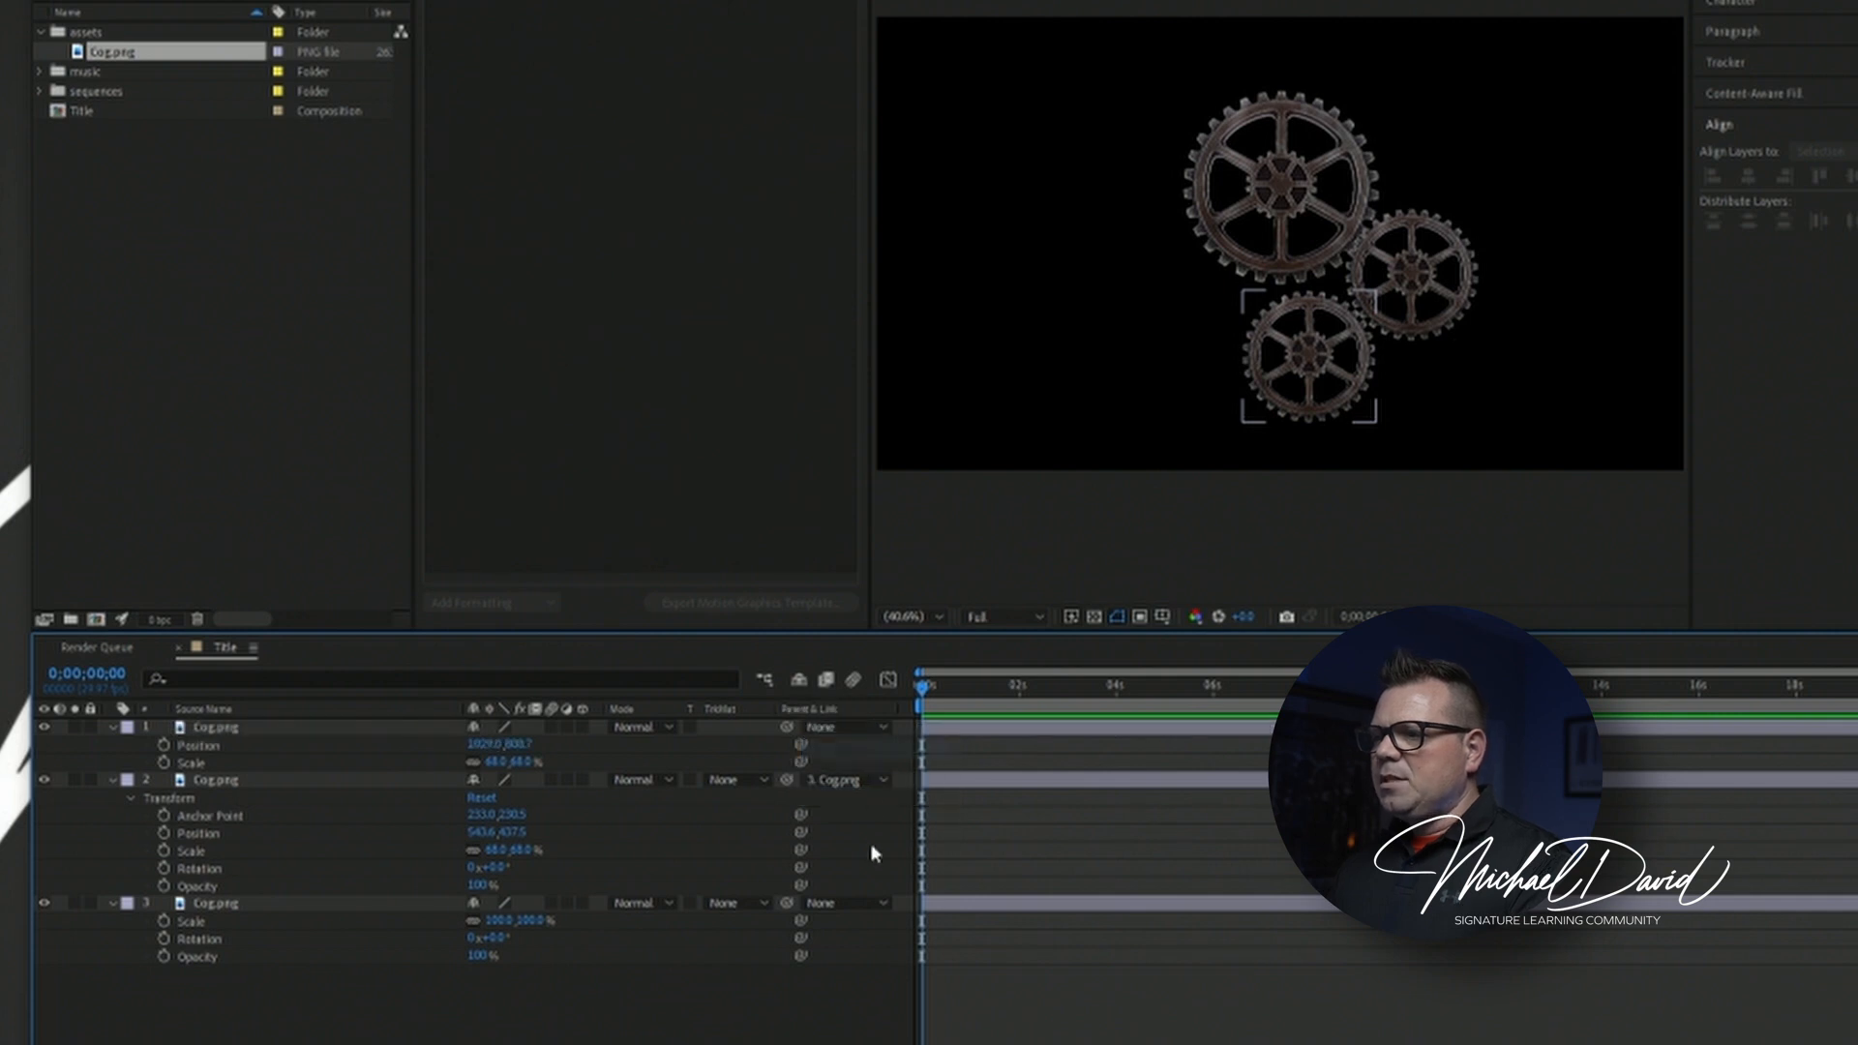
click(847, 780)
click(851, 803)
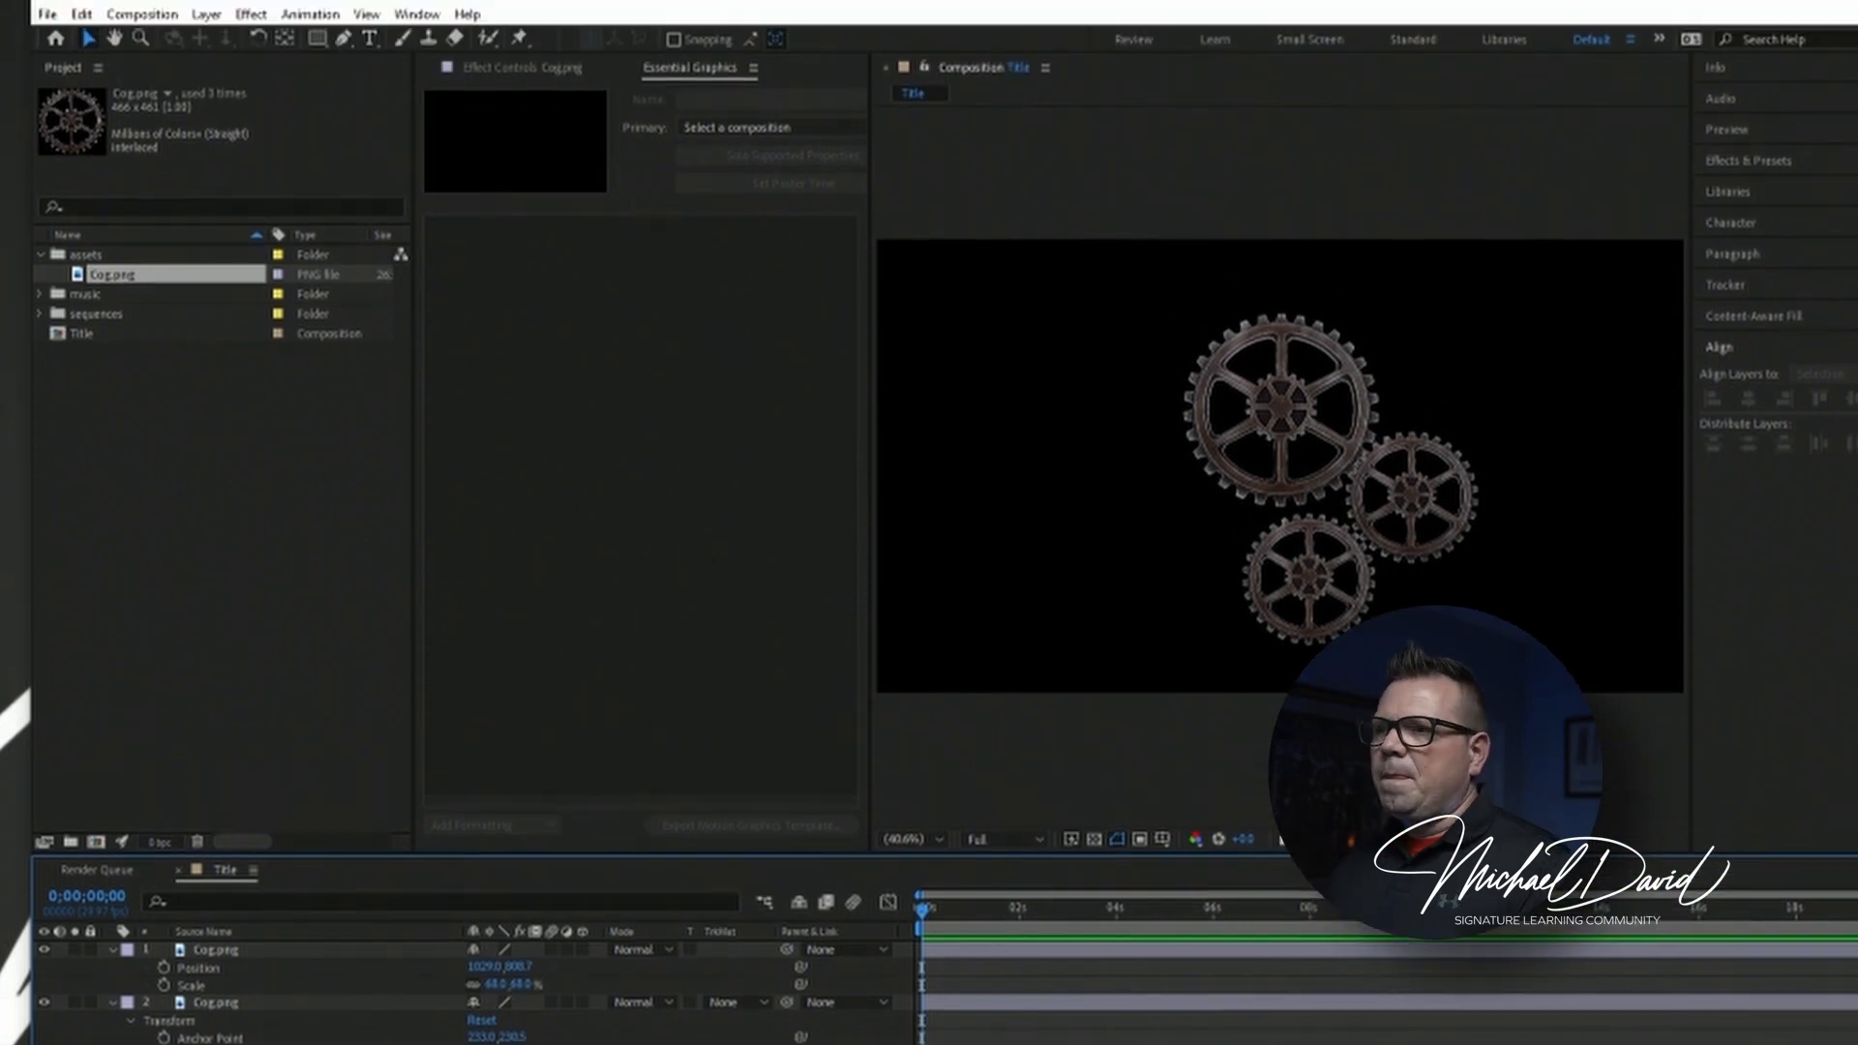
Add a new null object layer to the Title composition.
click(206, 13)
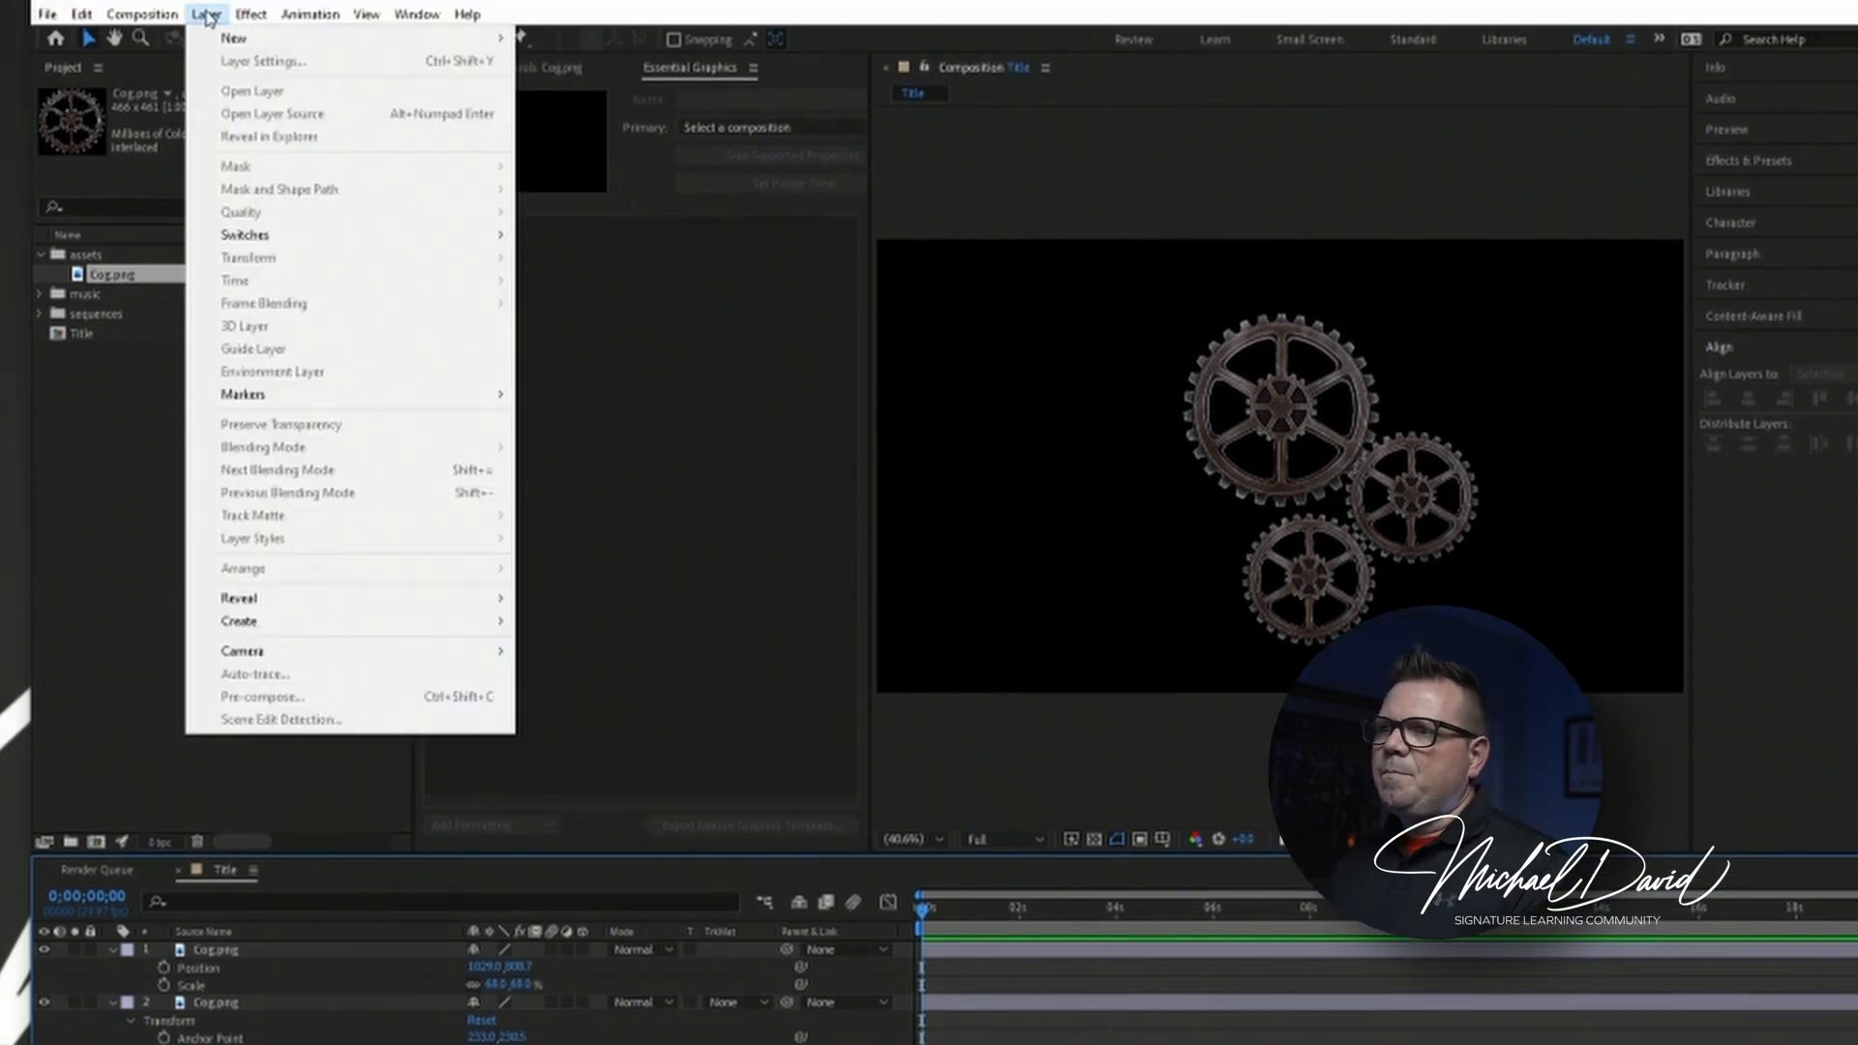
mouse_move(468, 40)
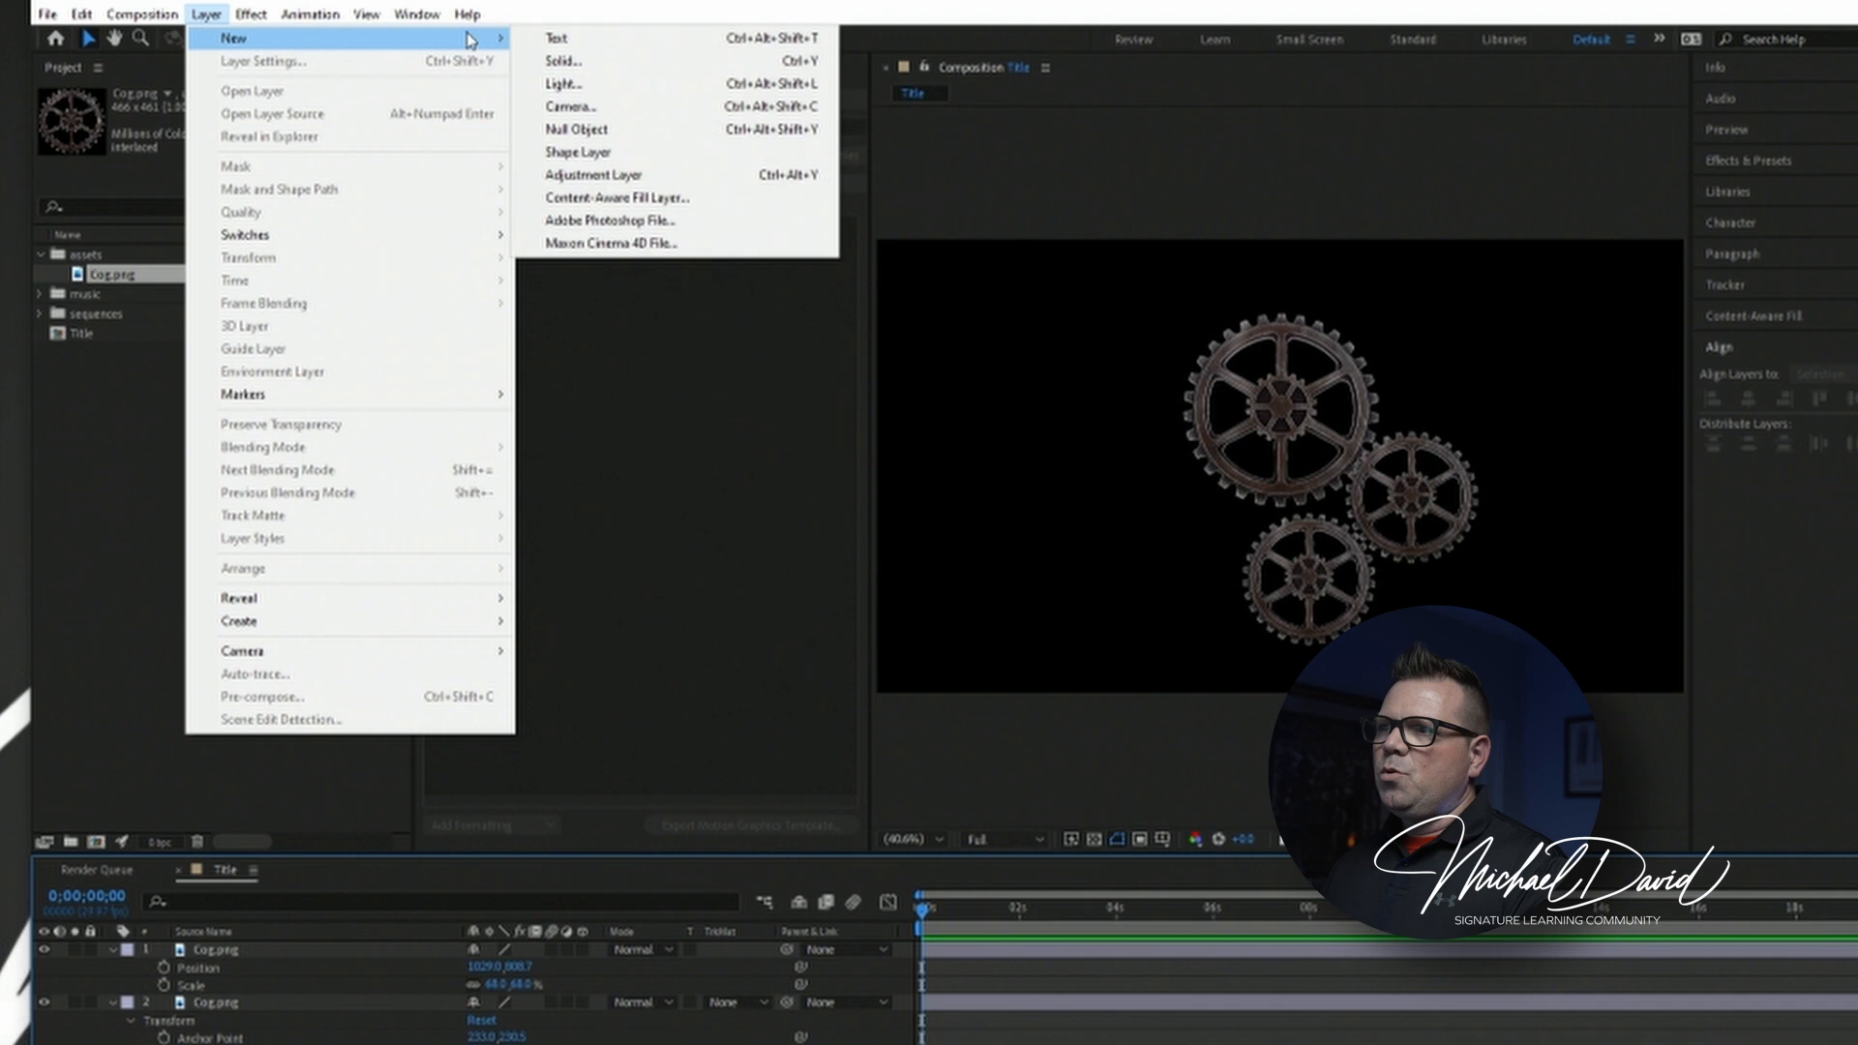
click(576, 130)
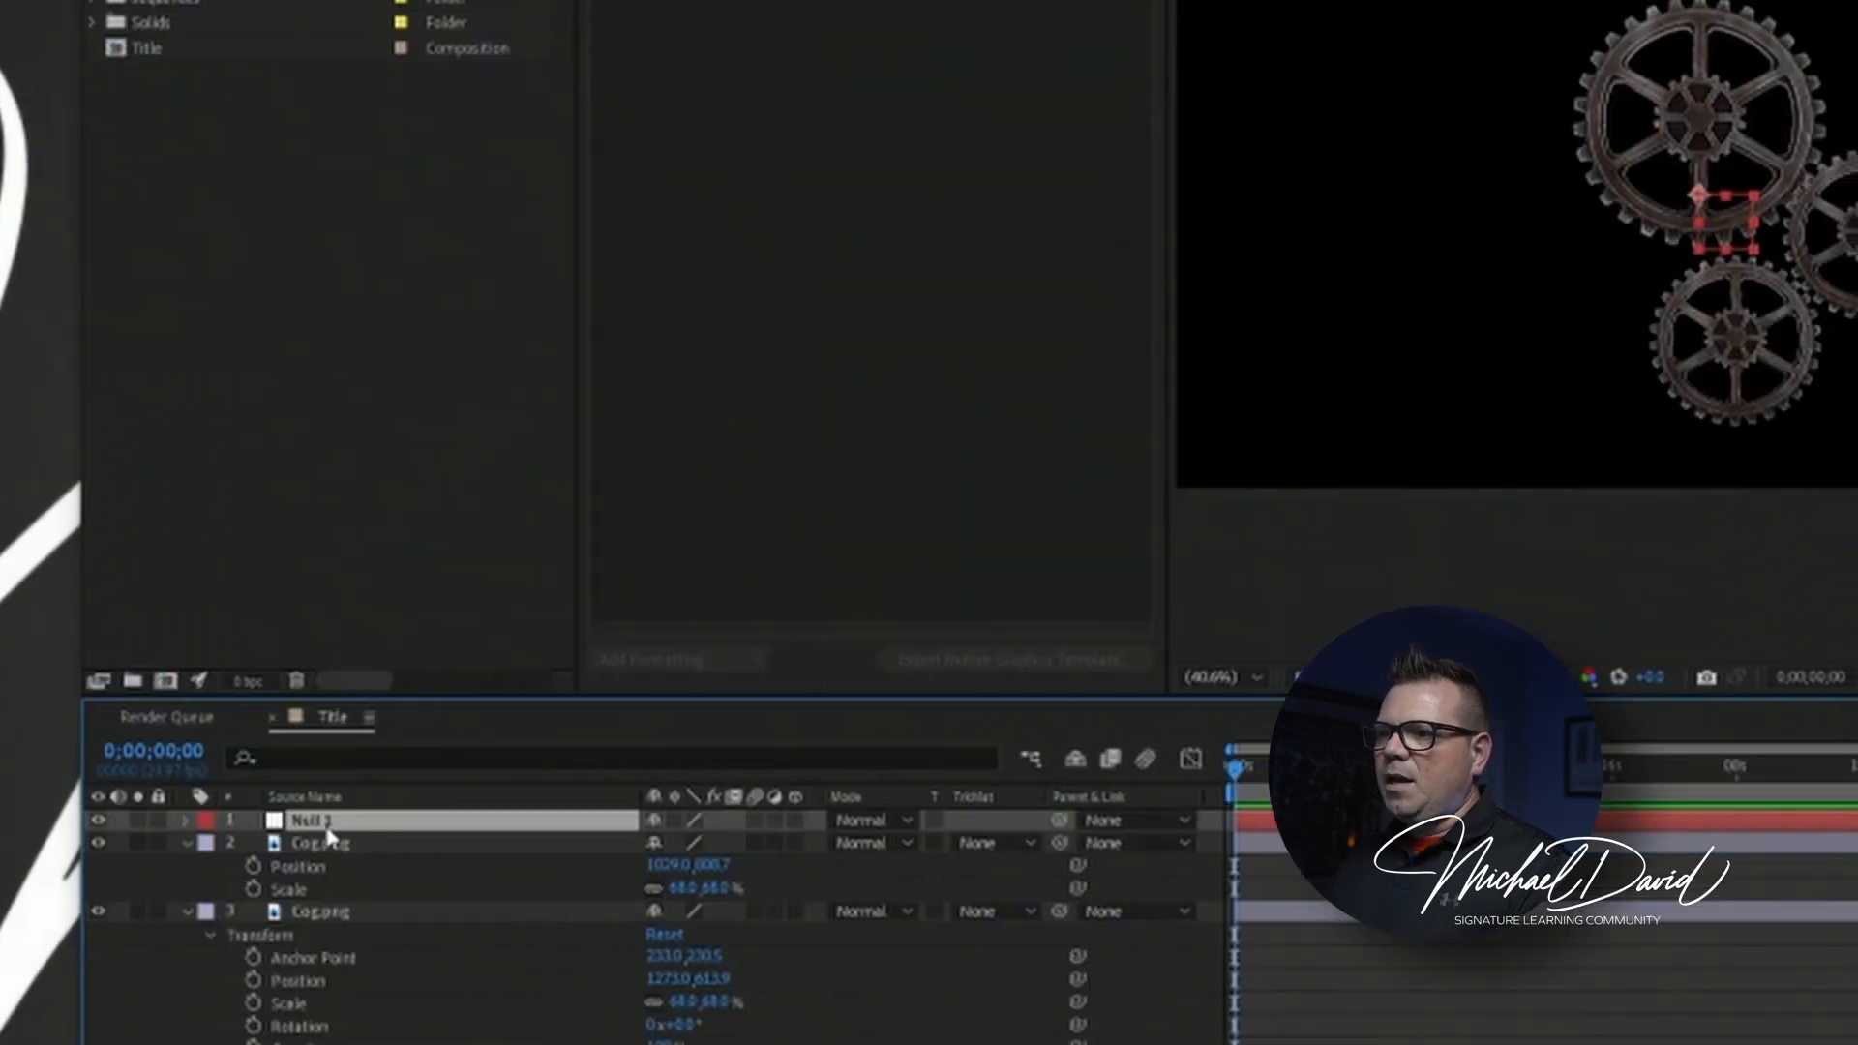
key(Return)
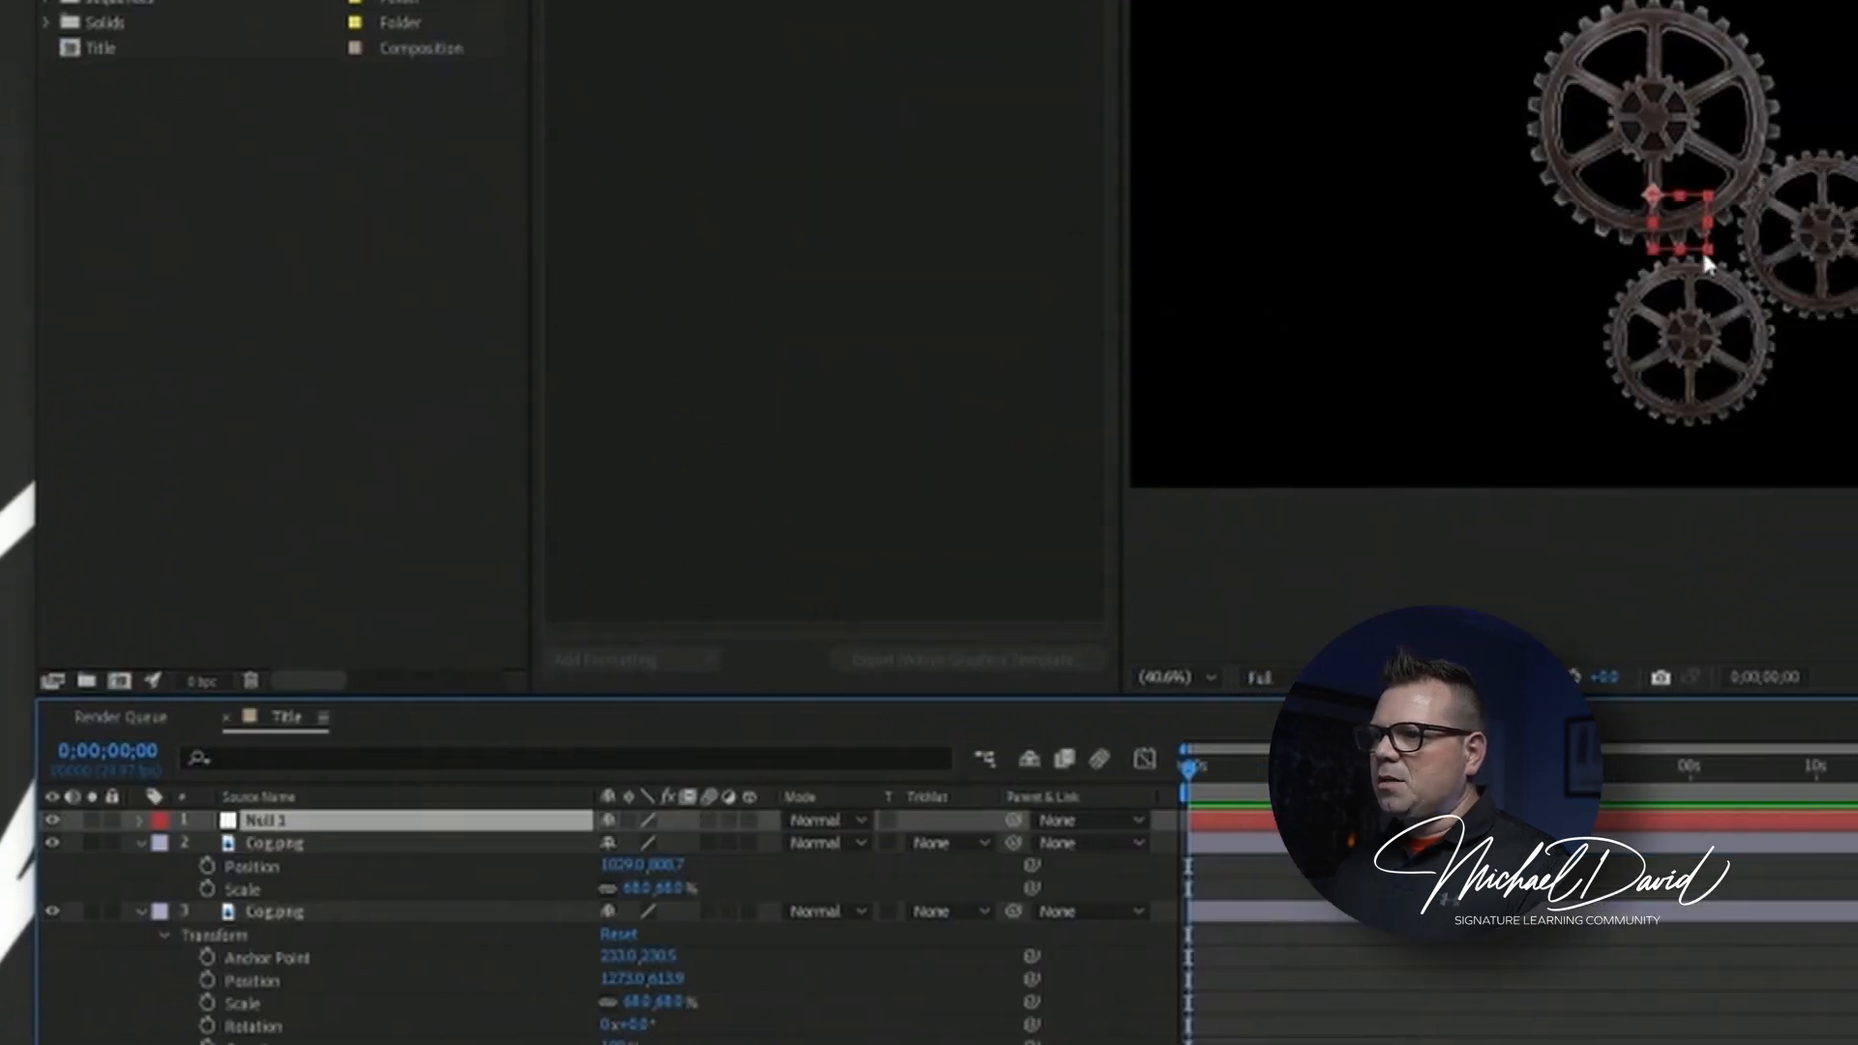
Parent all three cog layers to the Null 1 layer.
click(268, 846)
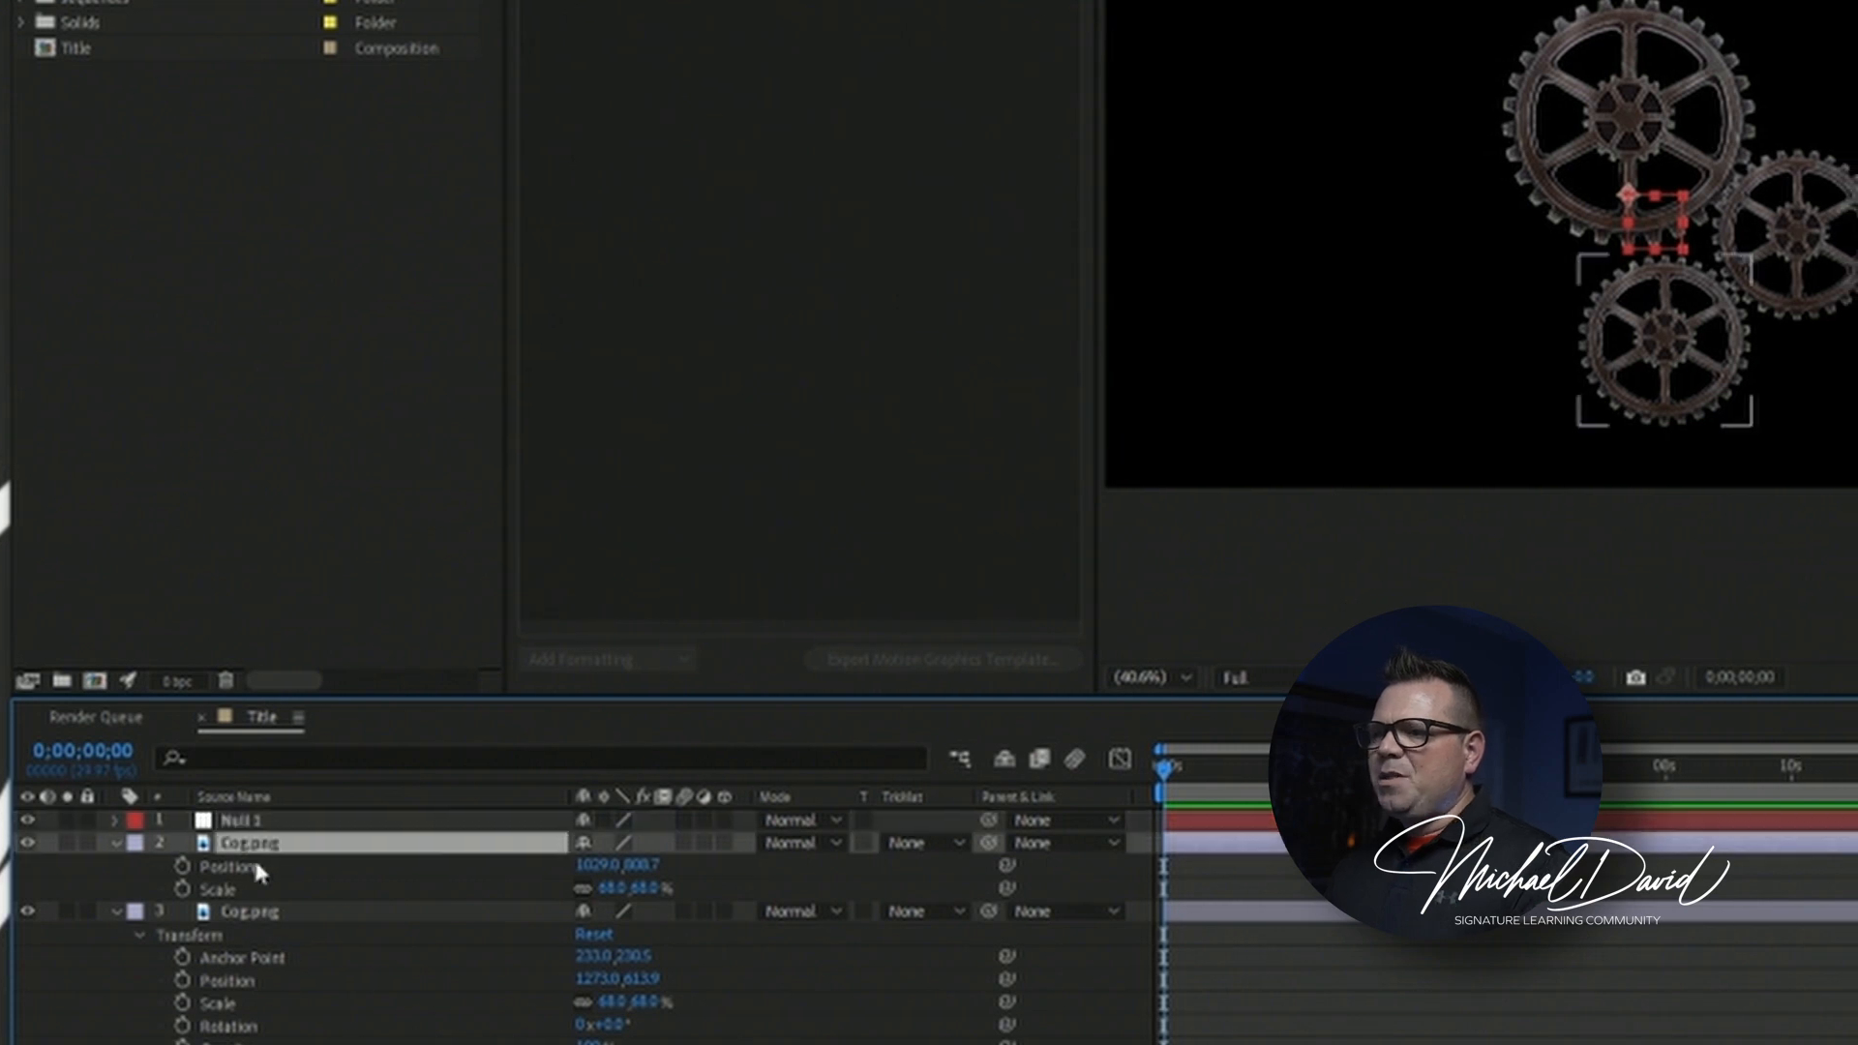
shift+click(251, 1044)
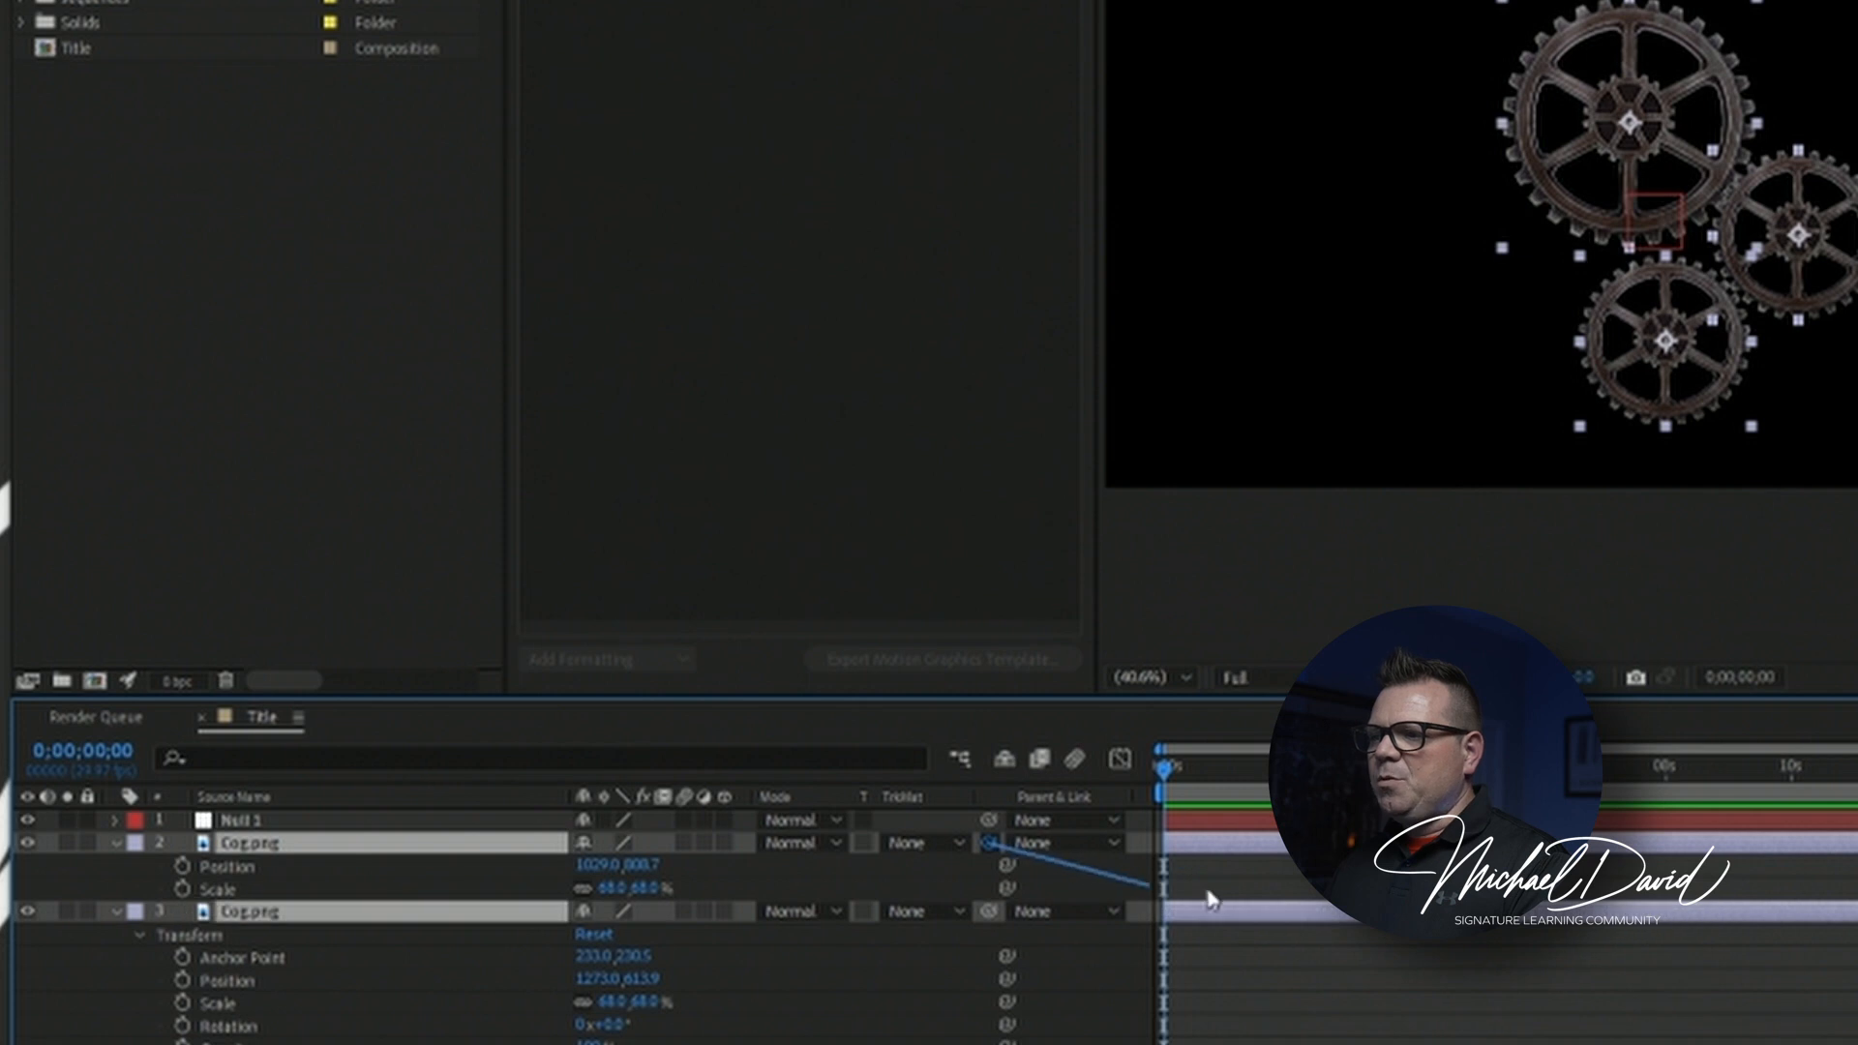
drag(988, 842, 238, 821)
Move Null 1 with its linked cogs to about 932.9, 512.9 and scale it to 102%.
click(238, 823)
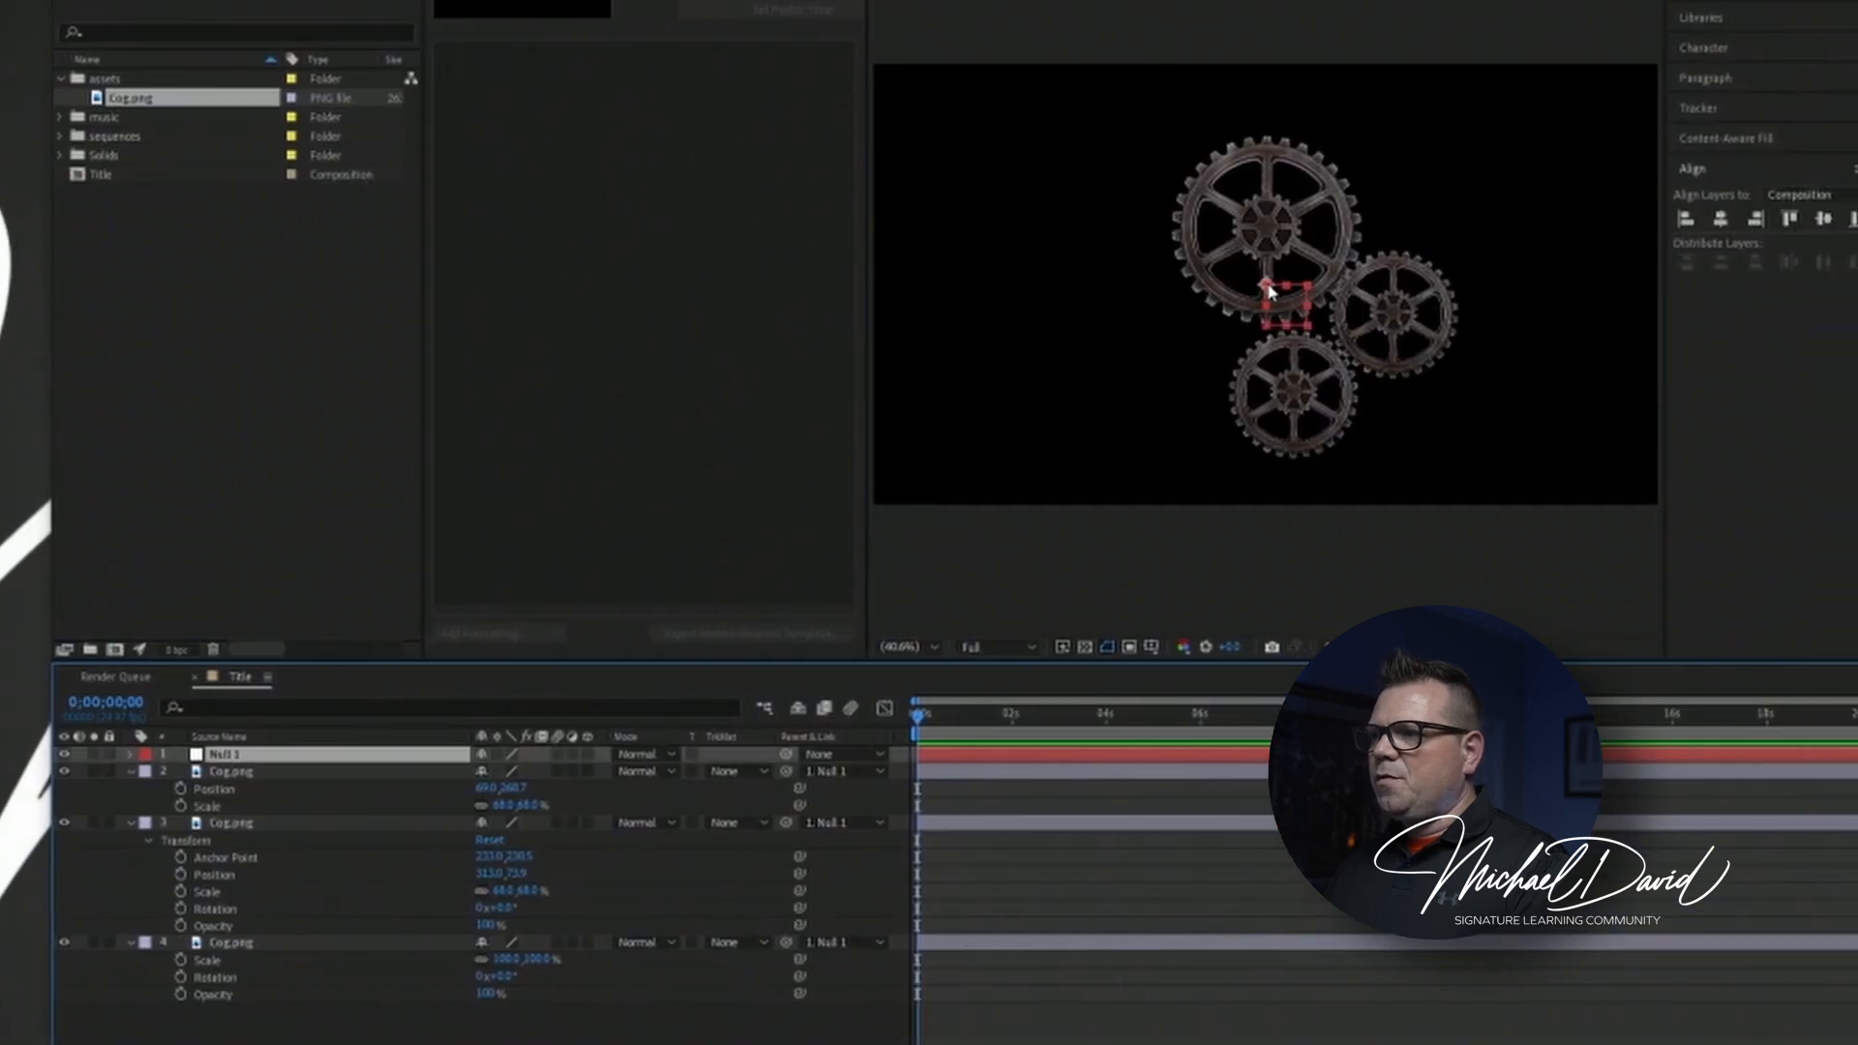
mouse_move(1269, 292)
mouse_down()
mouse_move(1243, 416)
mouse_move(1355, 339)
mouse_move(1175, 281)
mouse_move(1309, 288)
mouse_move(1235, 291)
mouse_move(1256, 274)
mouse_up()
click(130, 755)
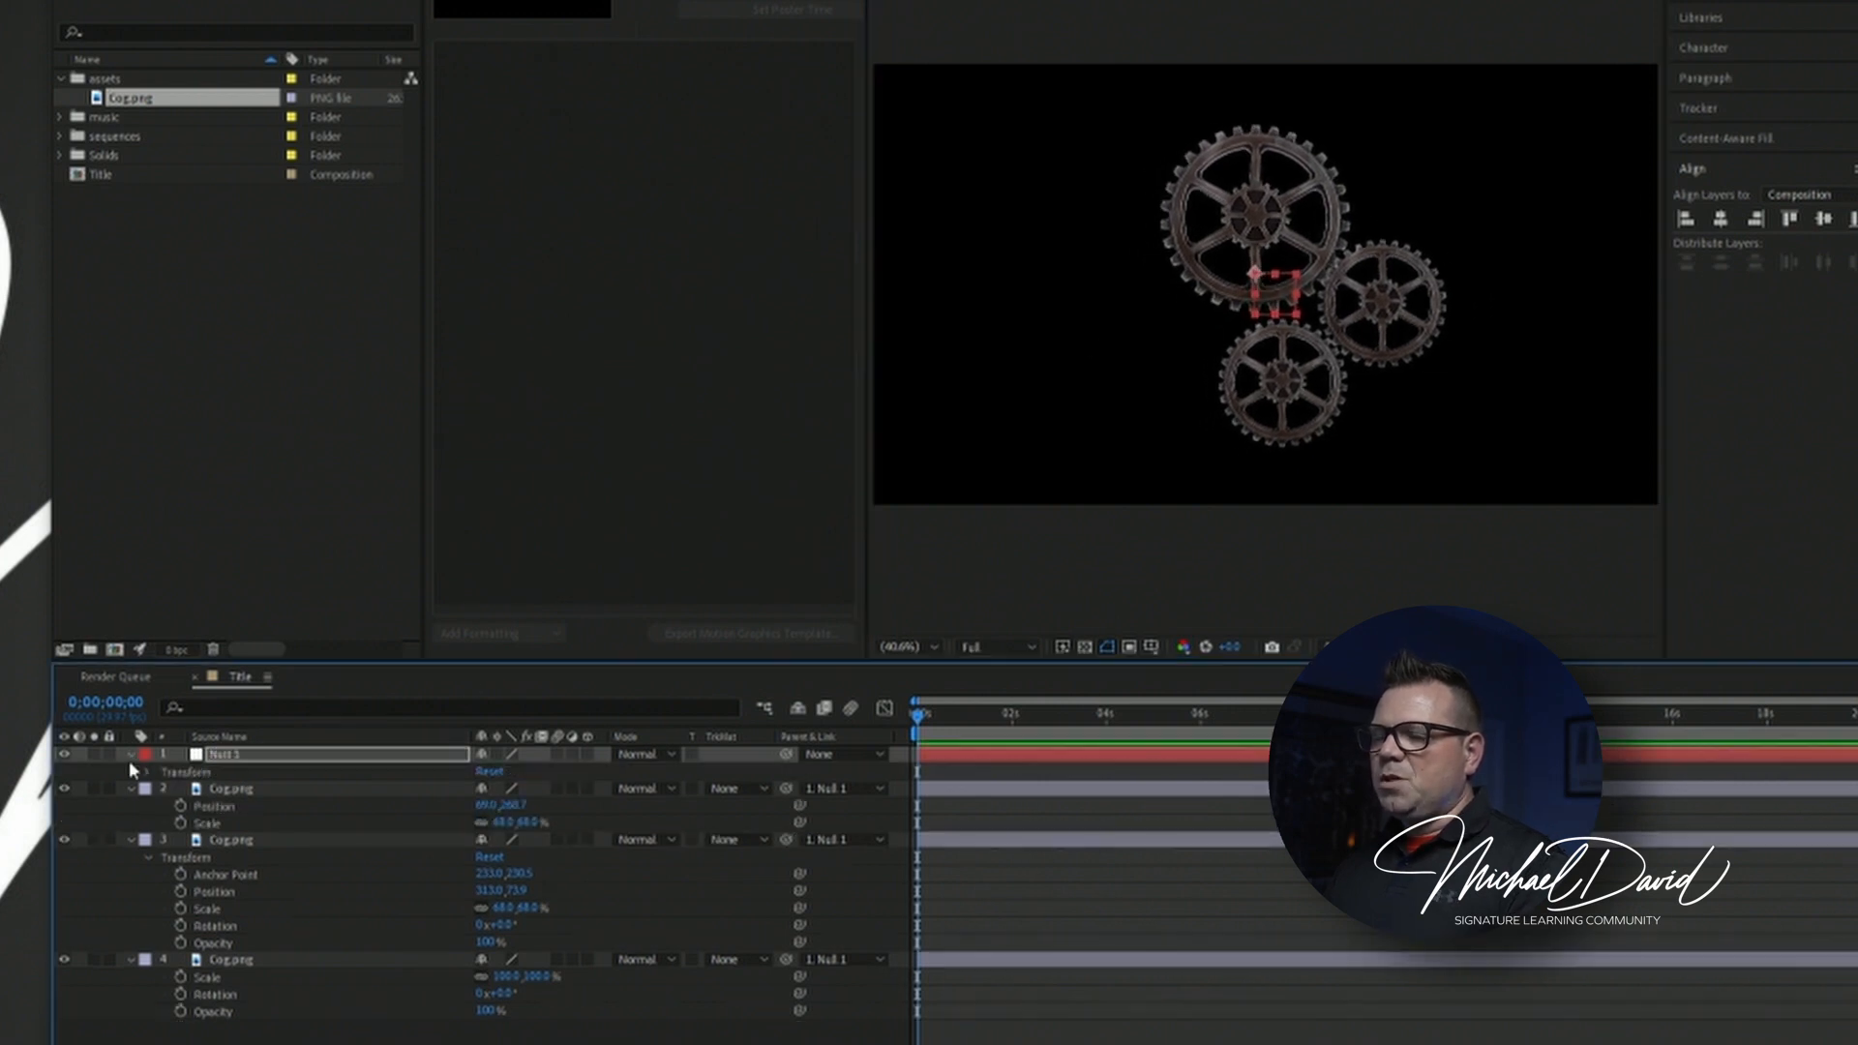
click(144, 774)
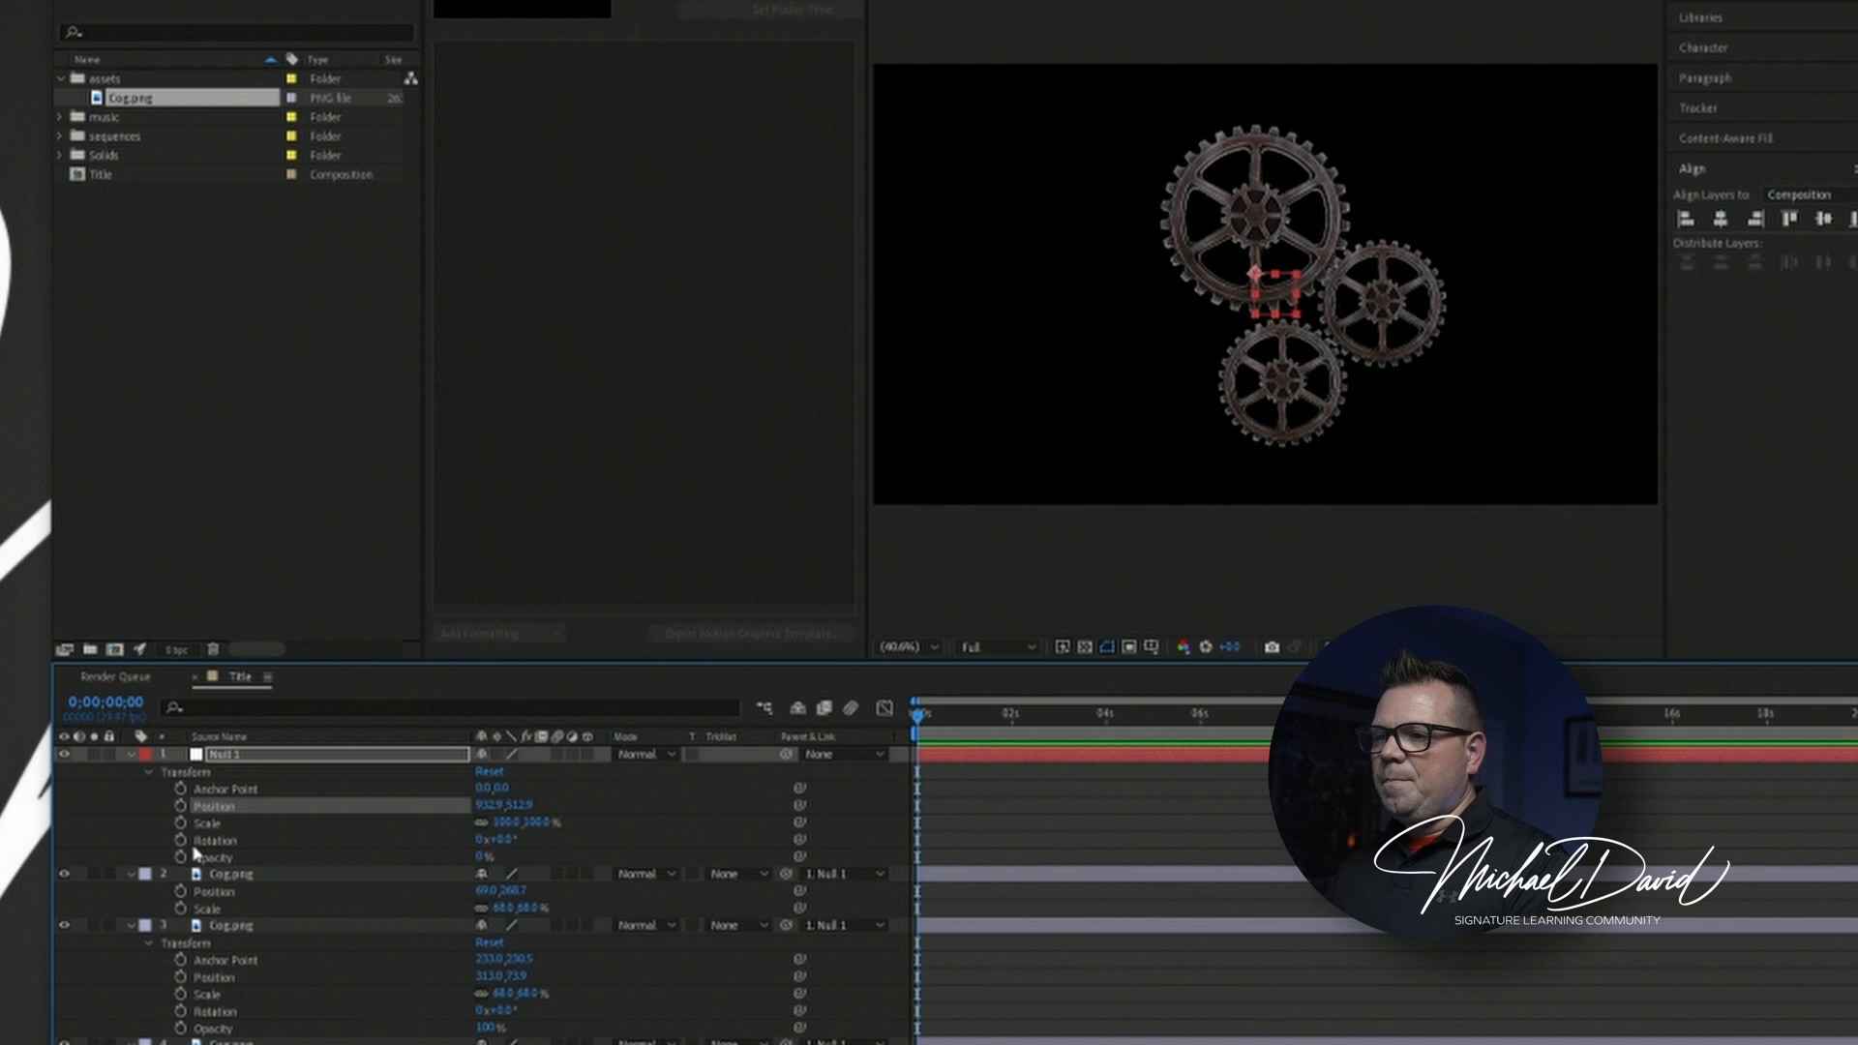
mouse_move(513, 824)
mouse_down()
mouse_move(475, 824)
mouse_move(552, 823)
mouse_move(482, 805)
mouse_move(526, 856)
mouse_up()
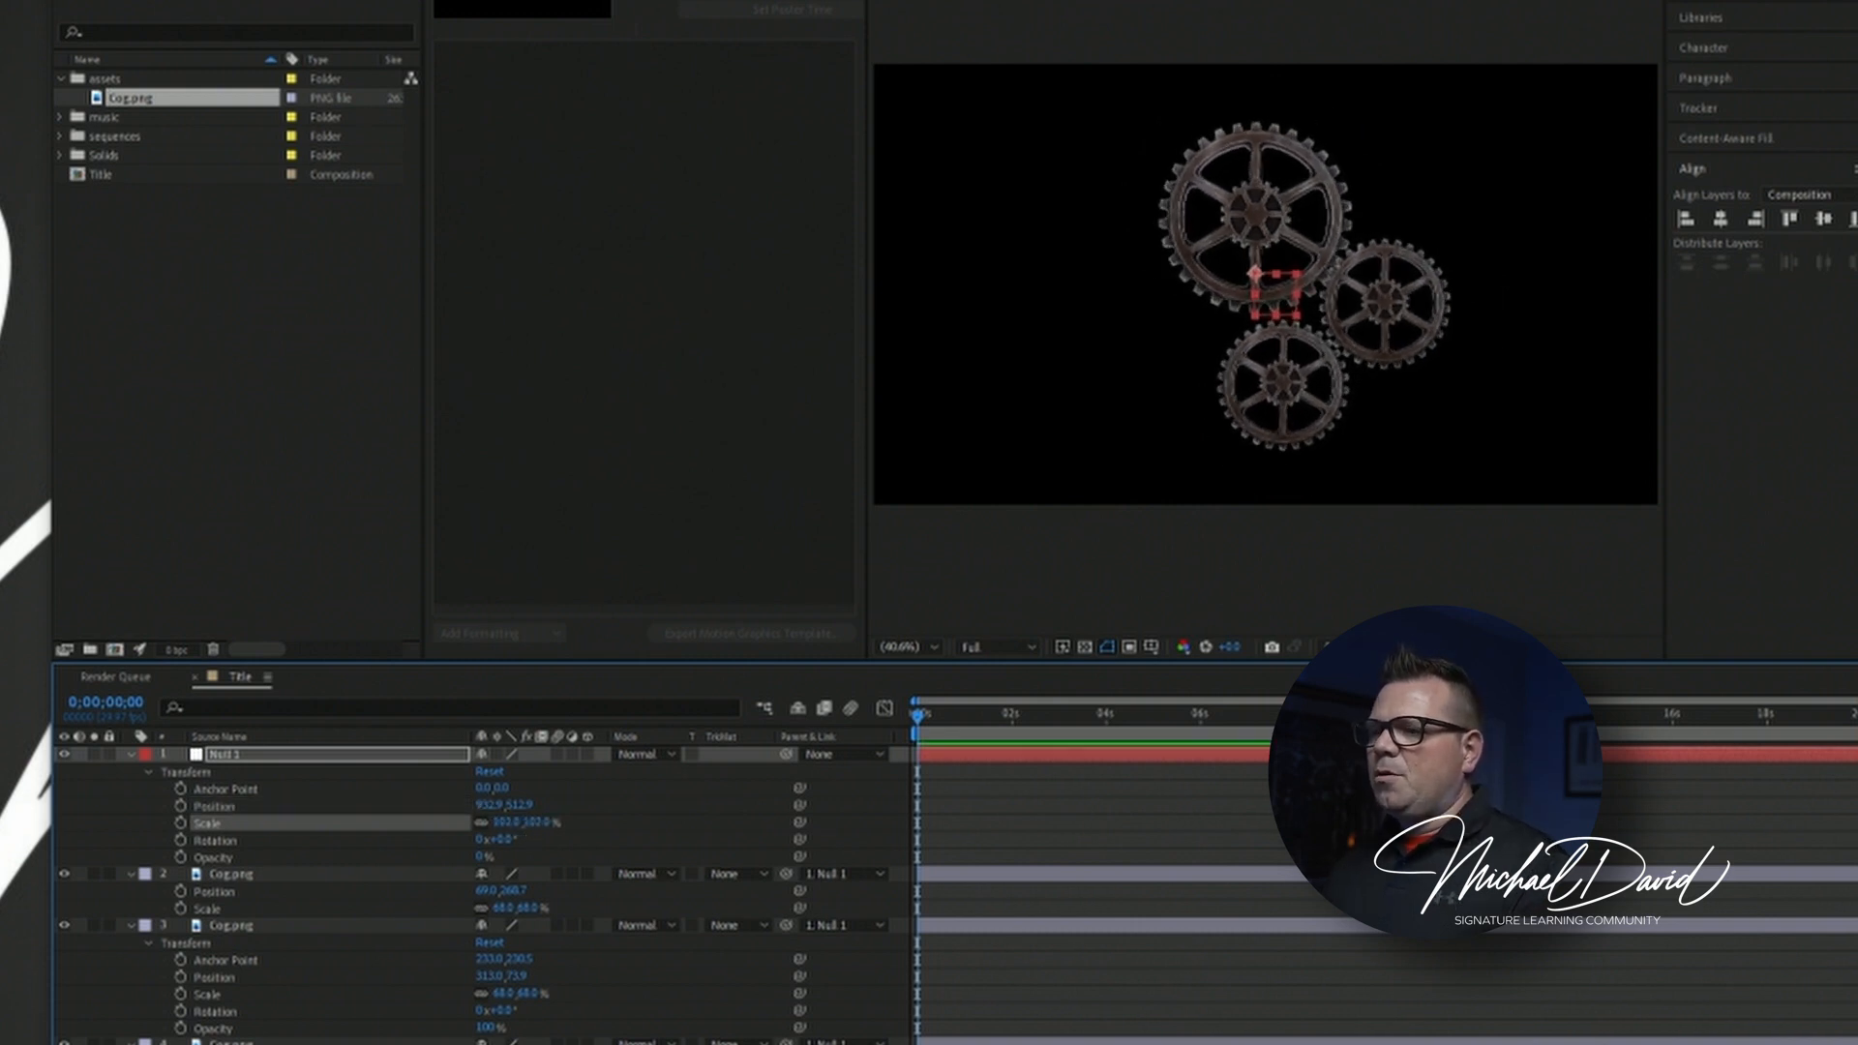
key(ctrl+shift+a)
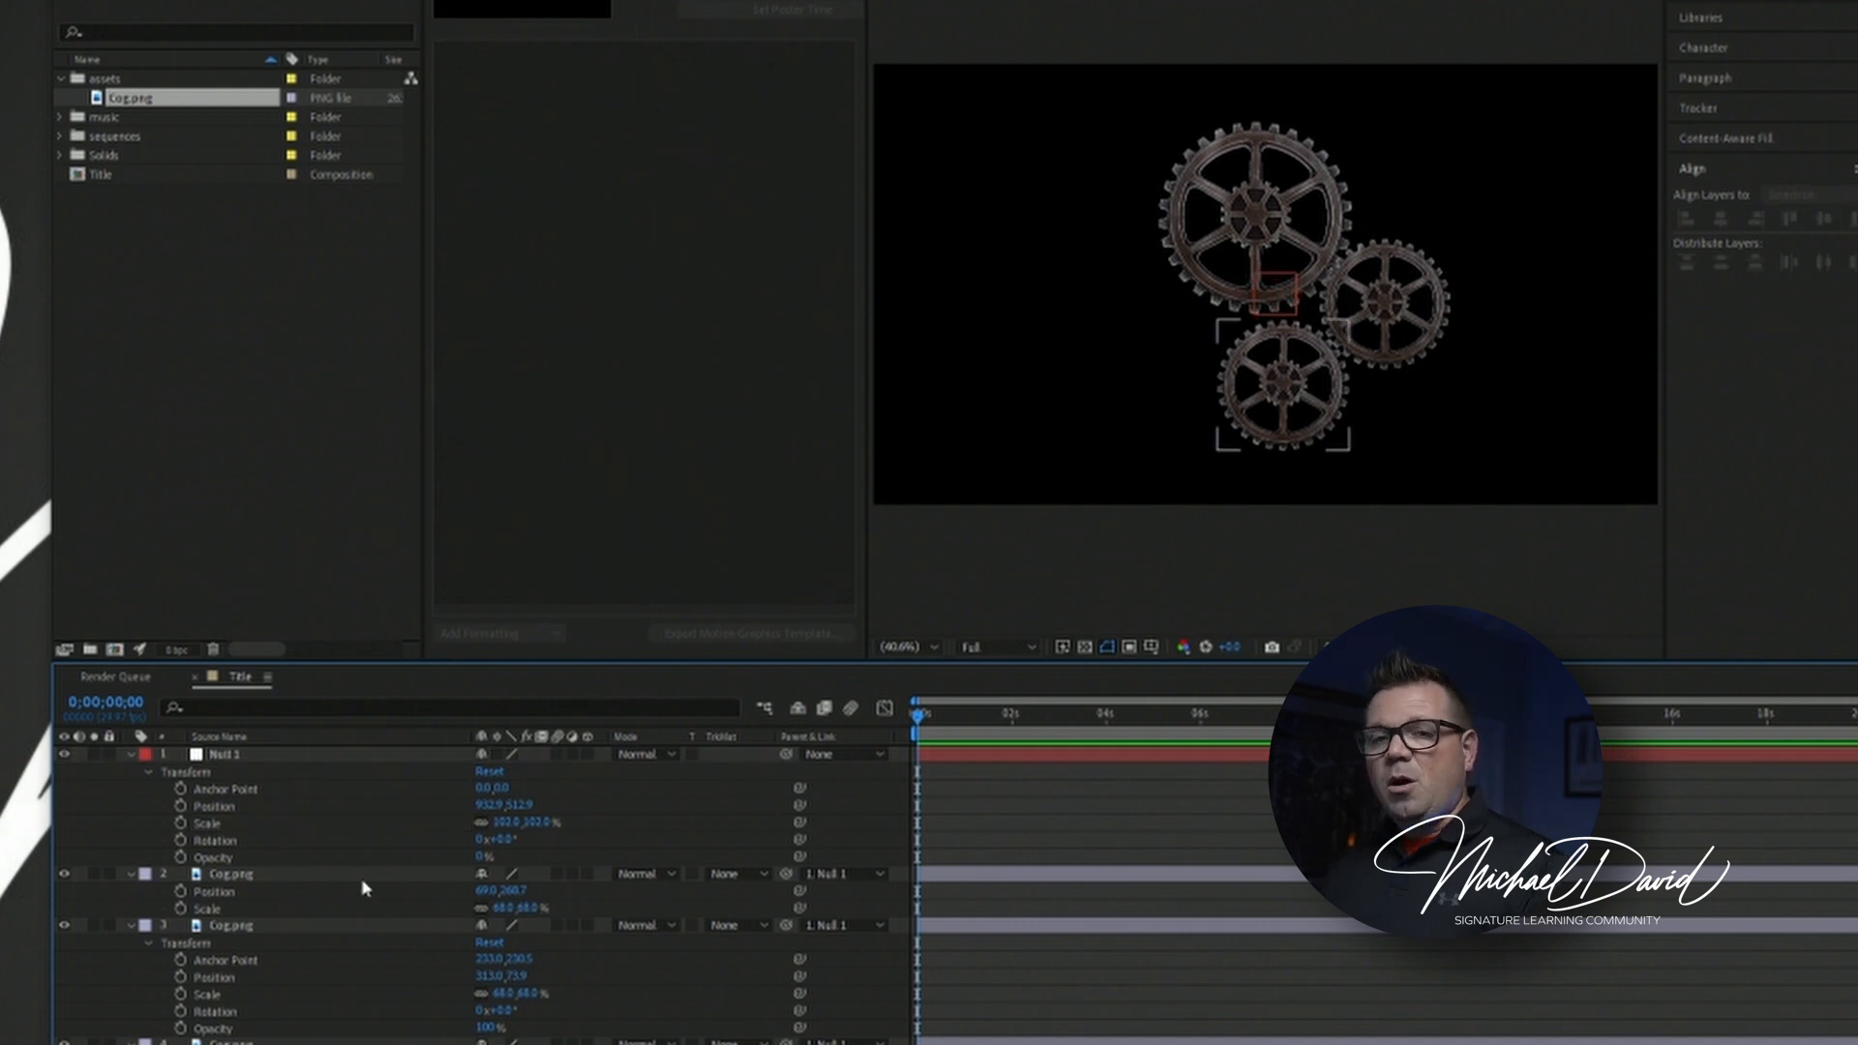
Rotate only the large cog to about -145°, leaving the null deselected.
click(228, 755)
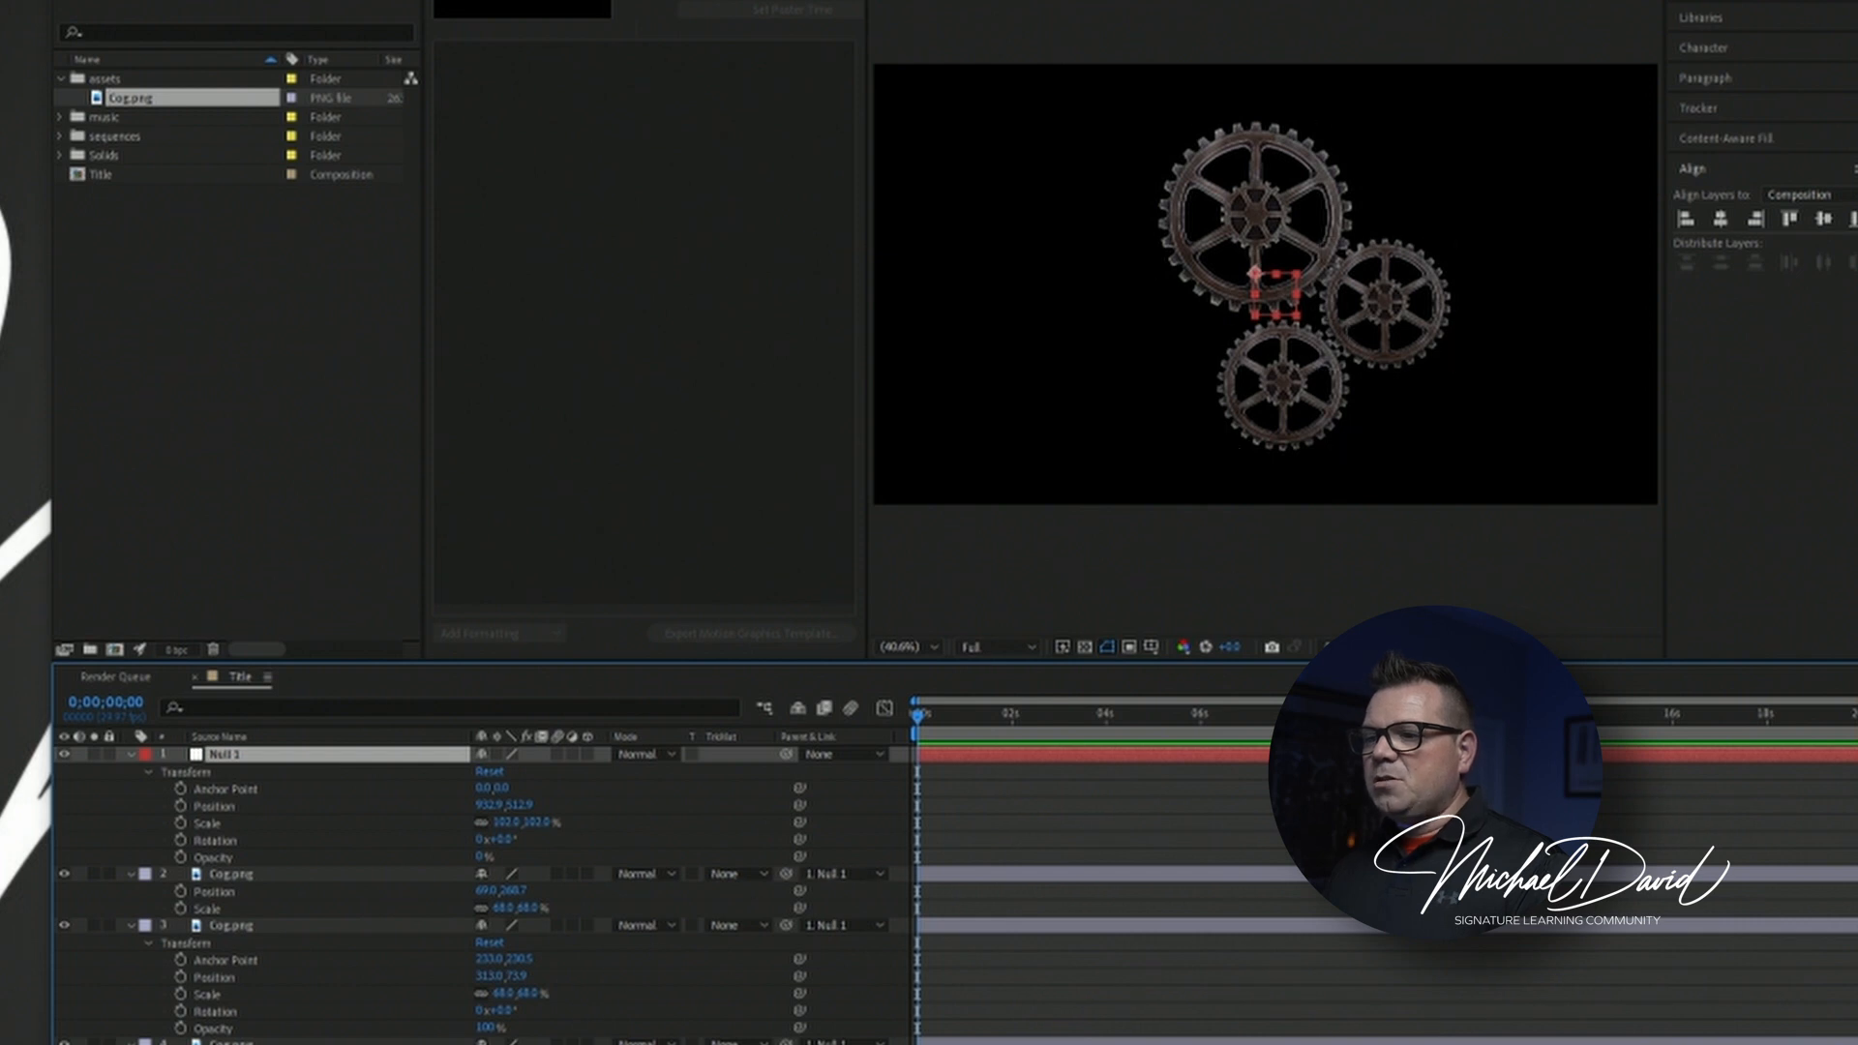
click(1221, 569)
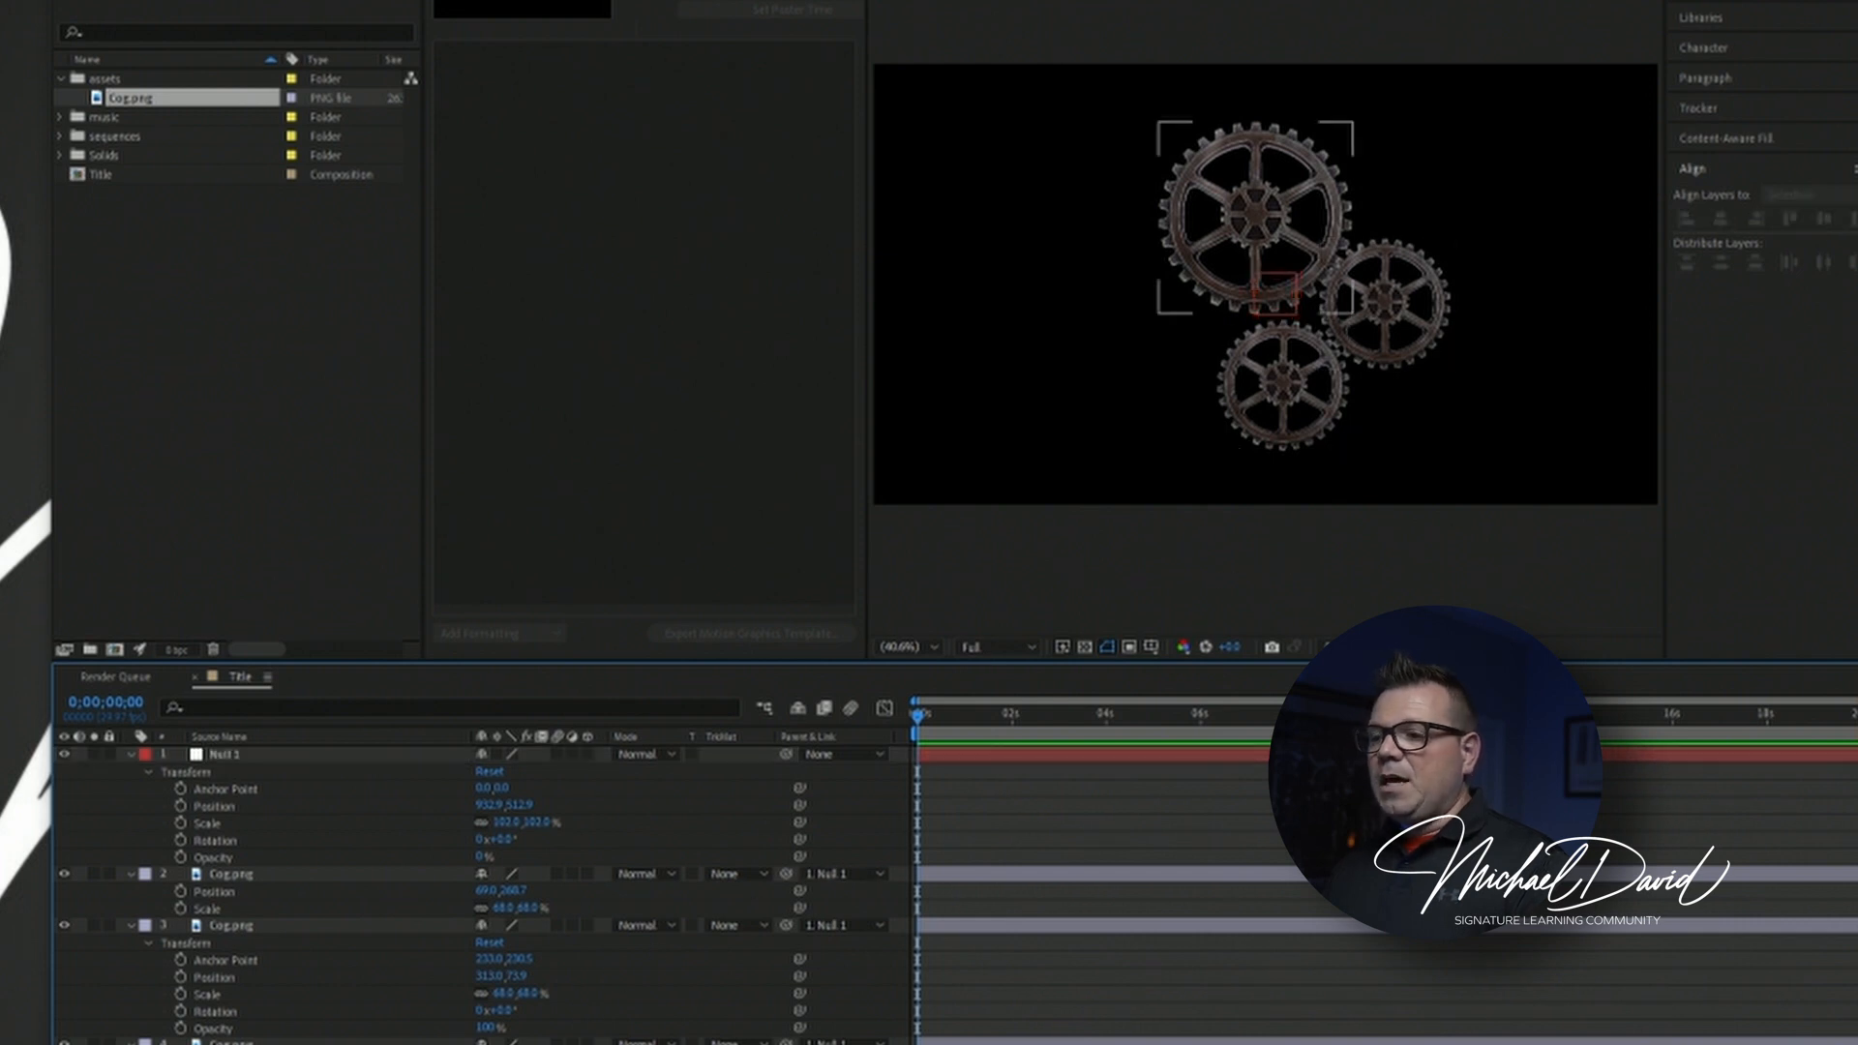
mouse_move(1288, 169)
mouse_down()
mouse_move(1239, 163)
mouse_move(1285, 169)
mouse_move(1311, 196)
mouse_up()
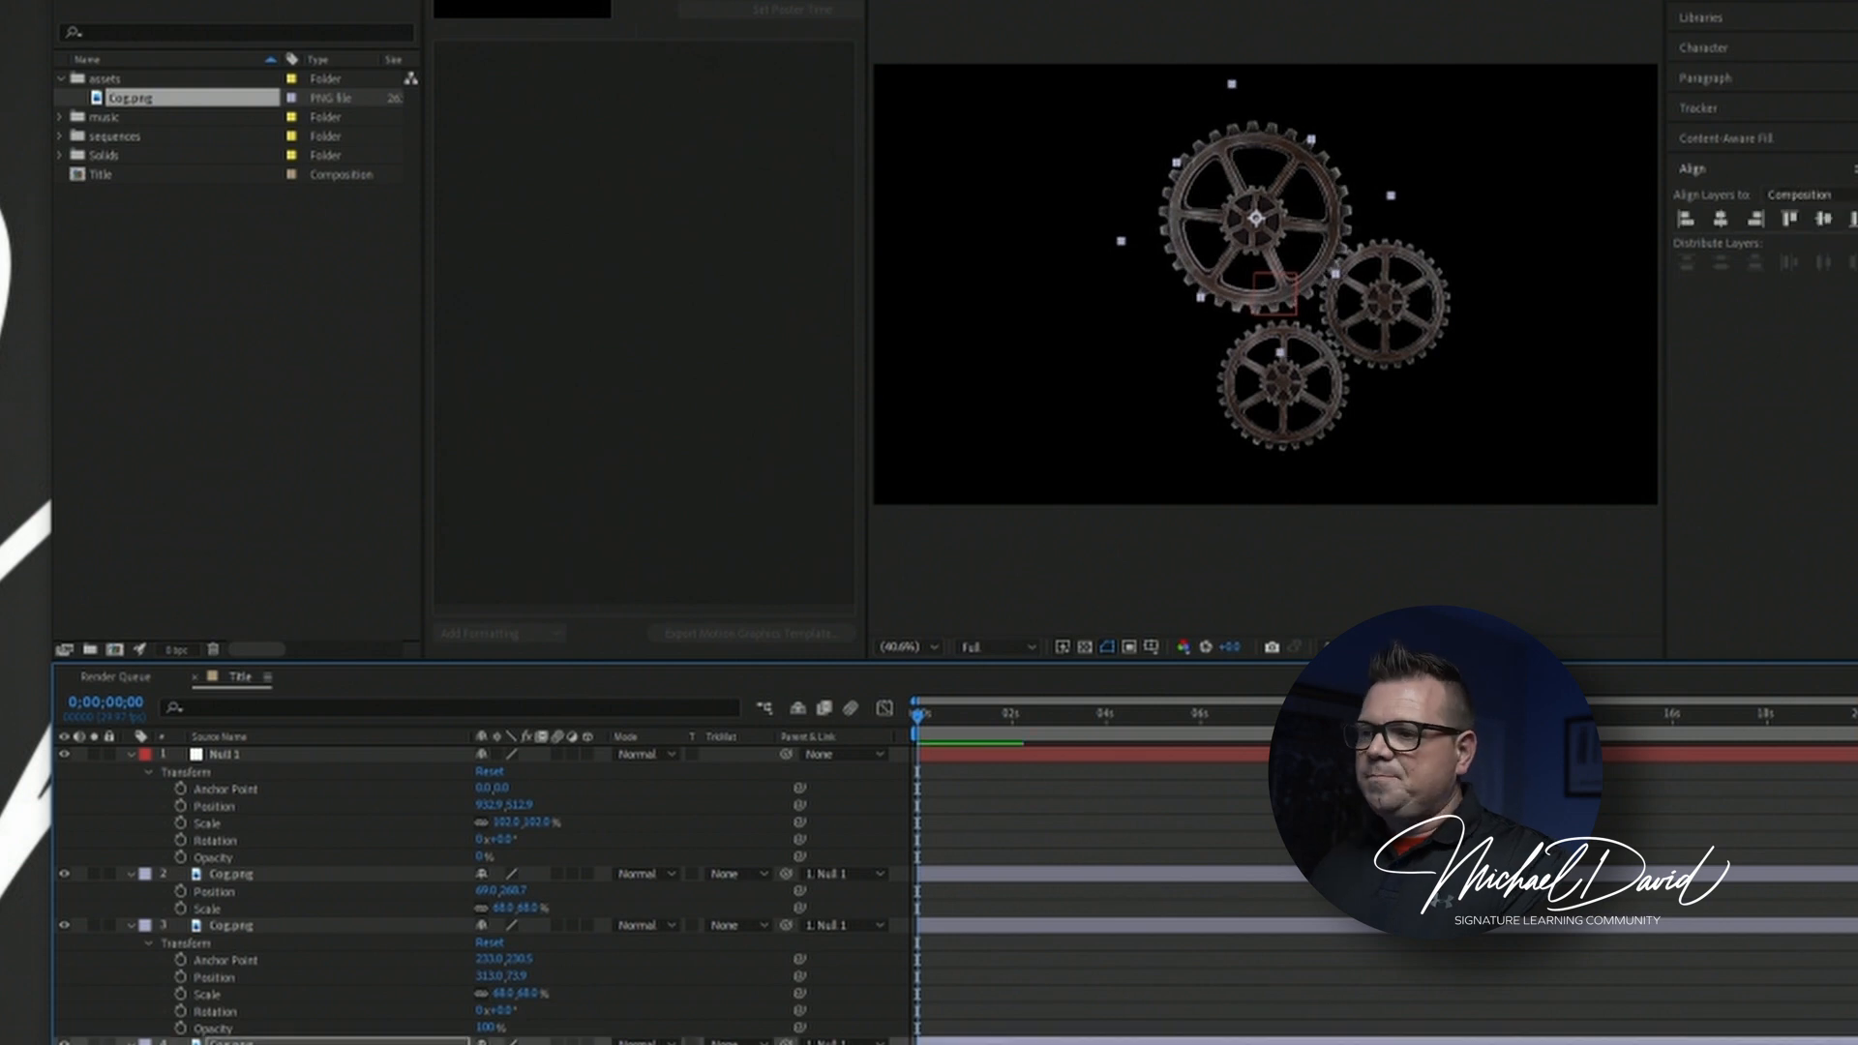
click(504, 1043)
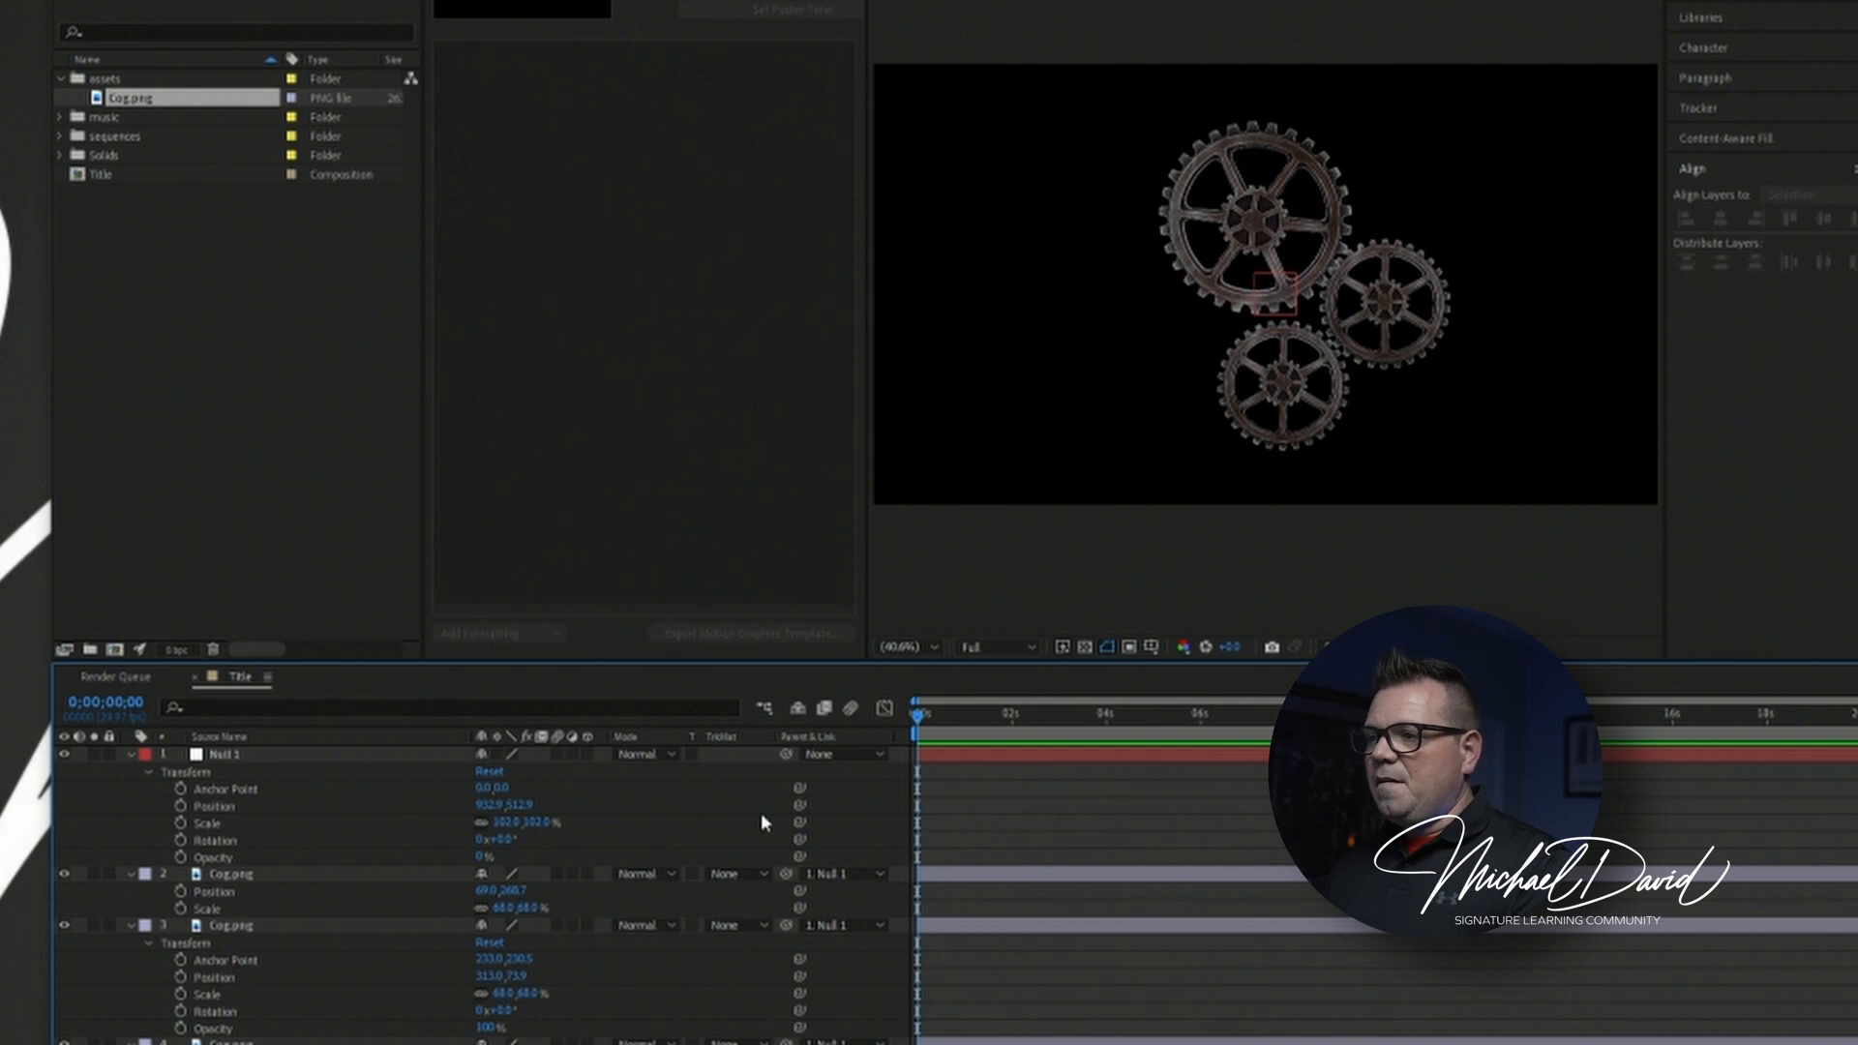
Select the three cog layers and show only their Rotation properties in the timeline.
click(235, 877)
shift+click(232, 1042)
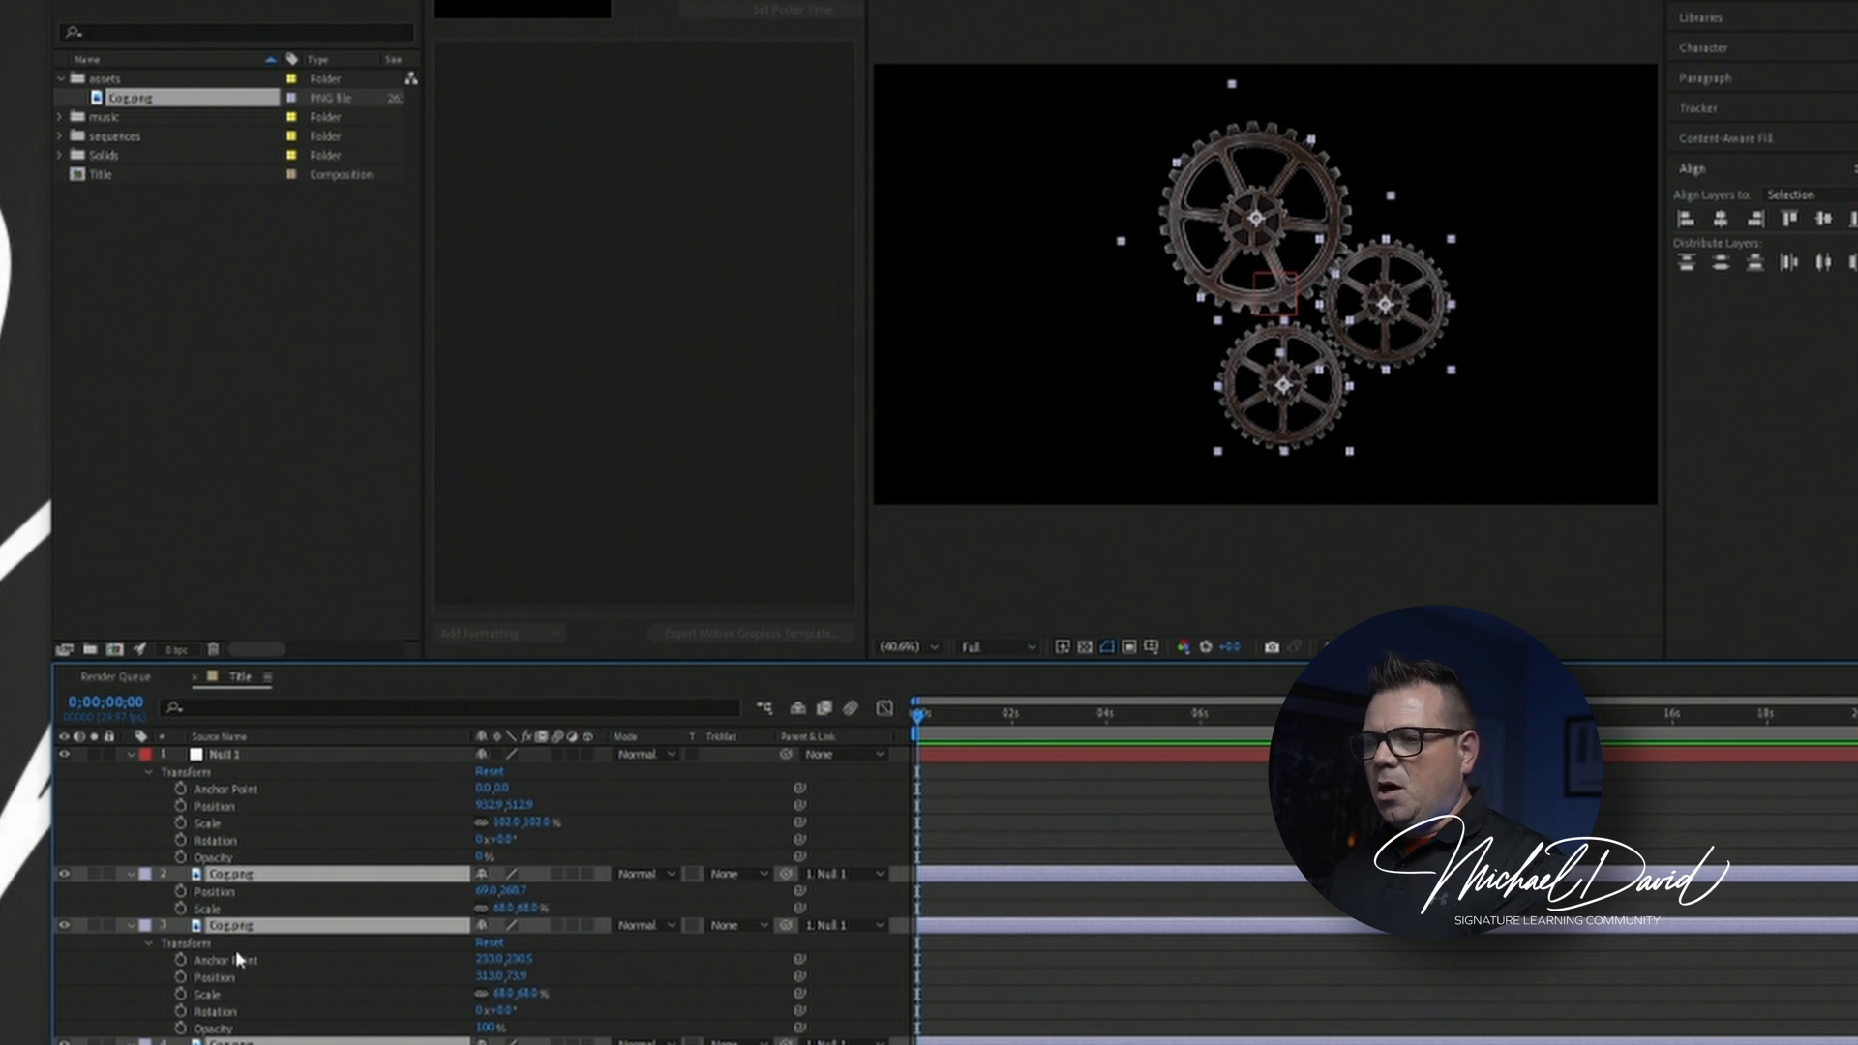
key(r)
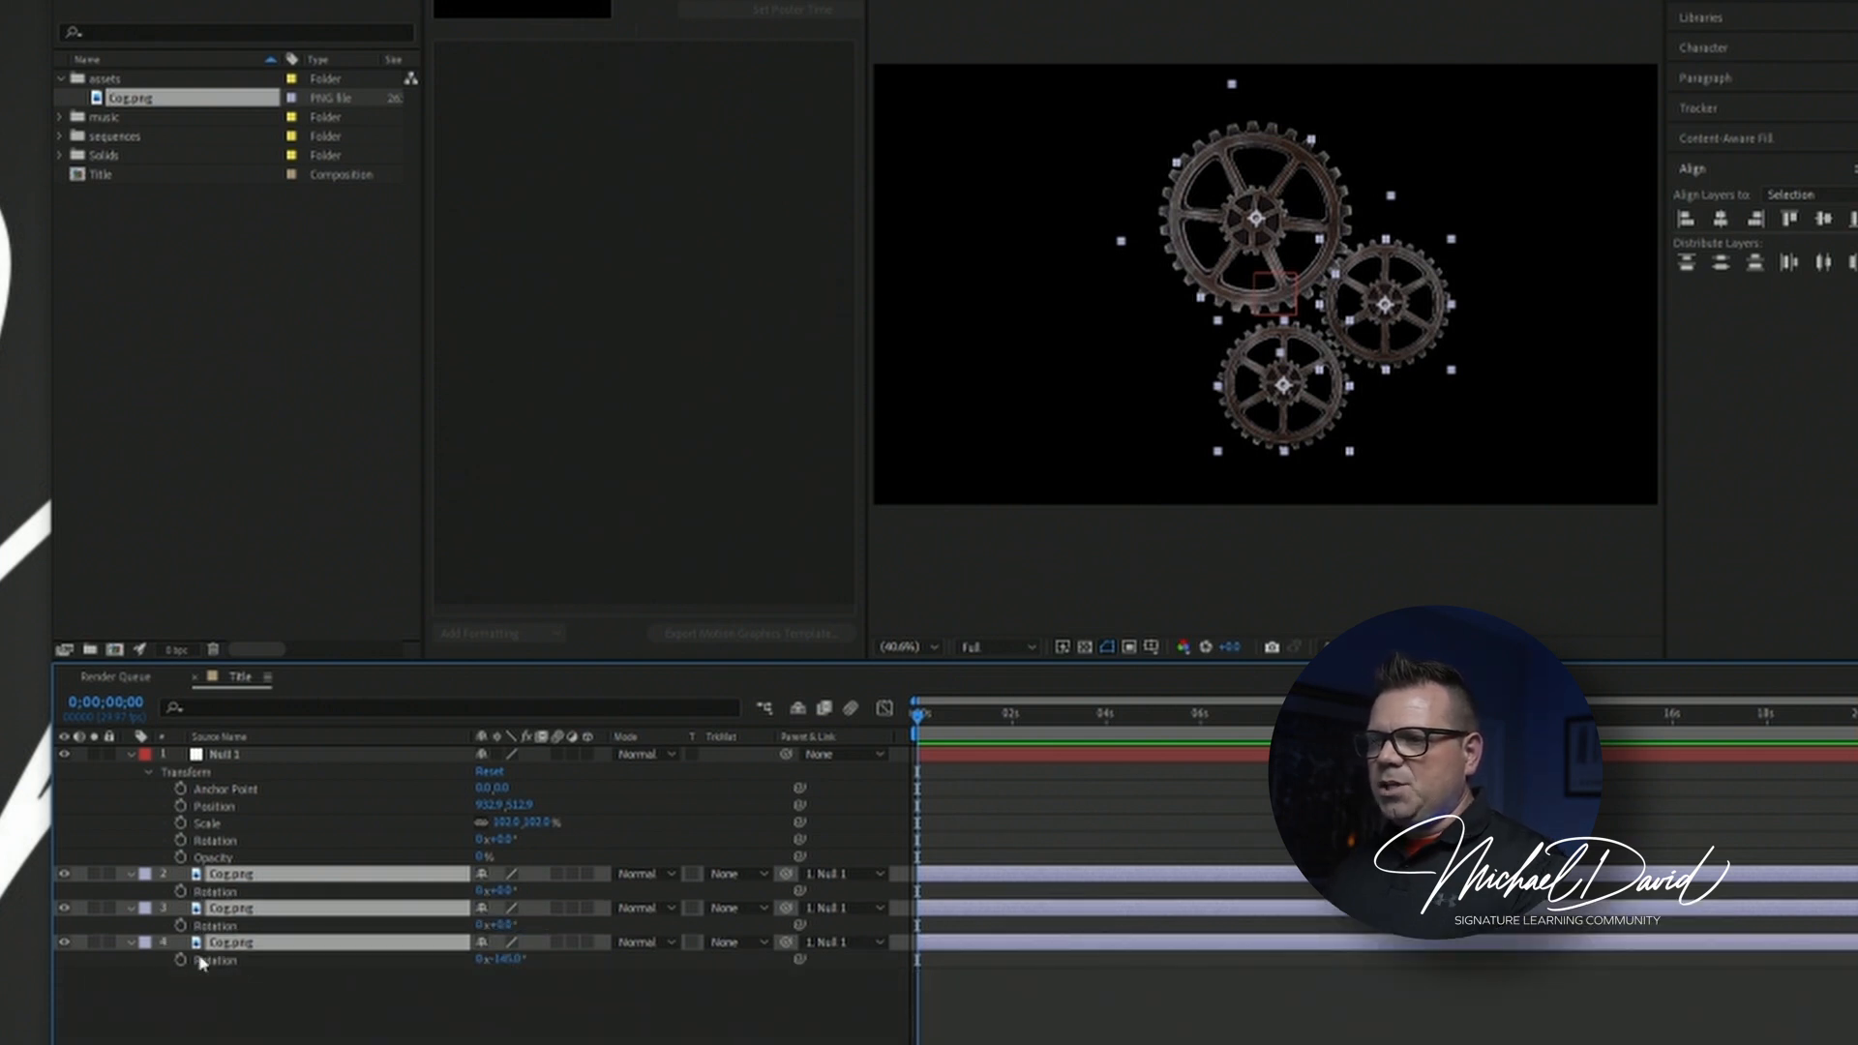
click(312, 989)
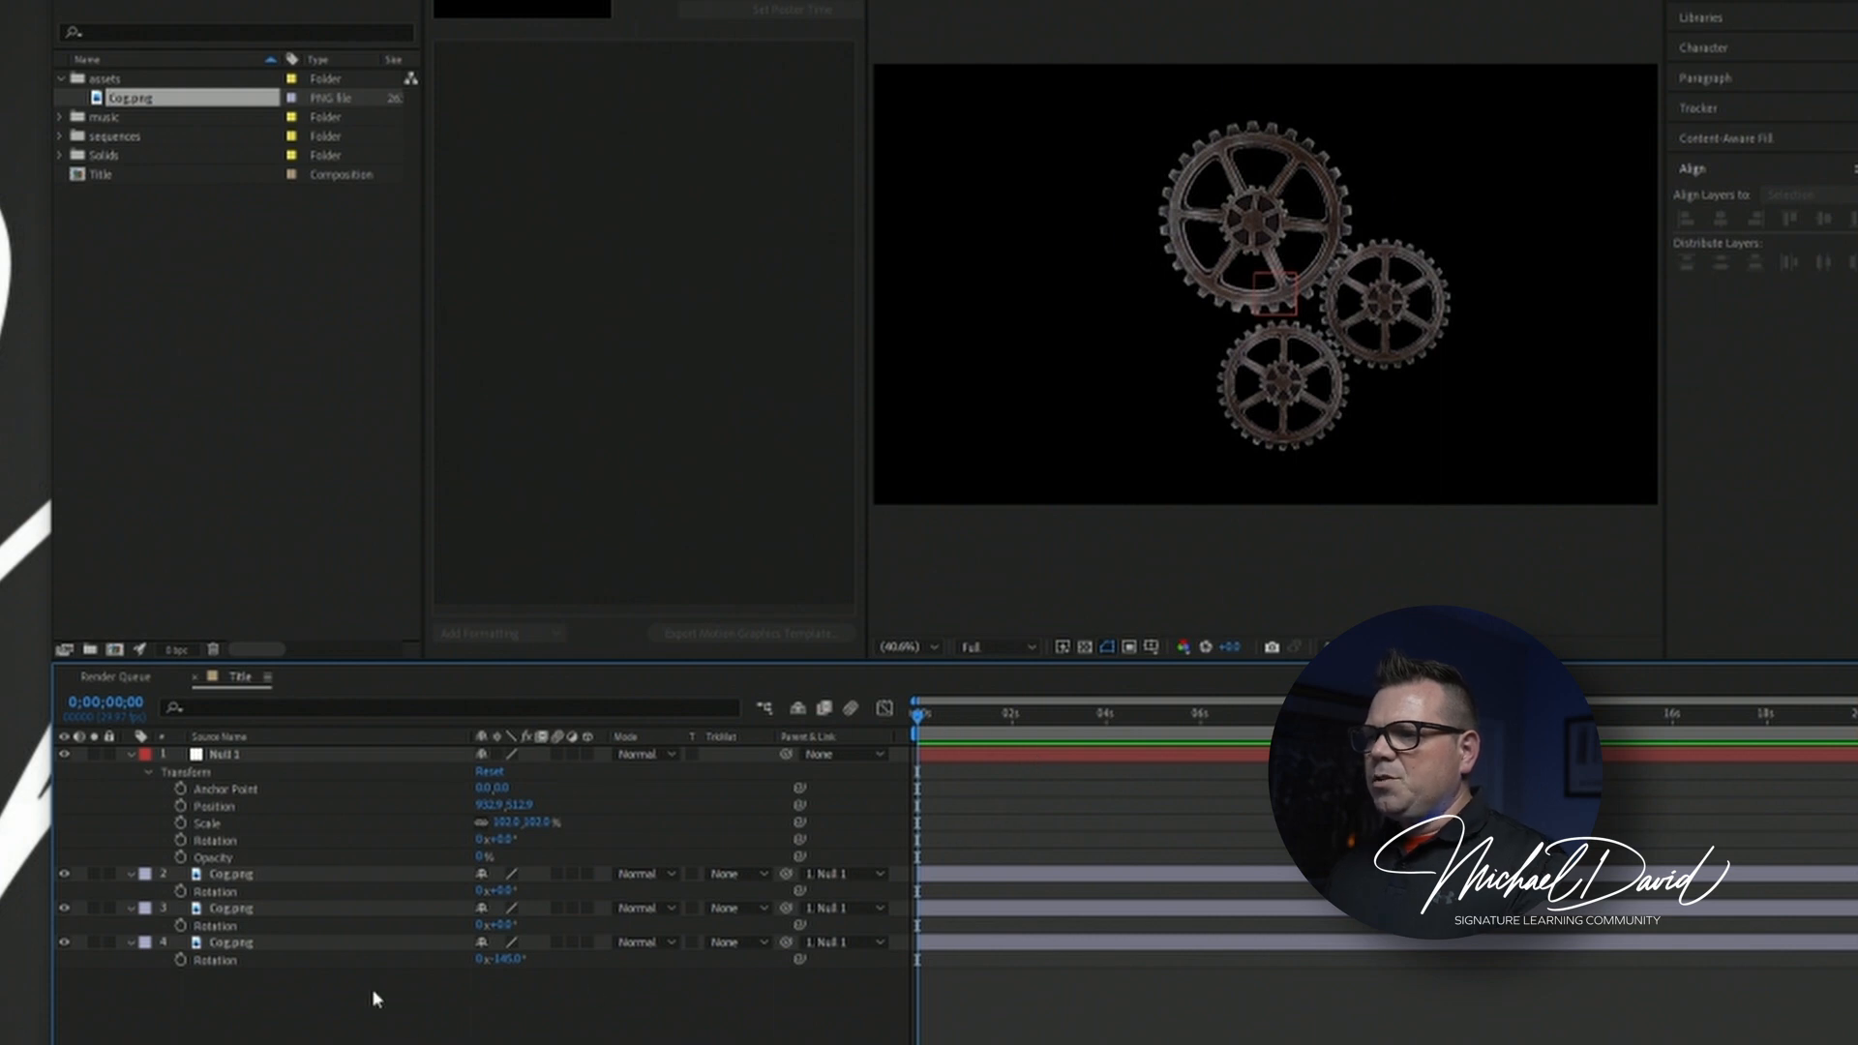
Enable keyframing on the large cog's Rotation at 0 seconds to set its starting keyframe.
click(291, 962)
click(243, 947)
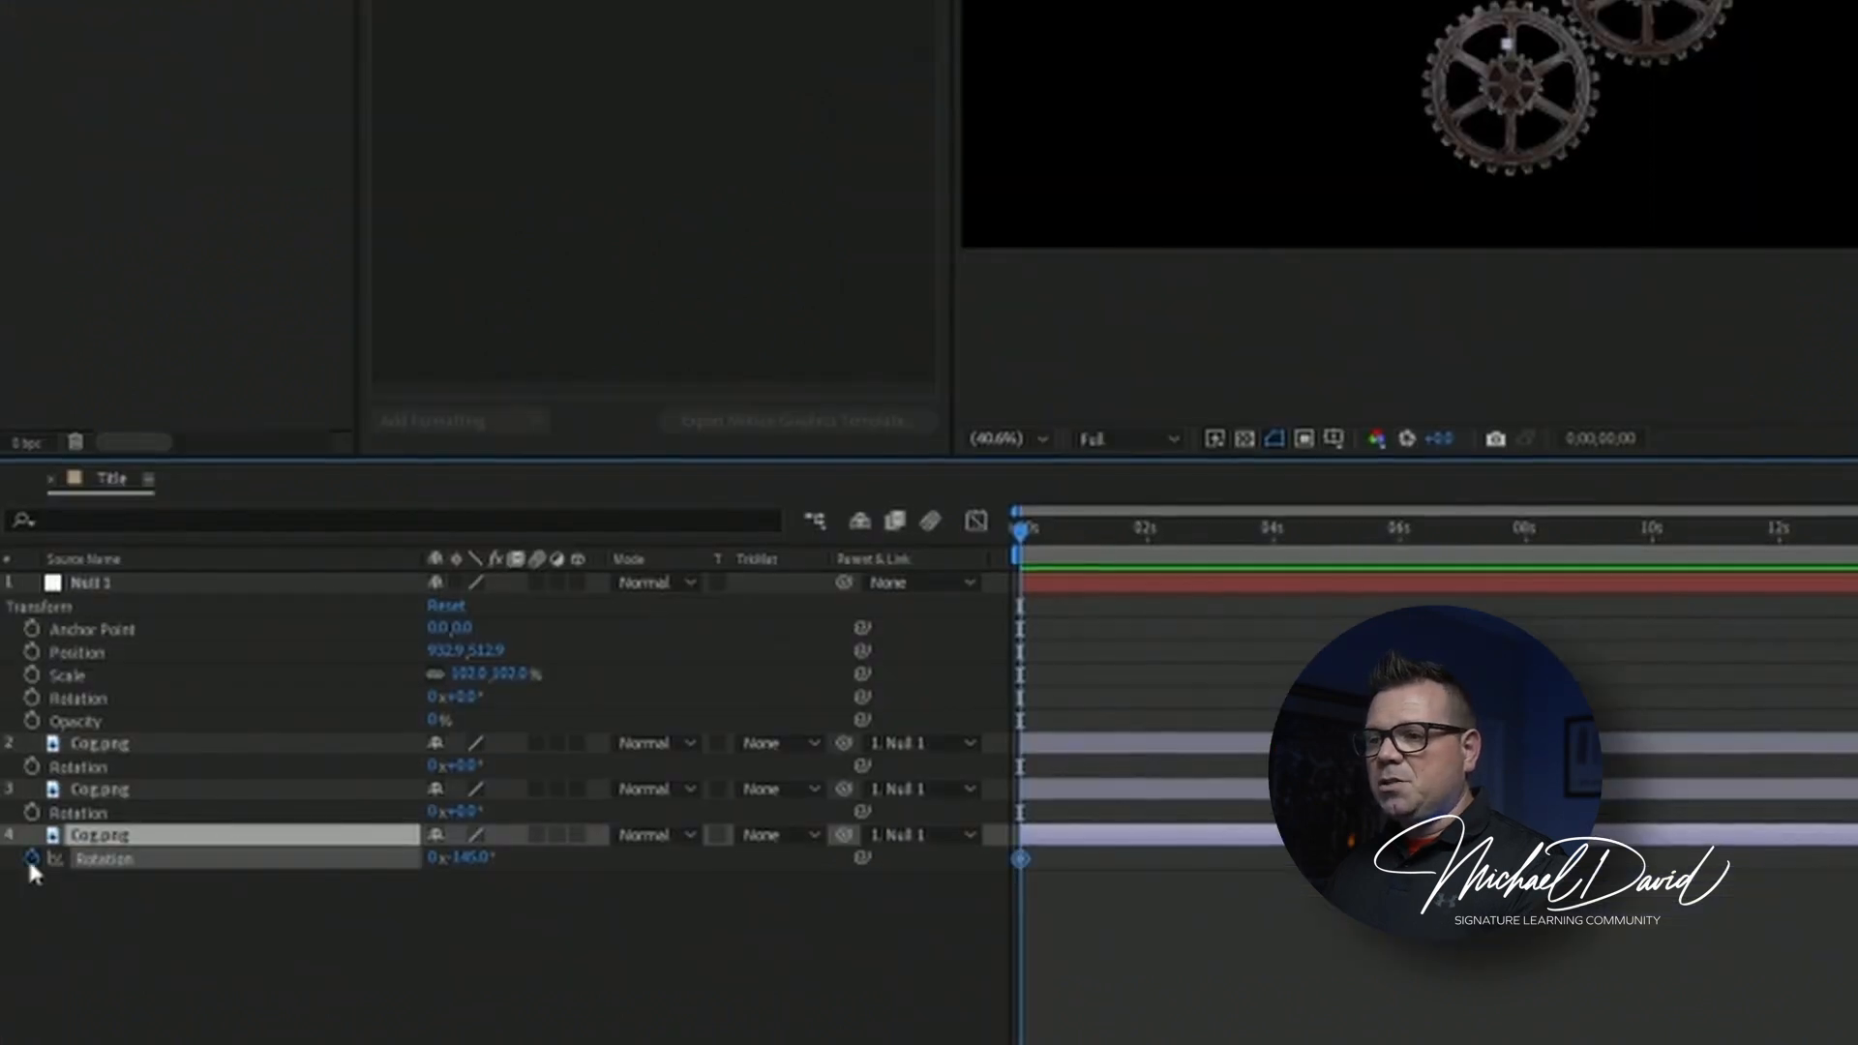
click(180, 960)
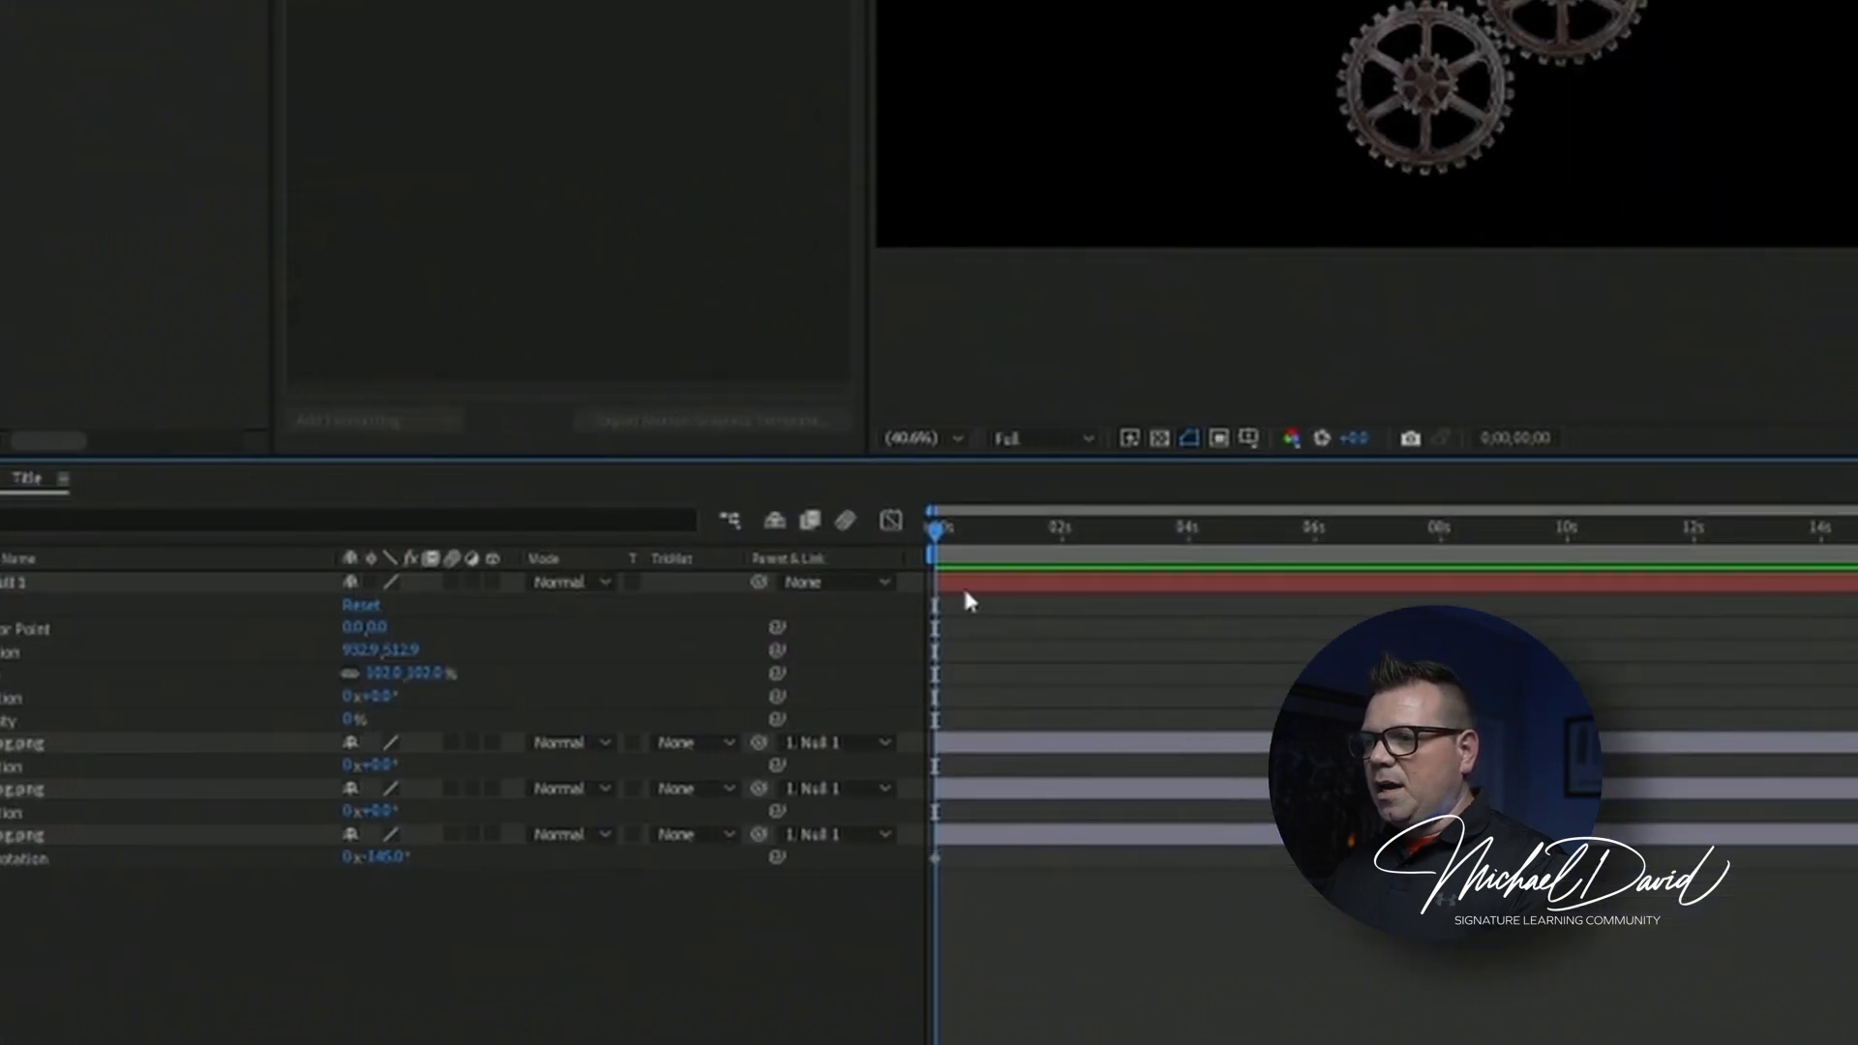
click(1074, 529)
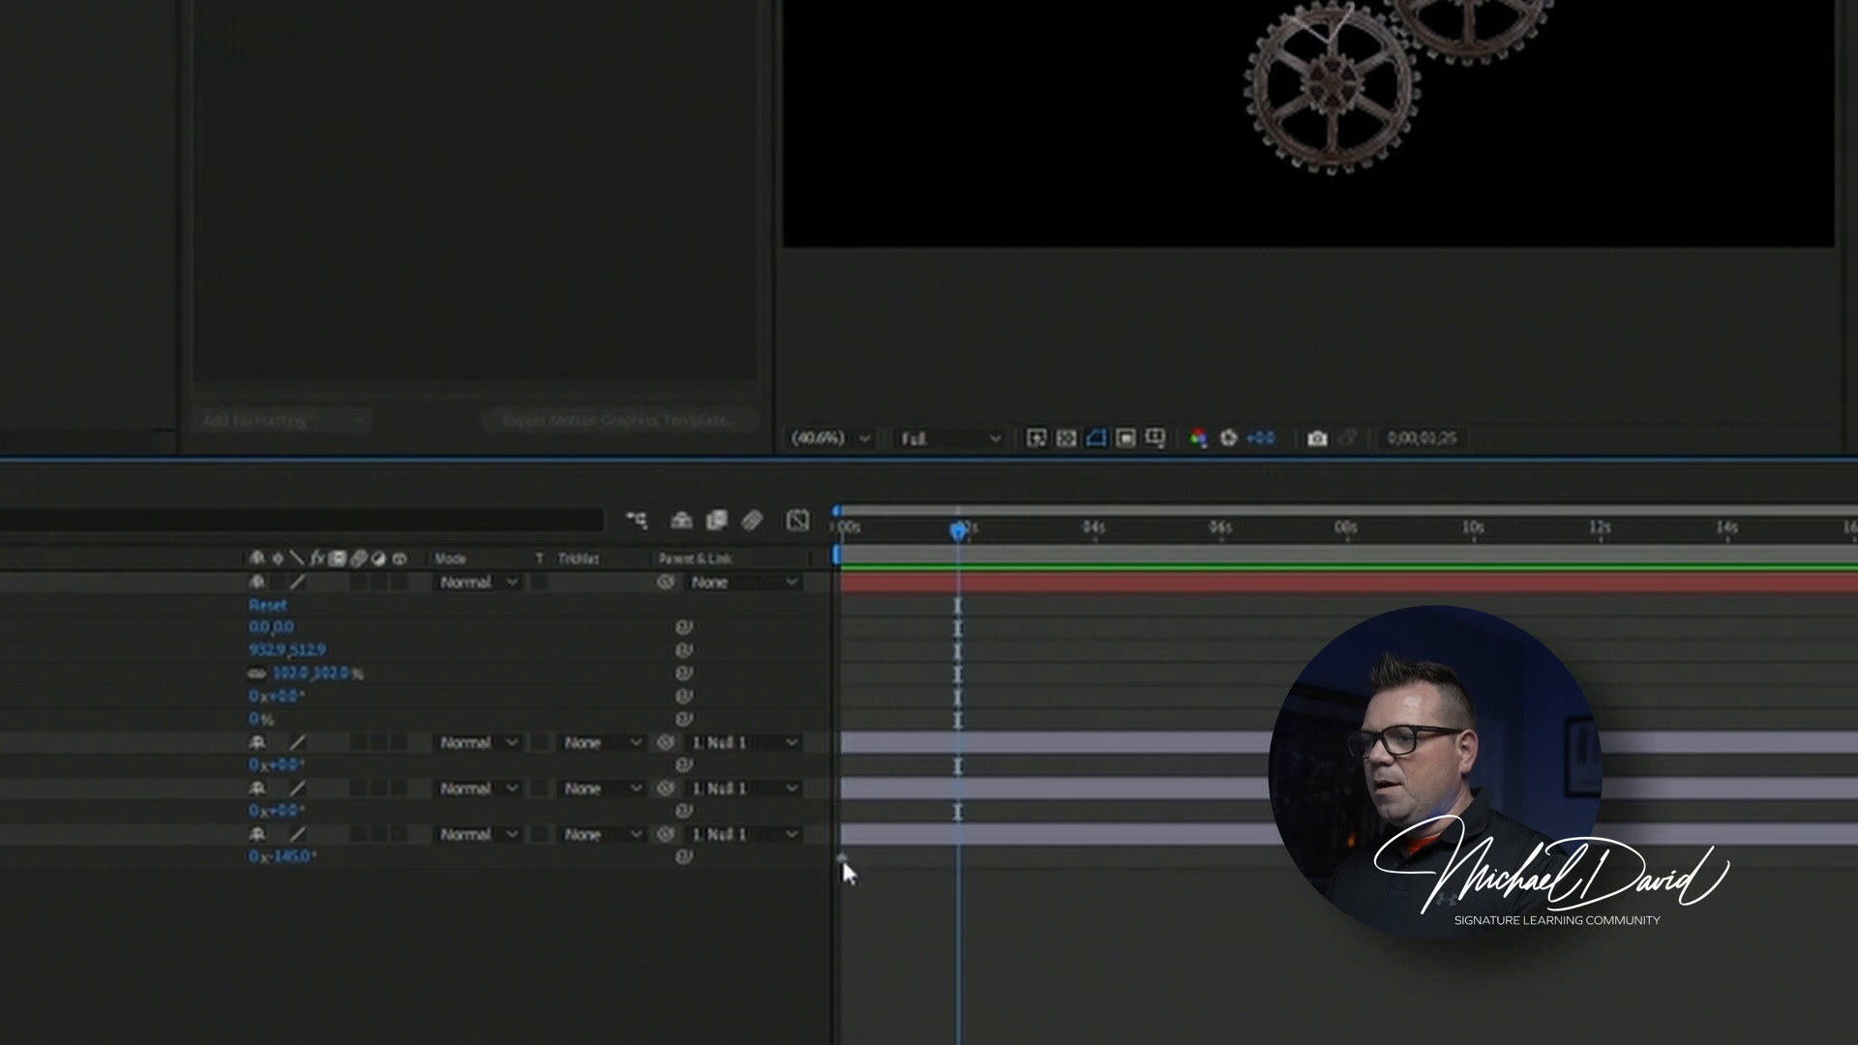
click(863, 529)
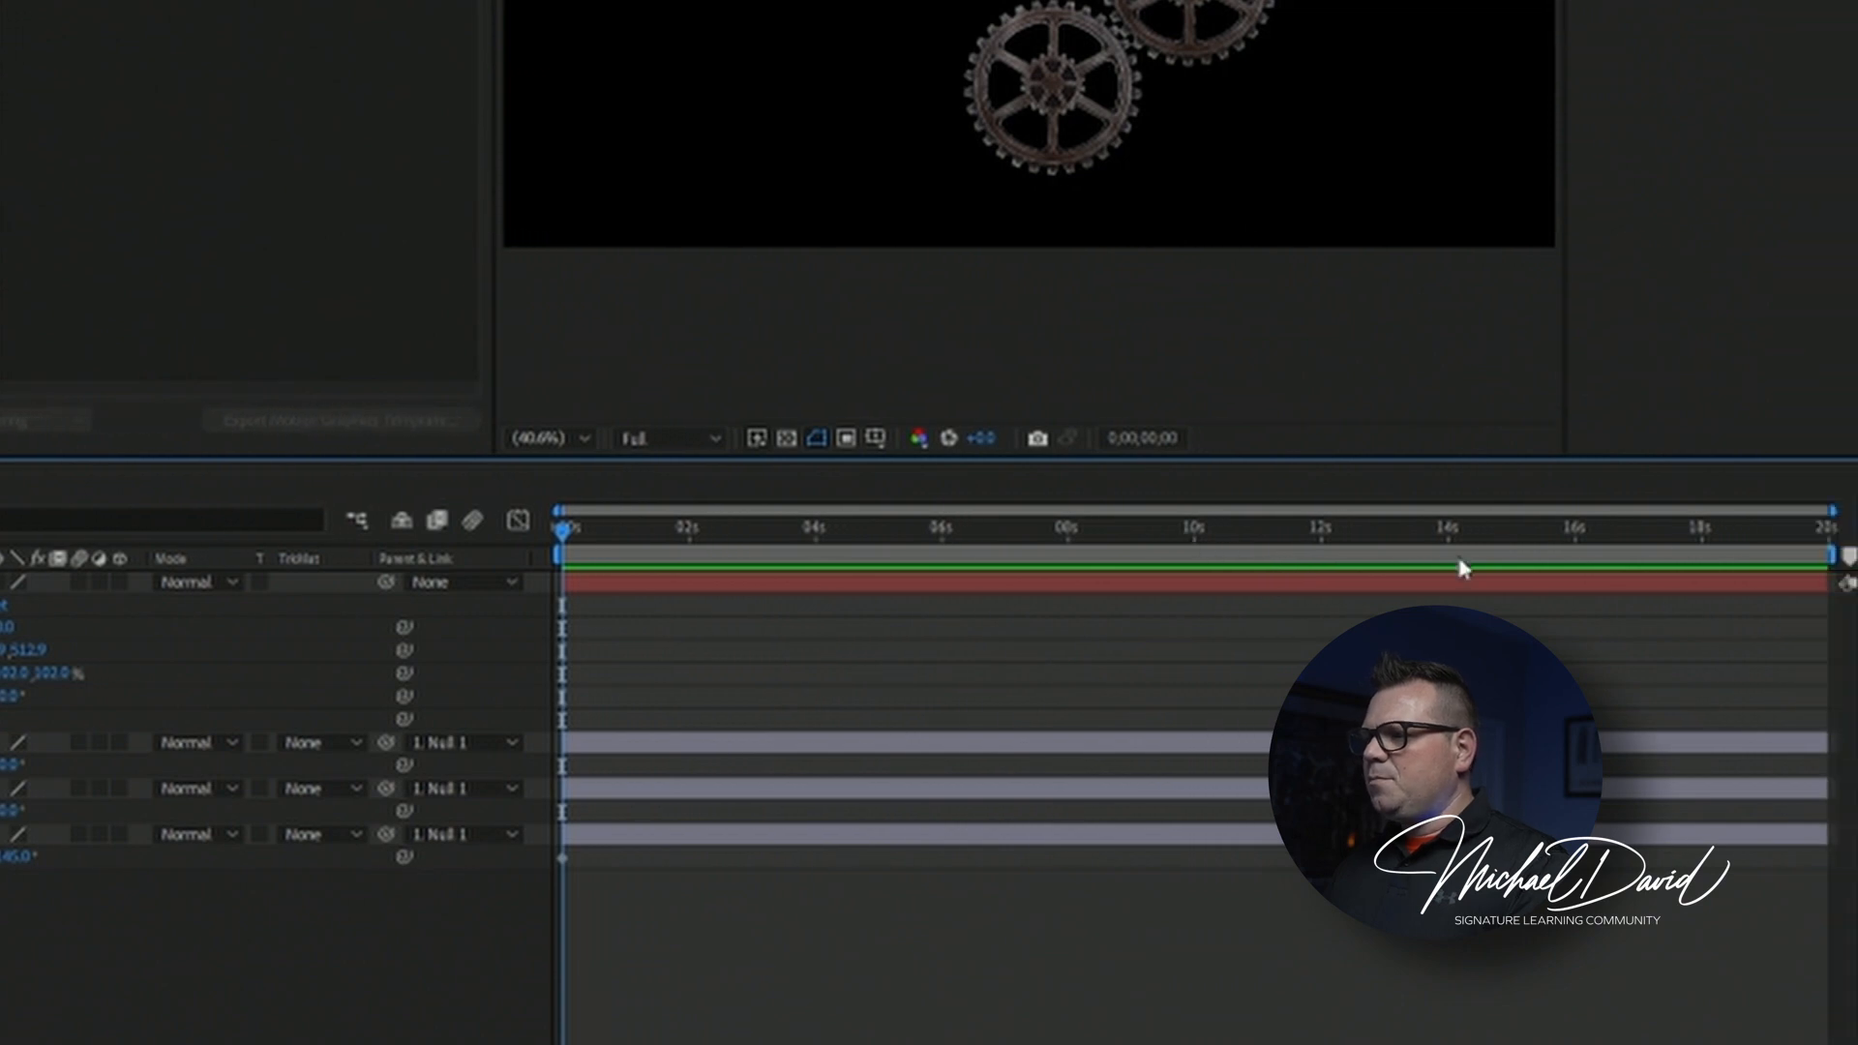
Set the large cog's Rotation to 1x+0.0° at 10 seconds to add a second keyframe.
click(1214, 532)
drag(1123, 543, 1125, 545)
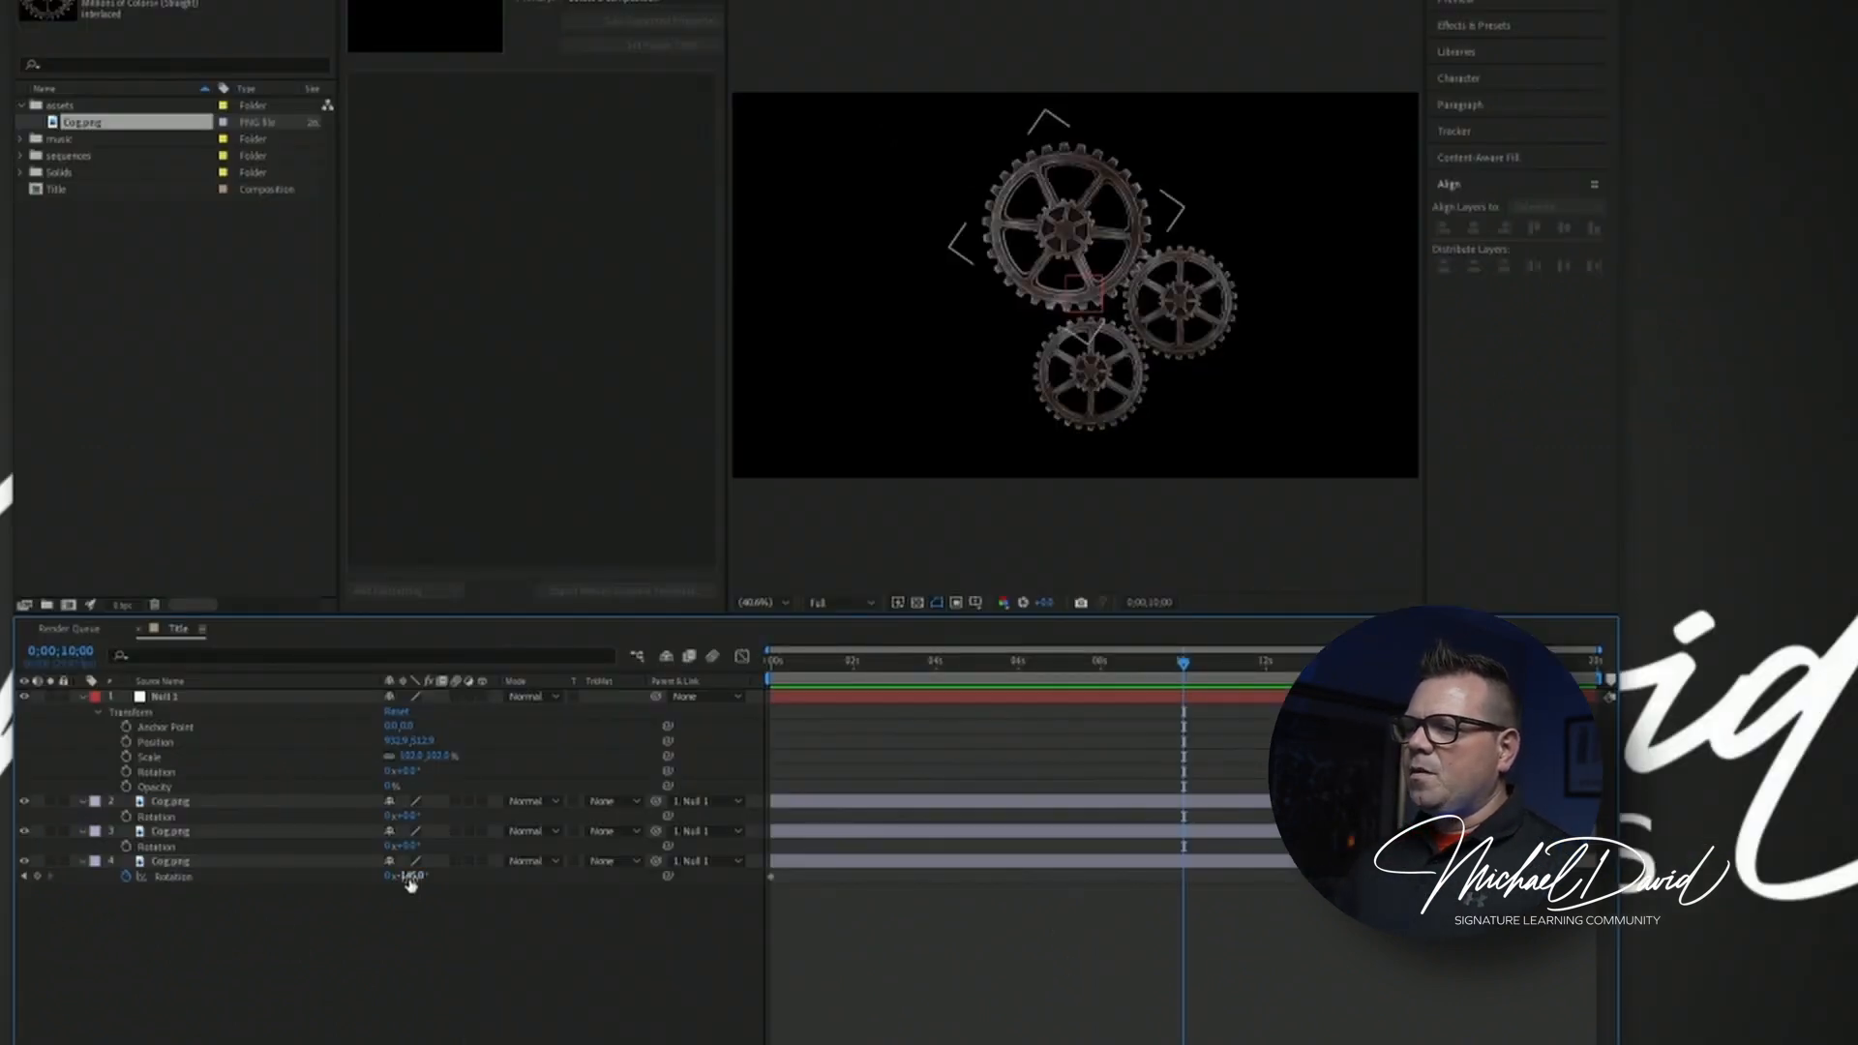
drag(407, 877, 780, 837)
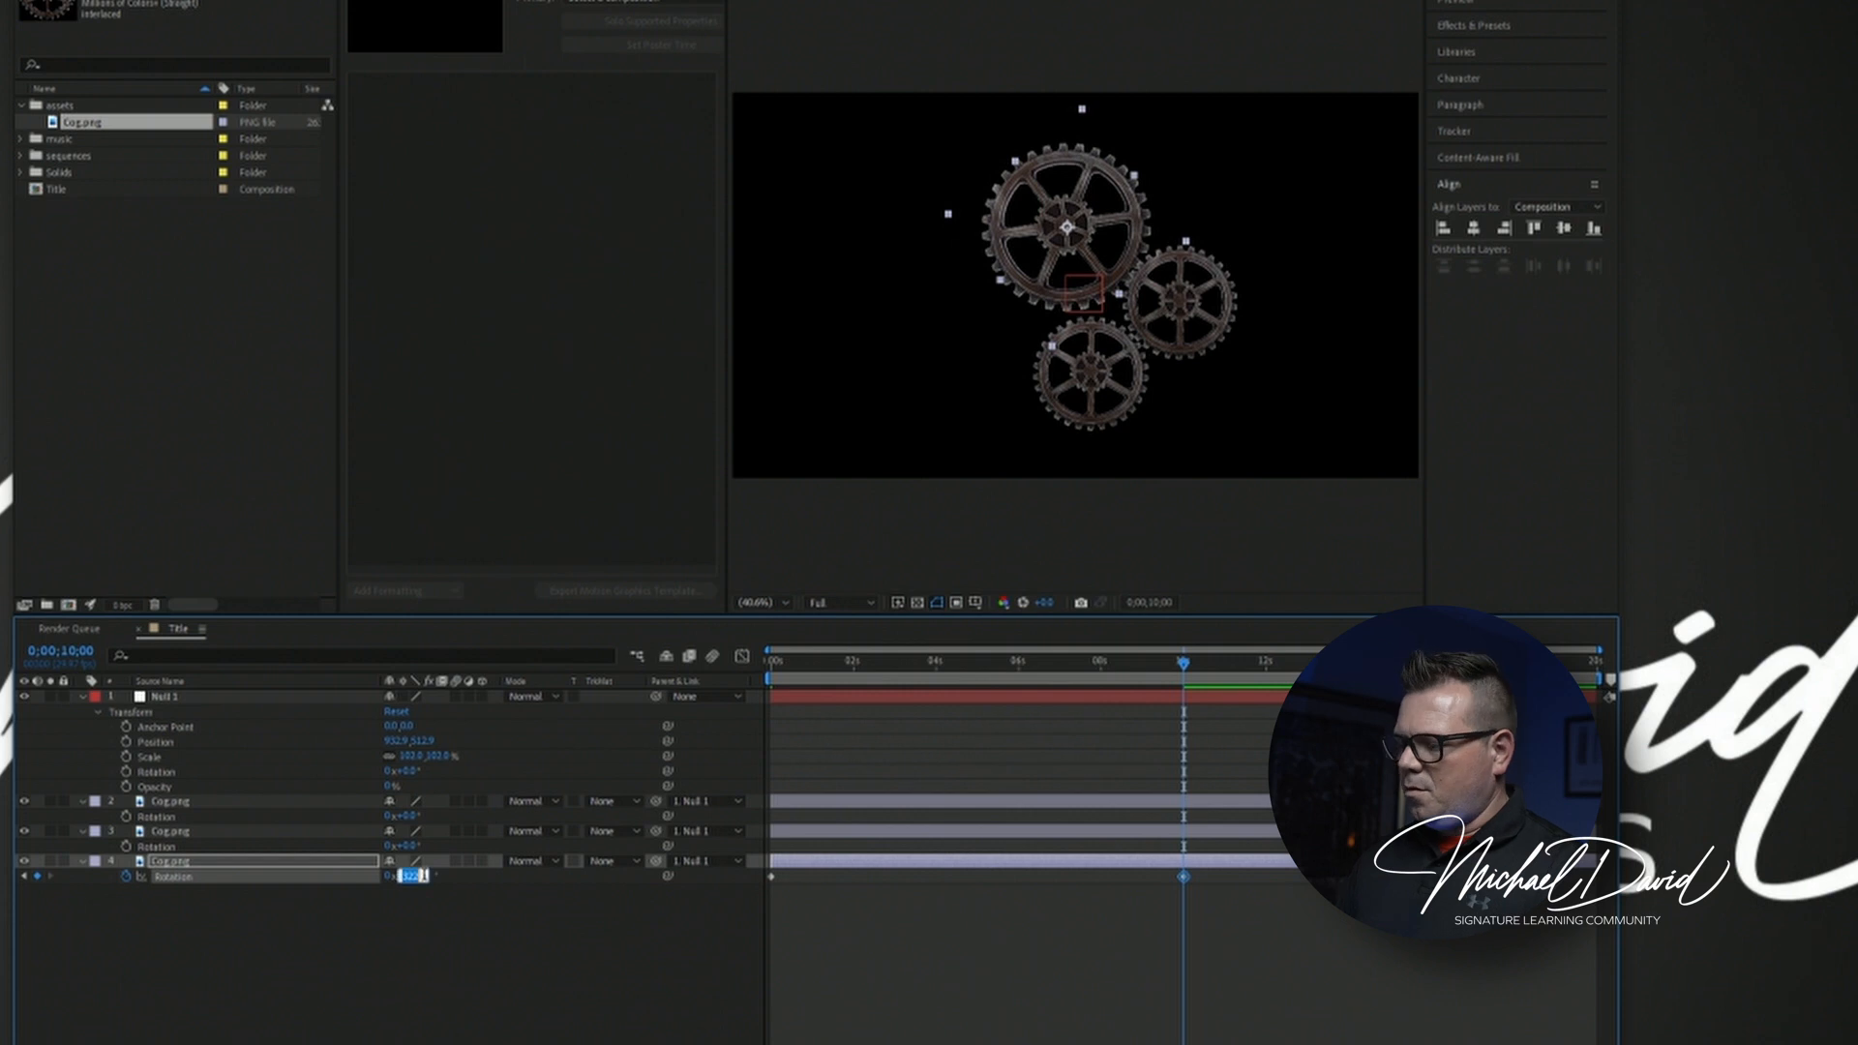
key(Return)
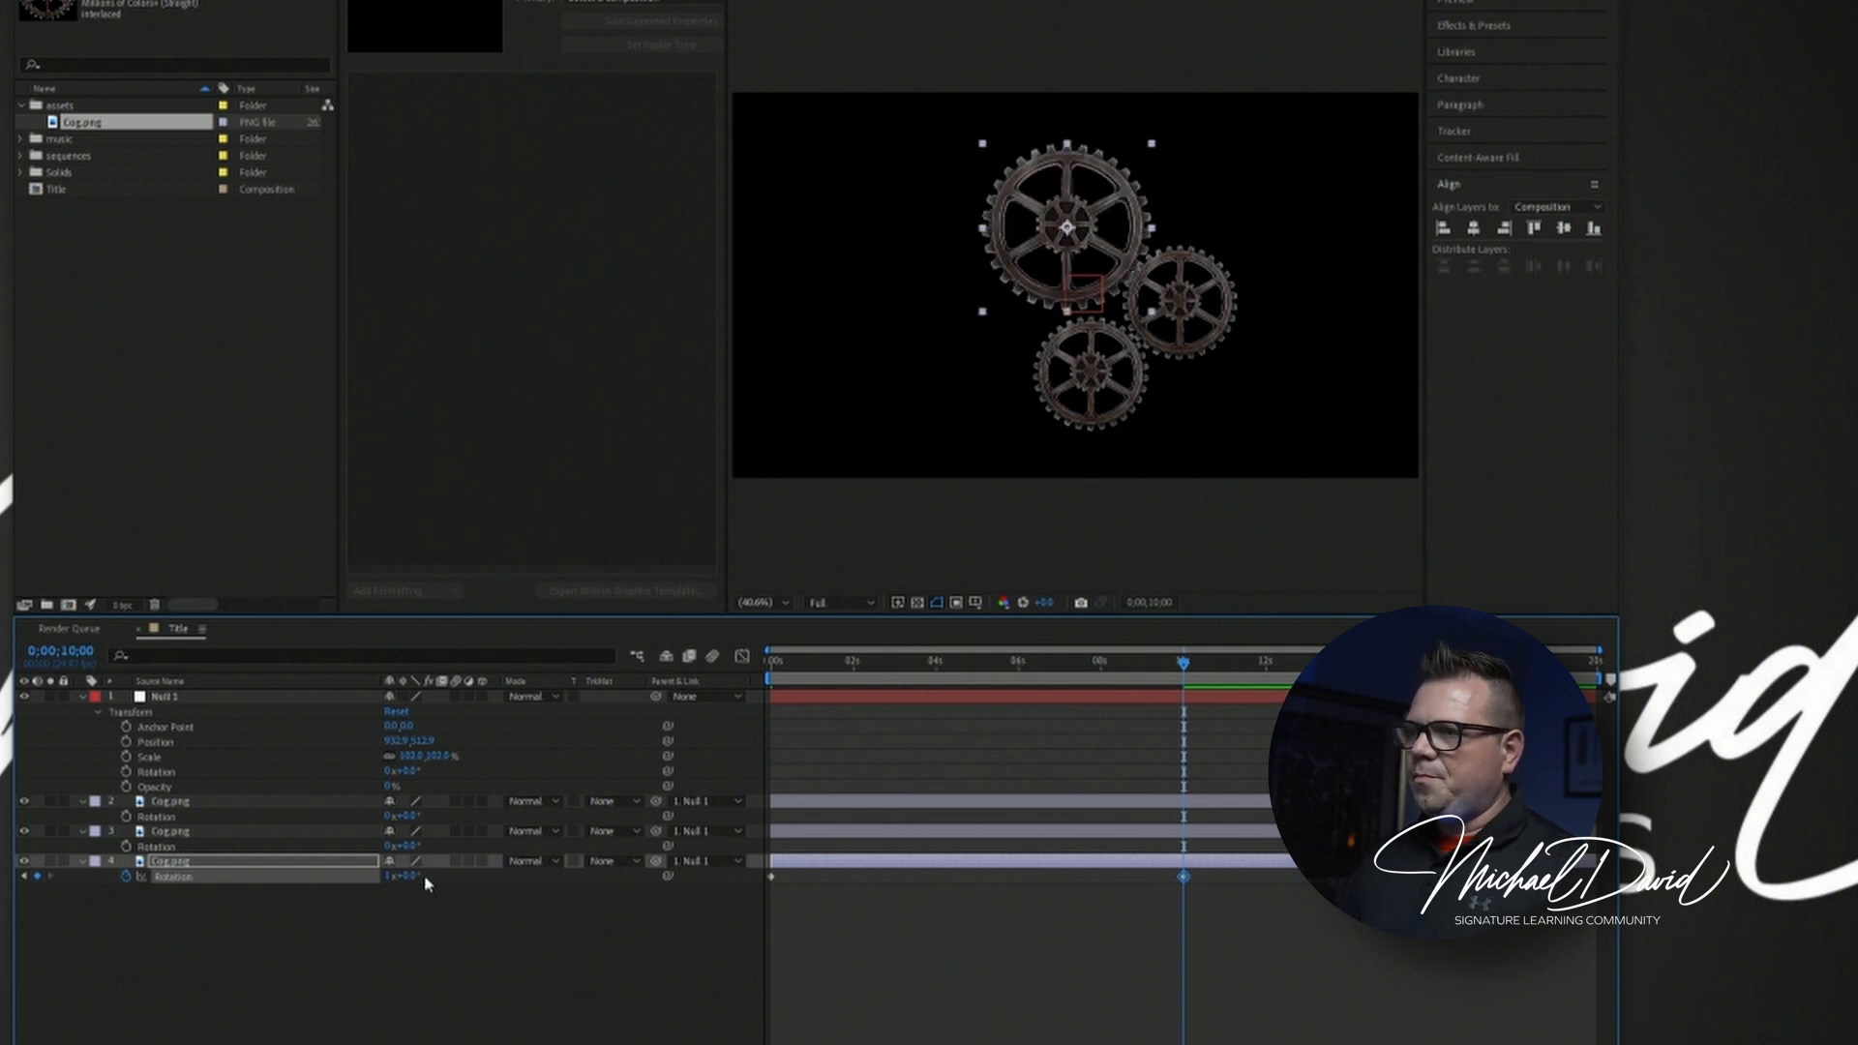
Preview the large cog's rotation animation from 0 seconds.
drag(909, 680, 682, 685)
key(space)
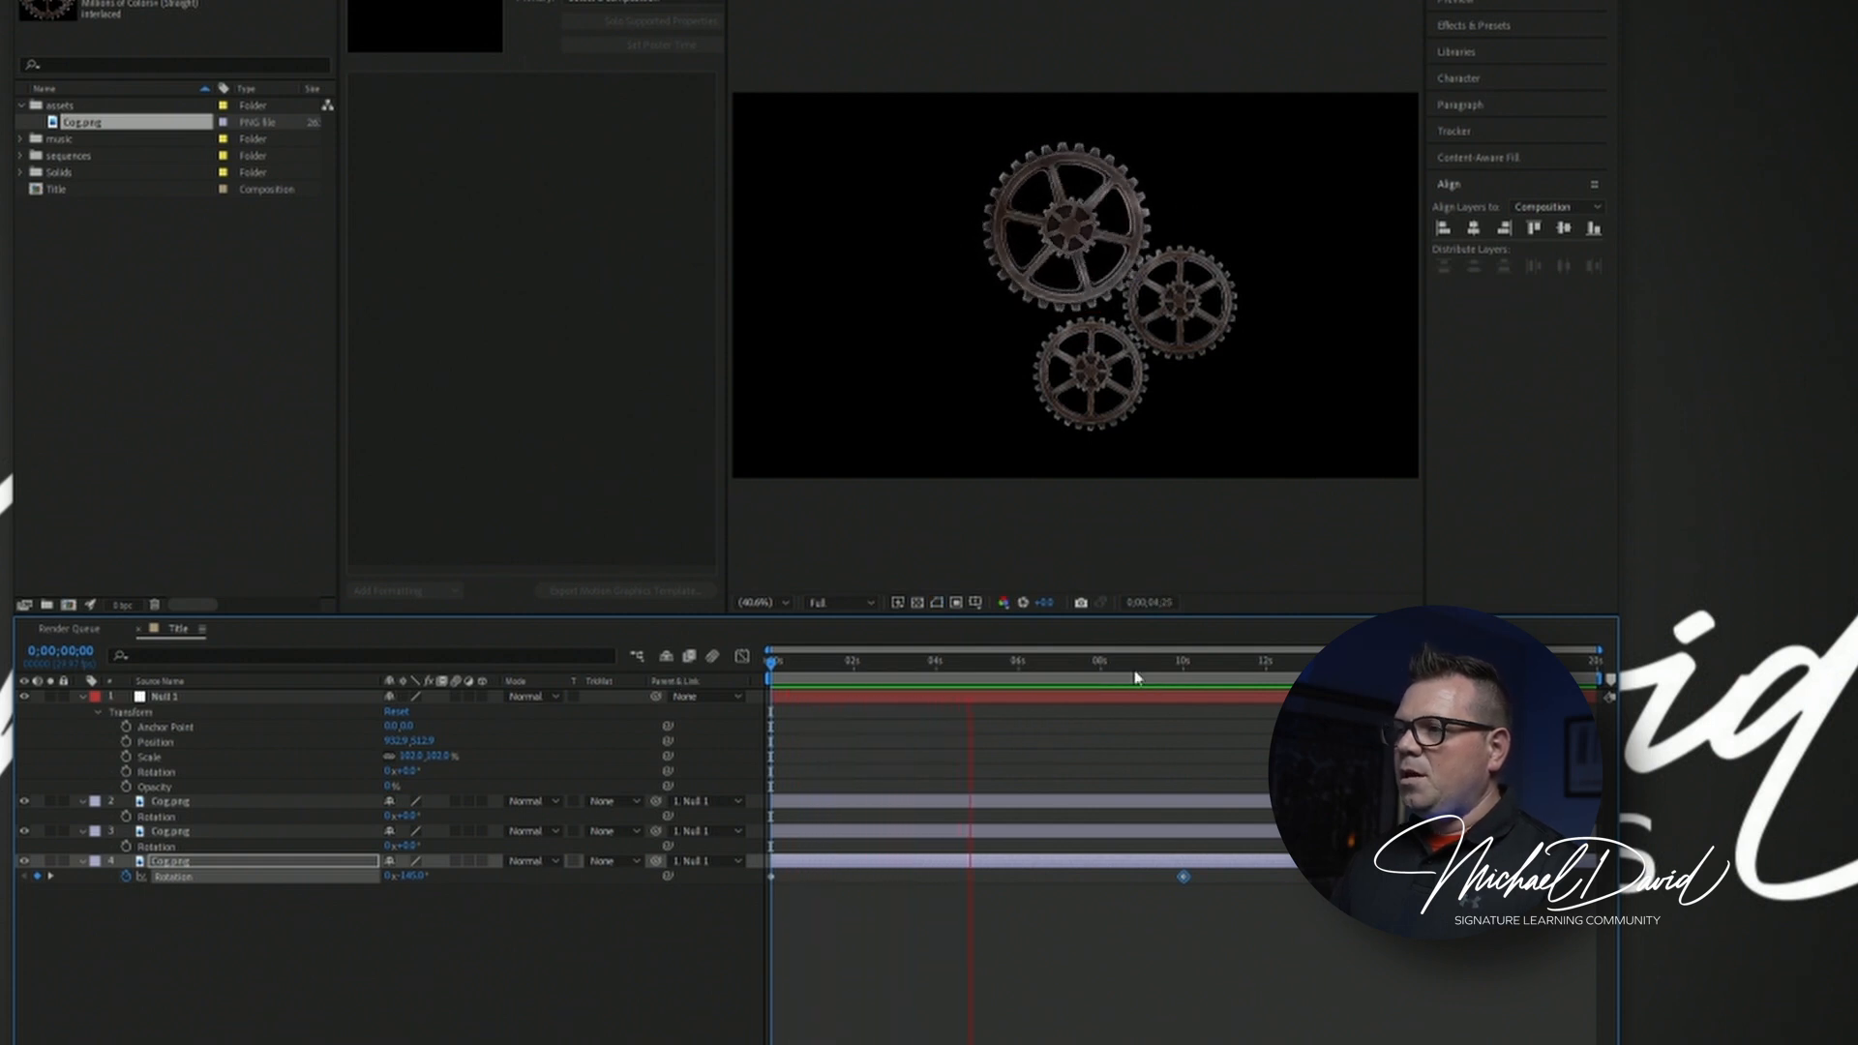
click(905, 697)
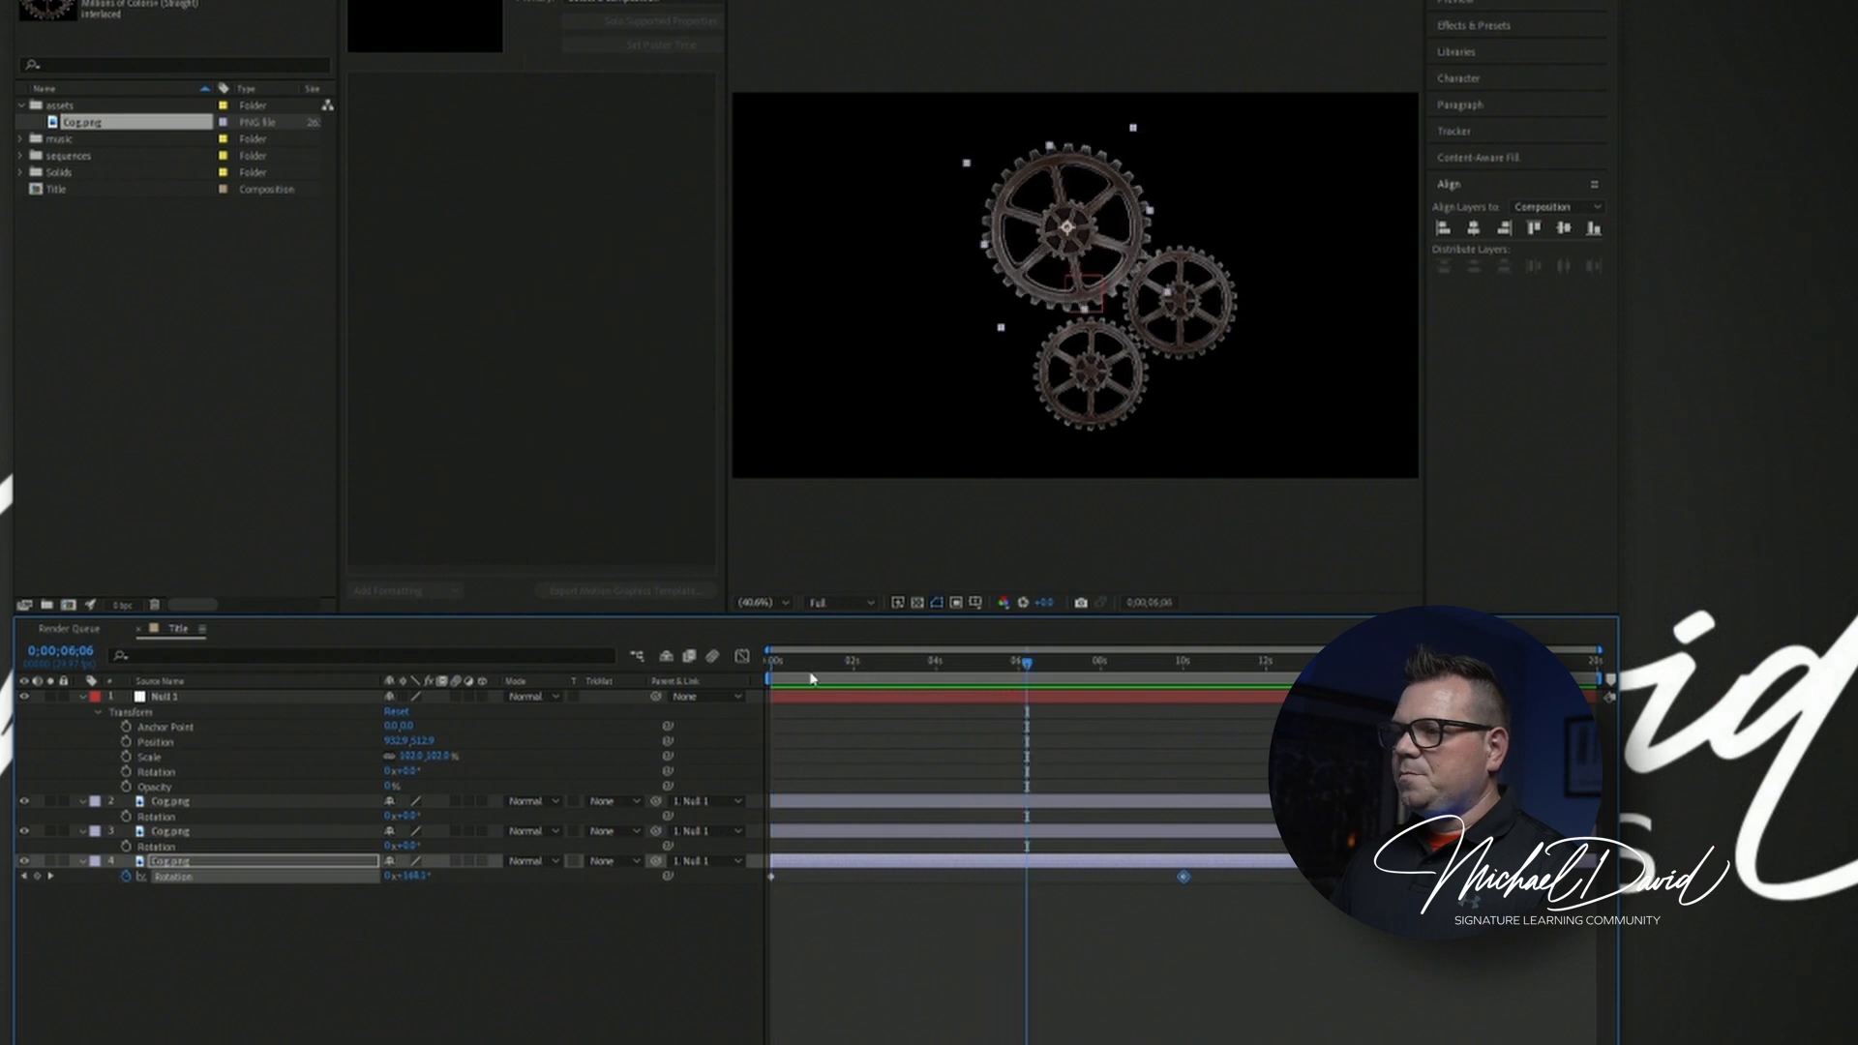
Enable keyframing on the right-hand small cog's Rotation at 0 seconds to set its starting keyframe.
key(Home)
click(166, 832)
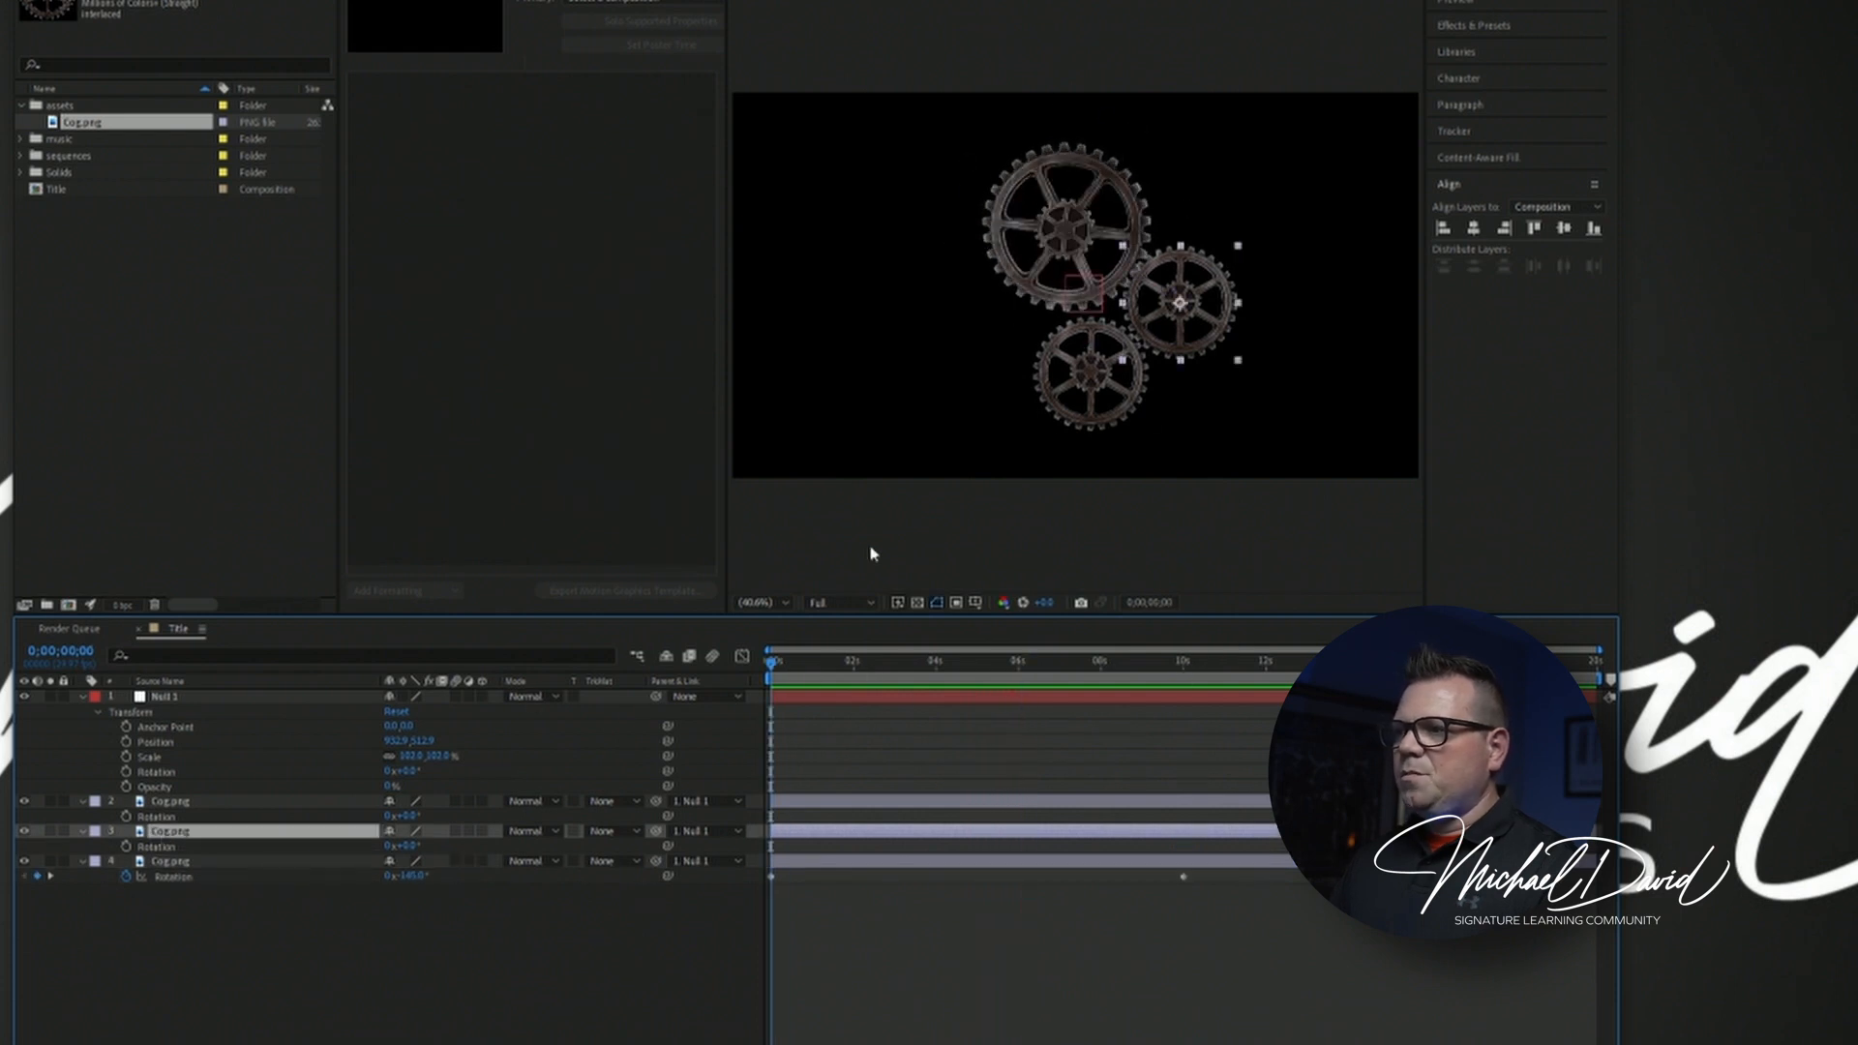
click(127, 847)
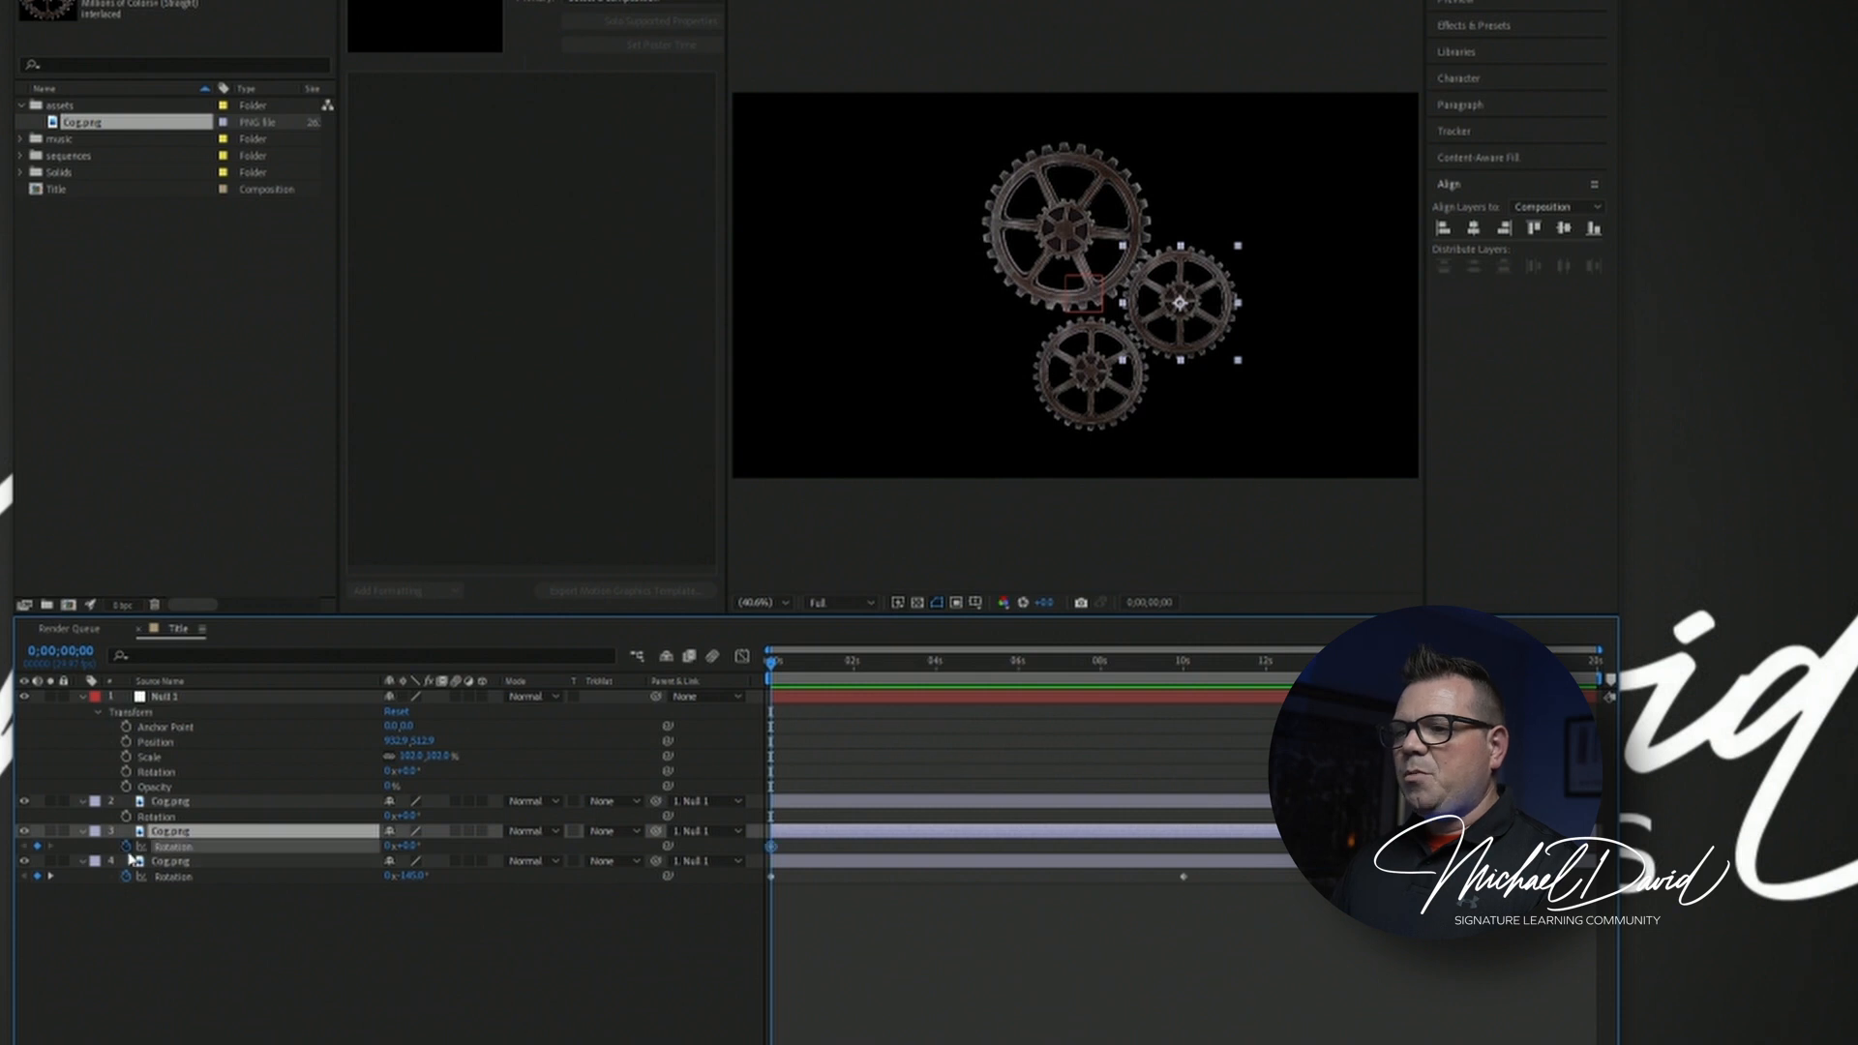
Try a Rotation of -360° on the right-hand small cog's starting keyframe and reset it to 0x+0.0°.
drag(412, 849, 380, 852)
click(408, 856)
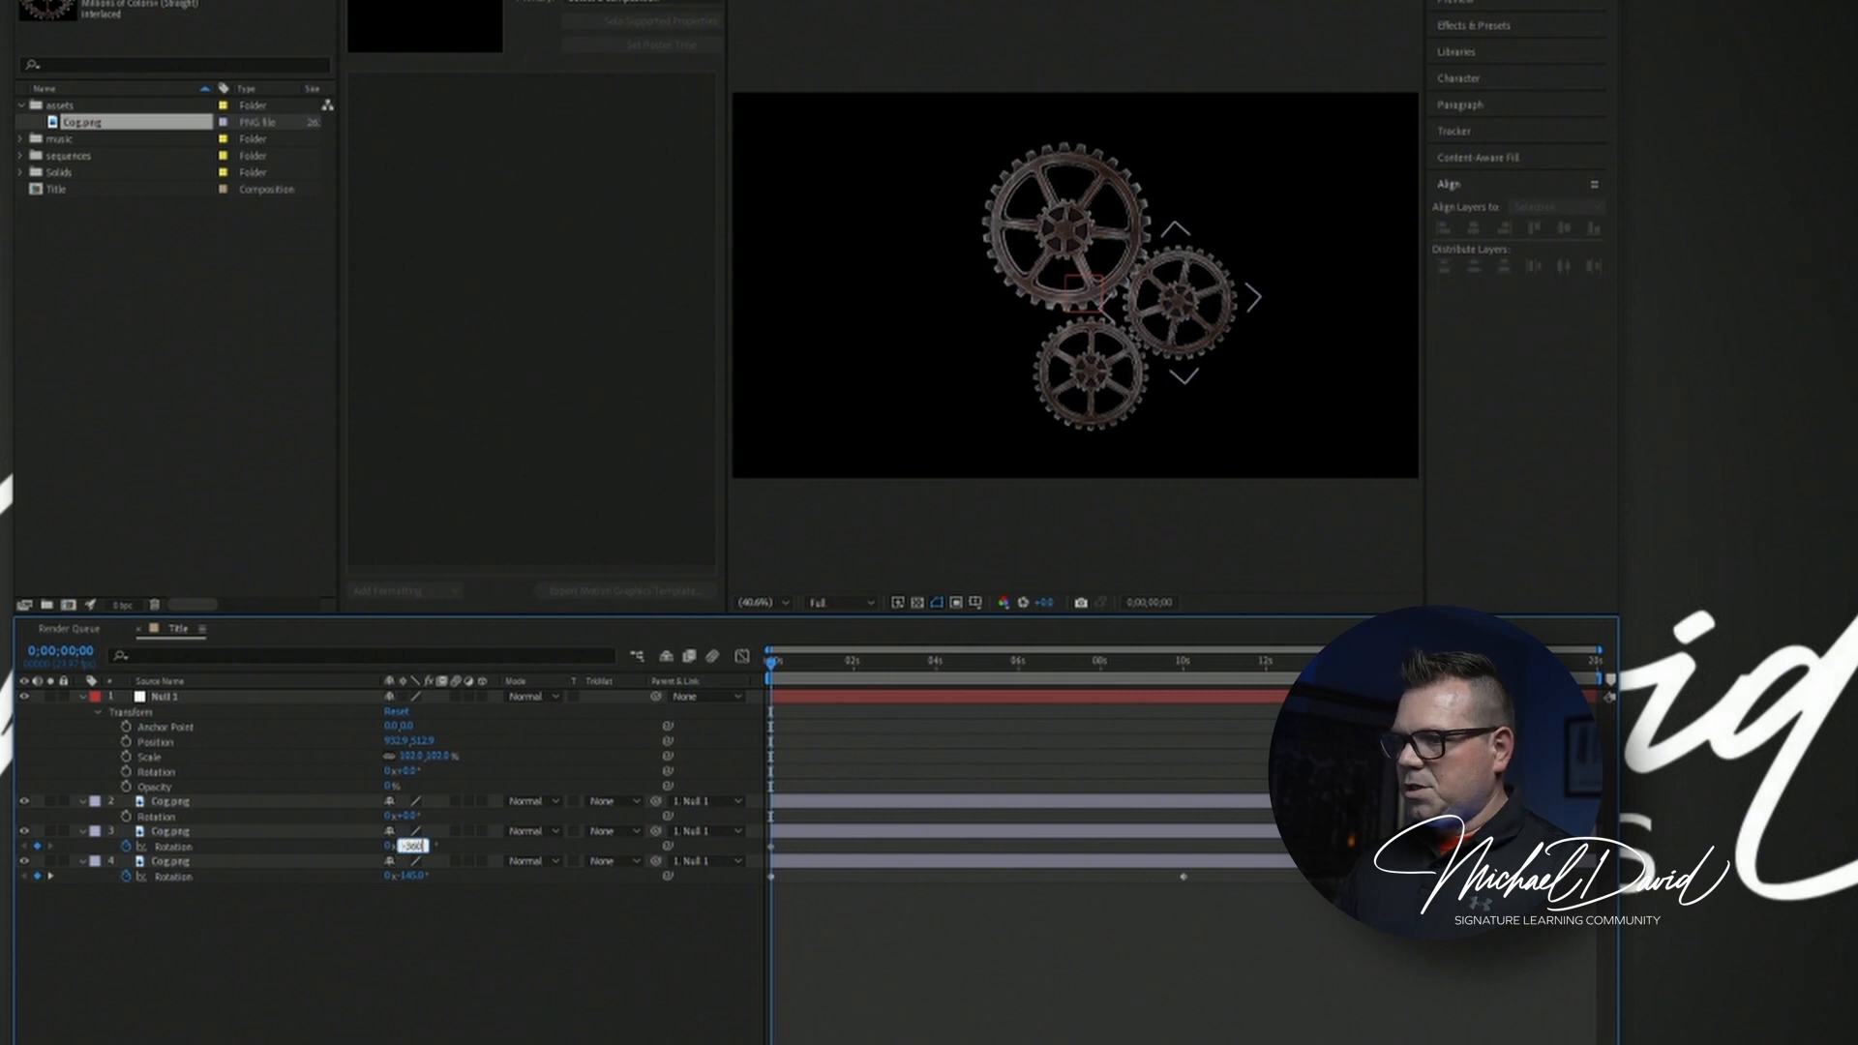
text(-360)
key(Return)
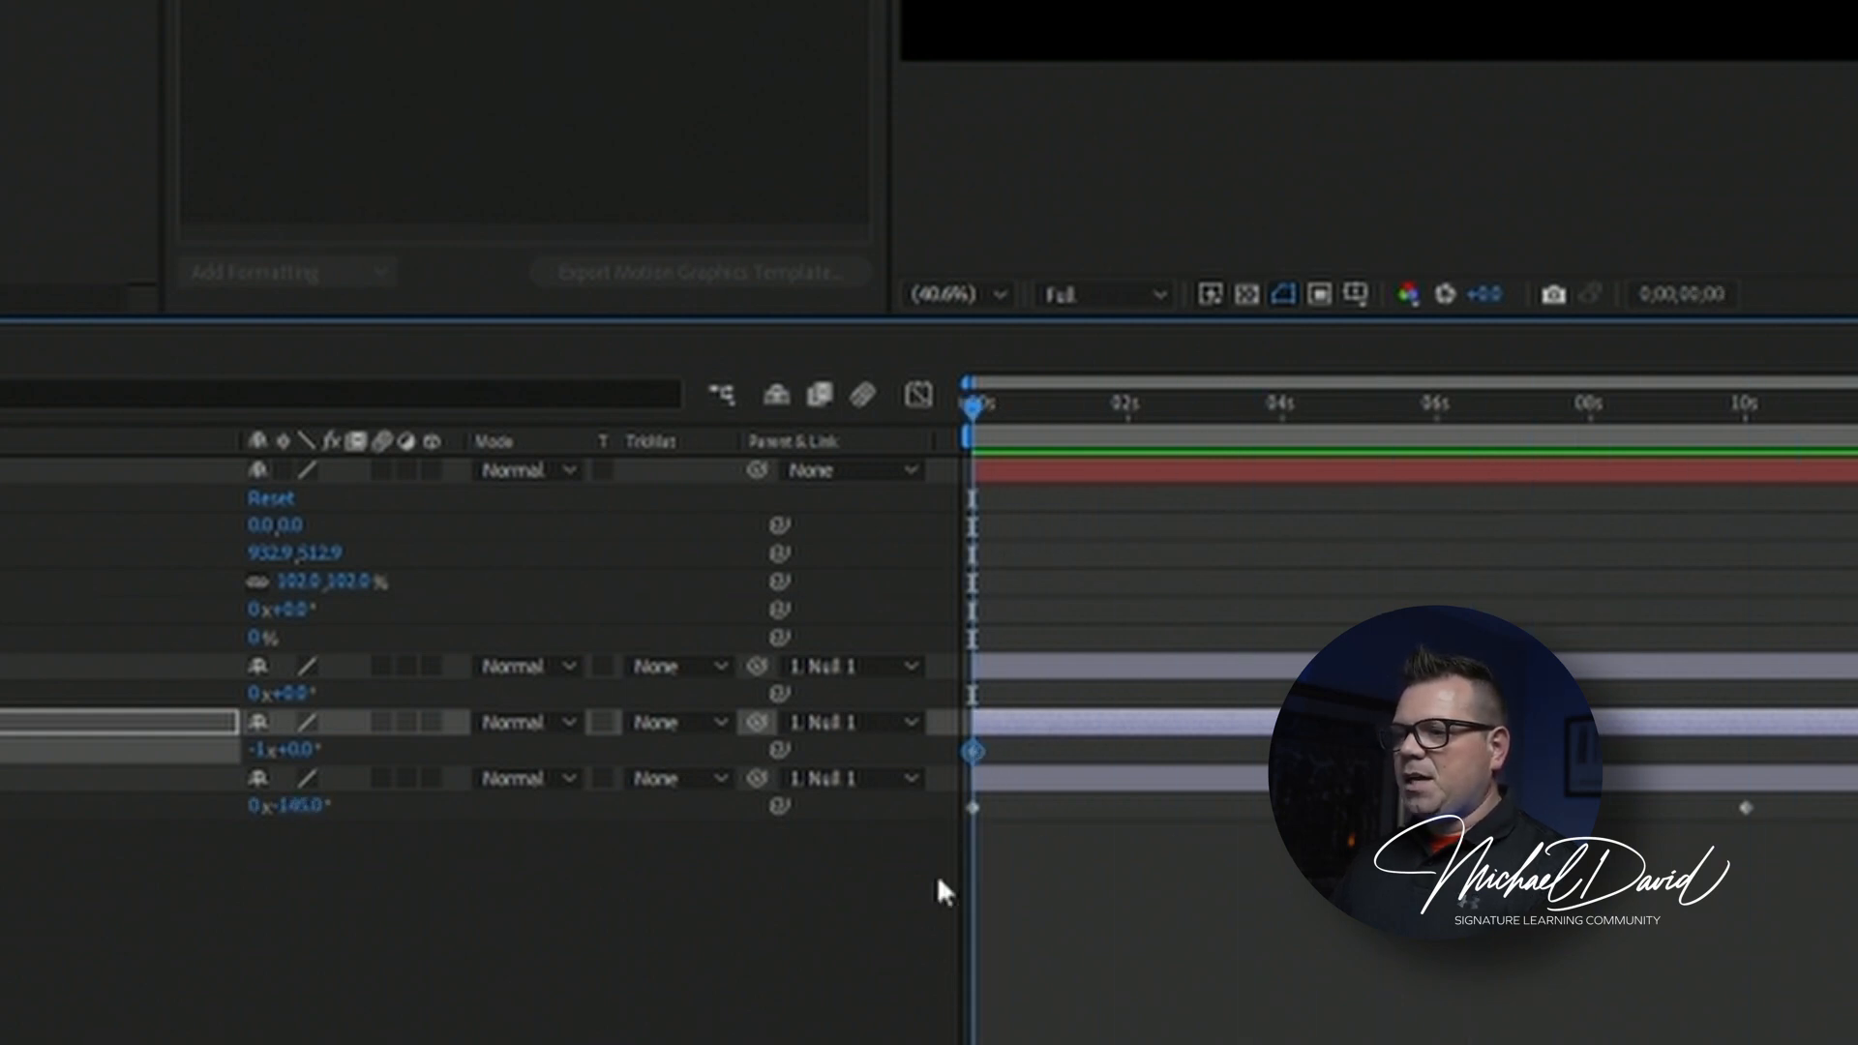
click(257, 750)
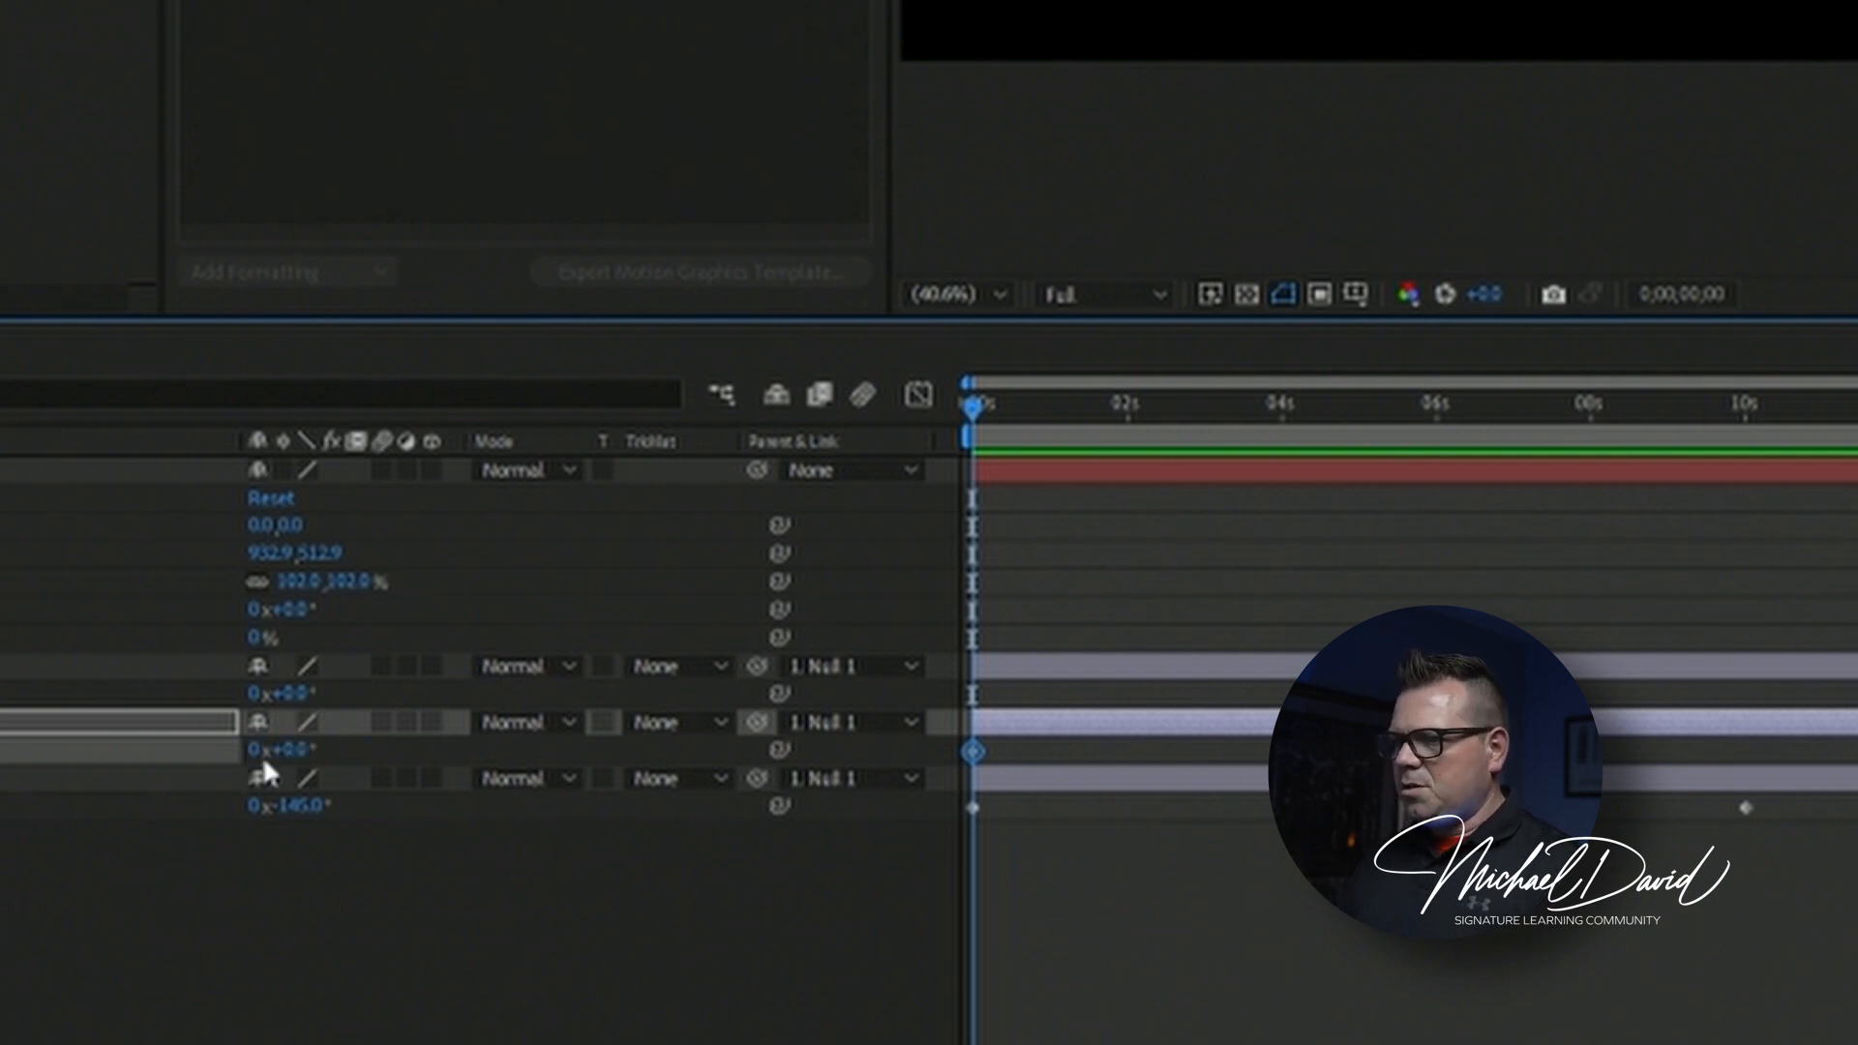
Set the right-hand small cog's Rotation to -1x+0.0° at 10 seconds to add its second keyframe.
click(1744, 406)
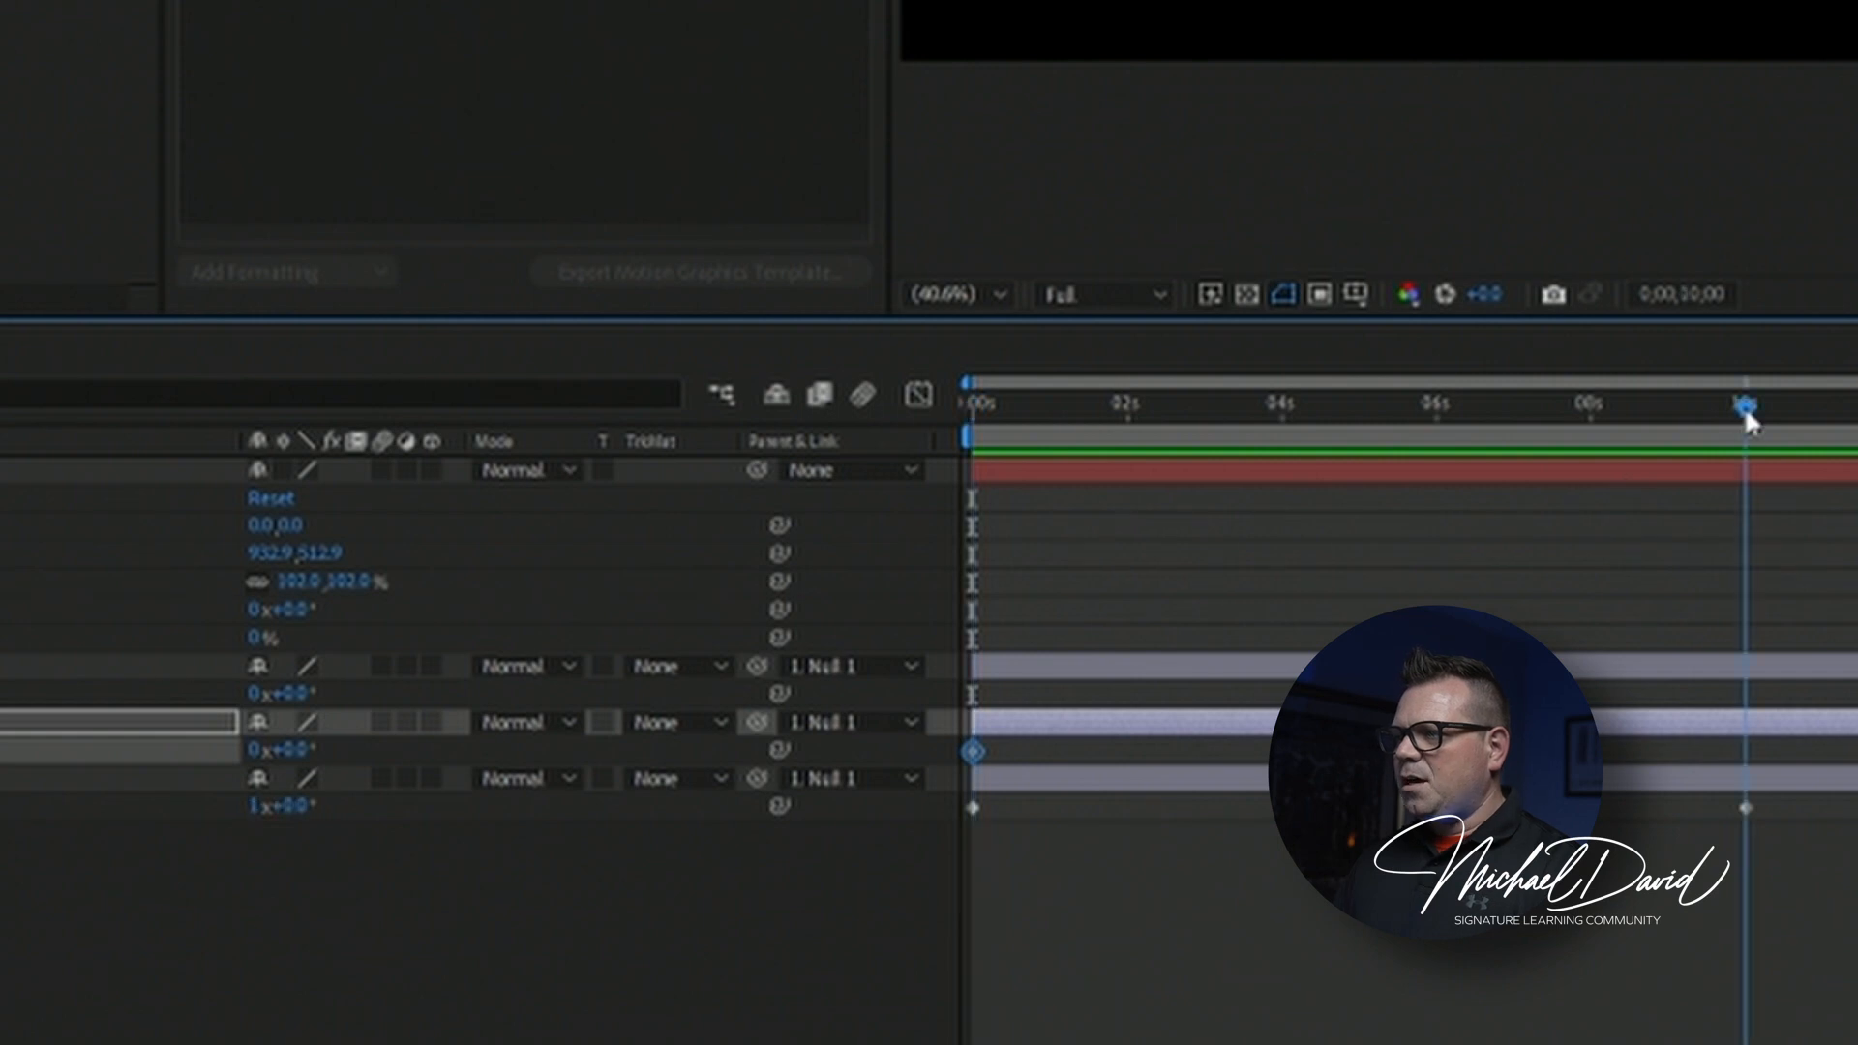
click(290, 750)
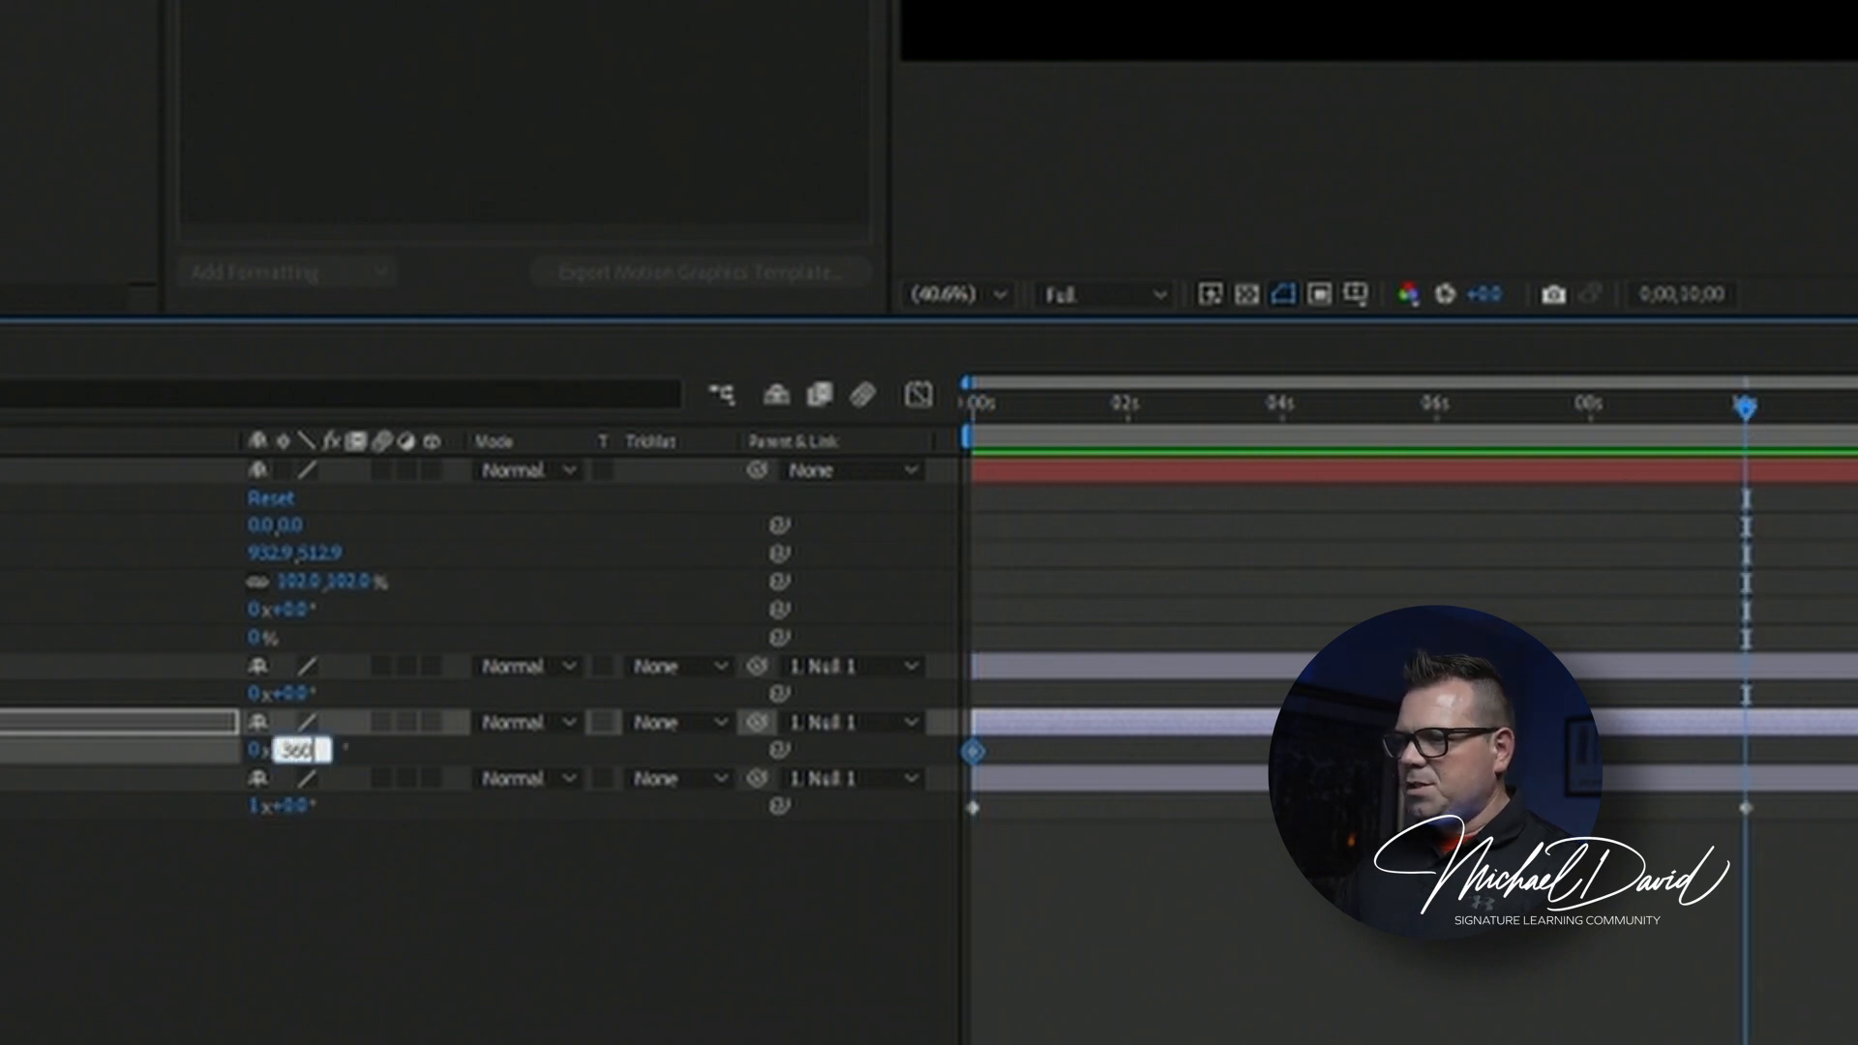
key(Return)
click(290, 750)
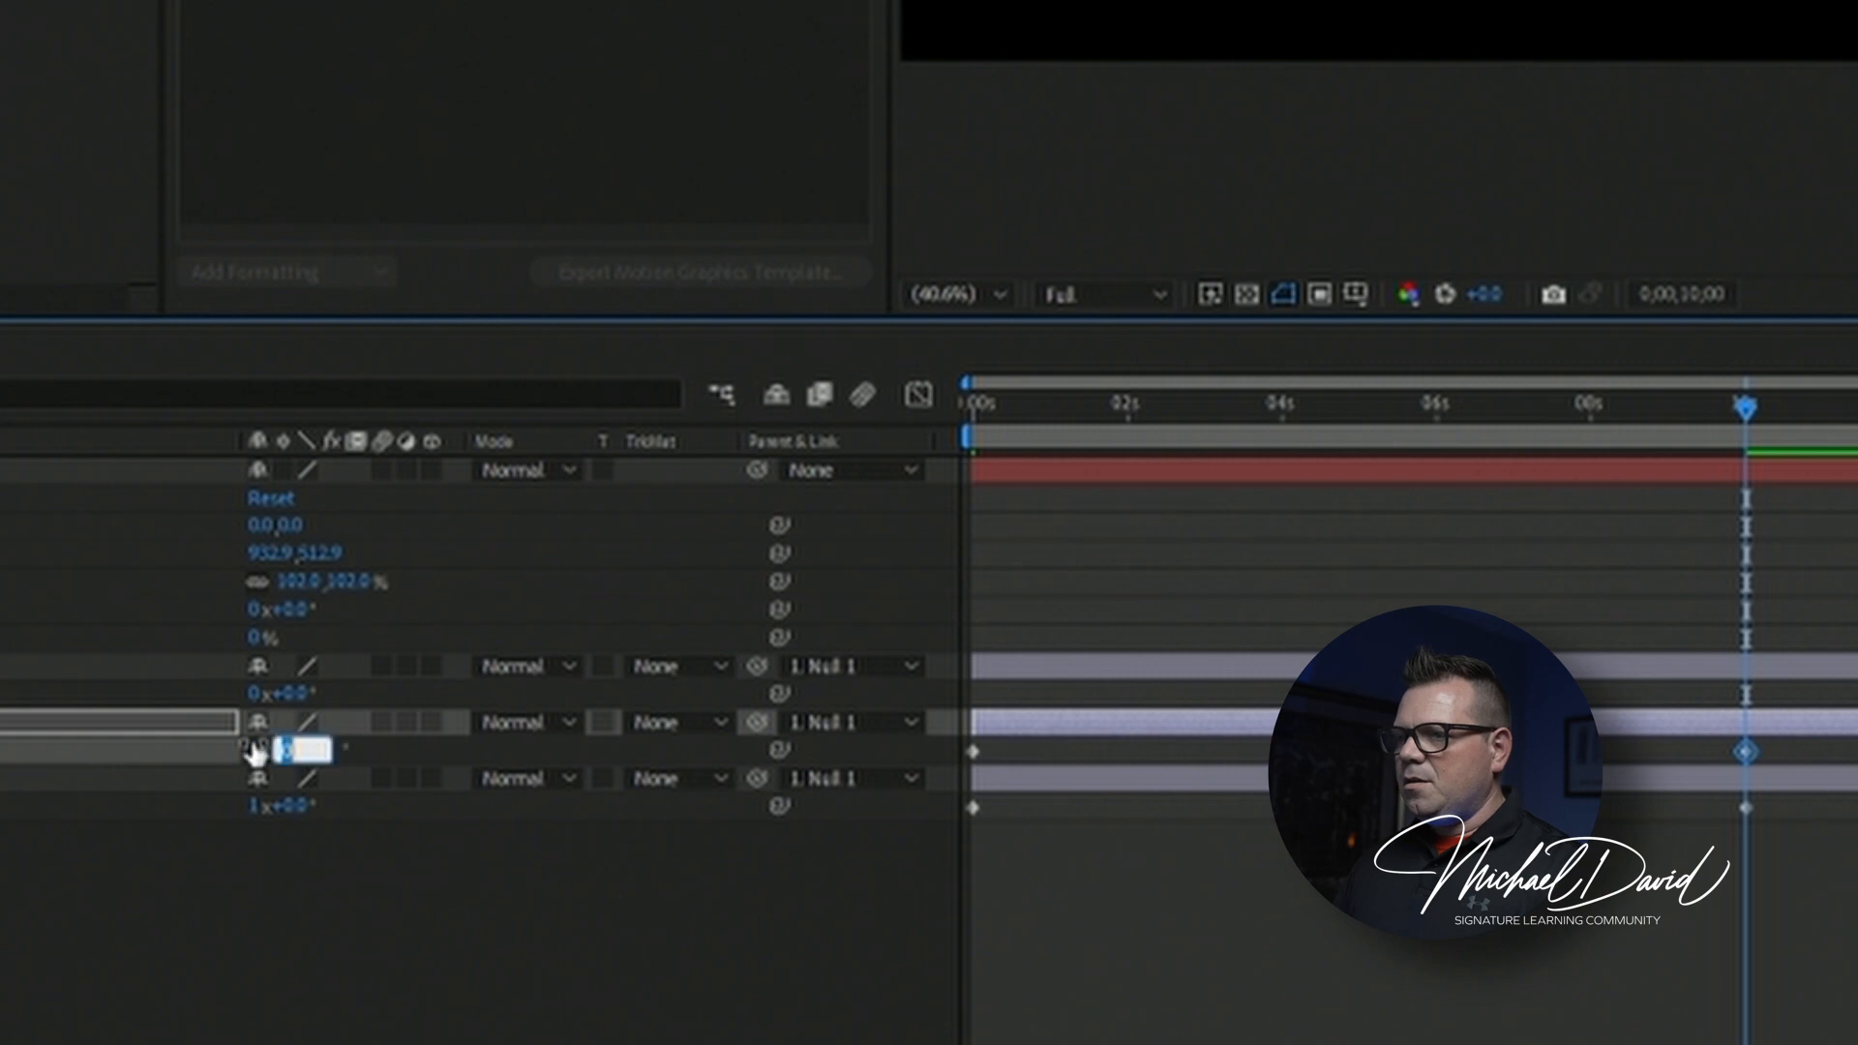
click(254, 751)
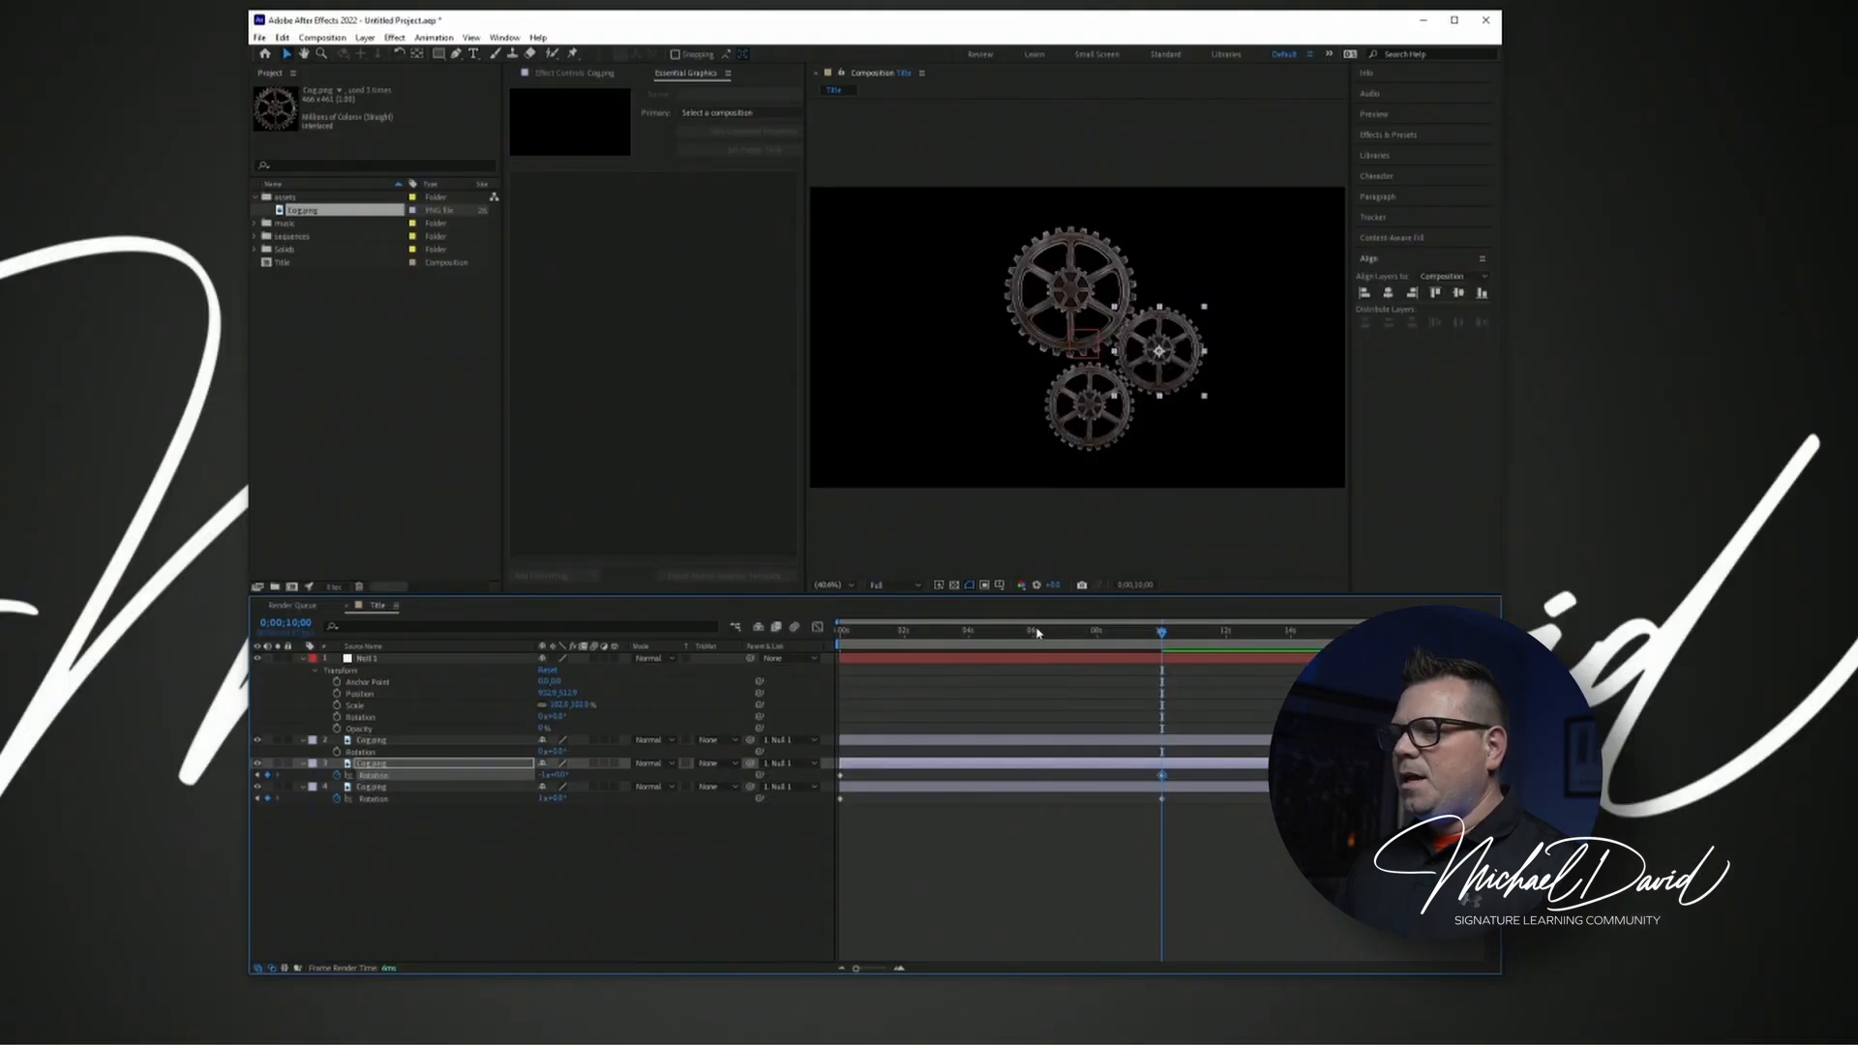
Preview the large cog and the right-hand small cog turning in opposite directions from 0 seconds.
drag(1434, 399, 828, 567)
key(space)
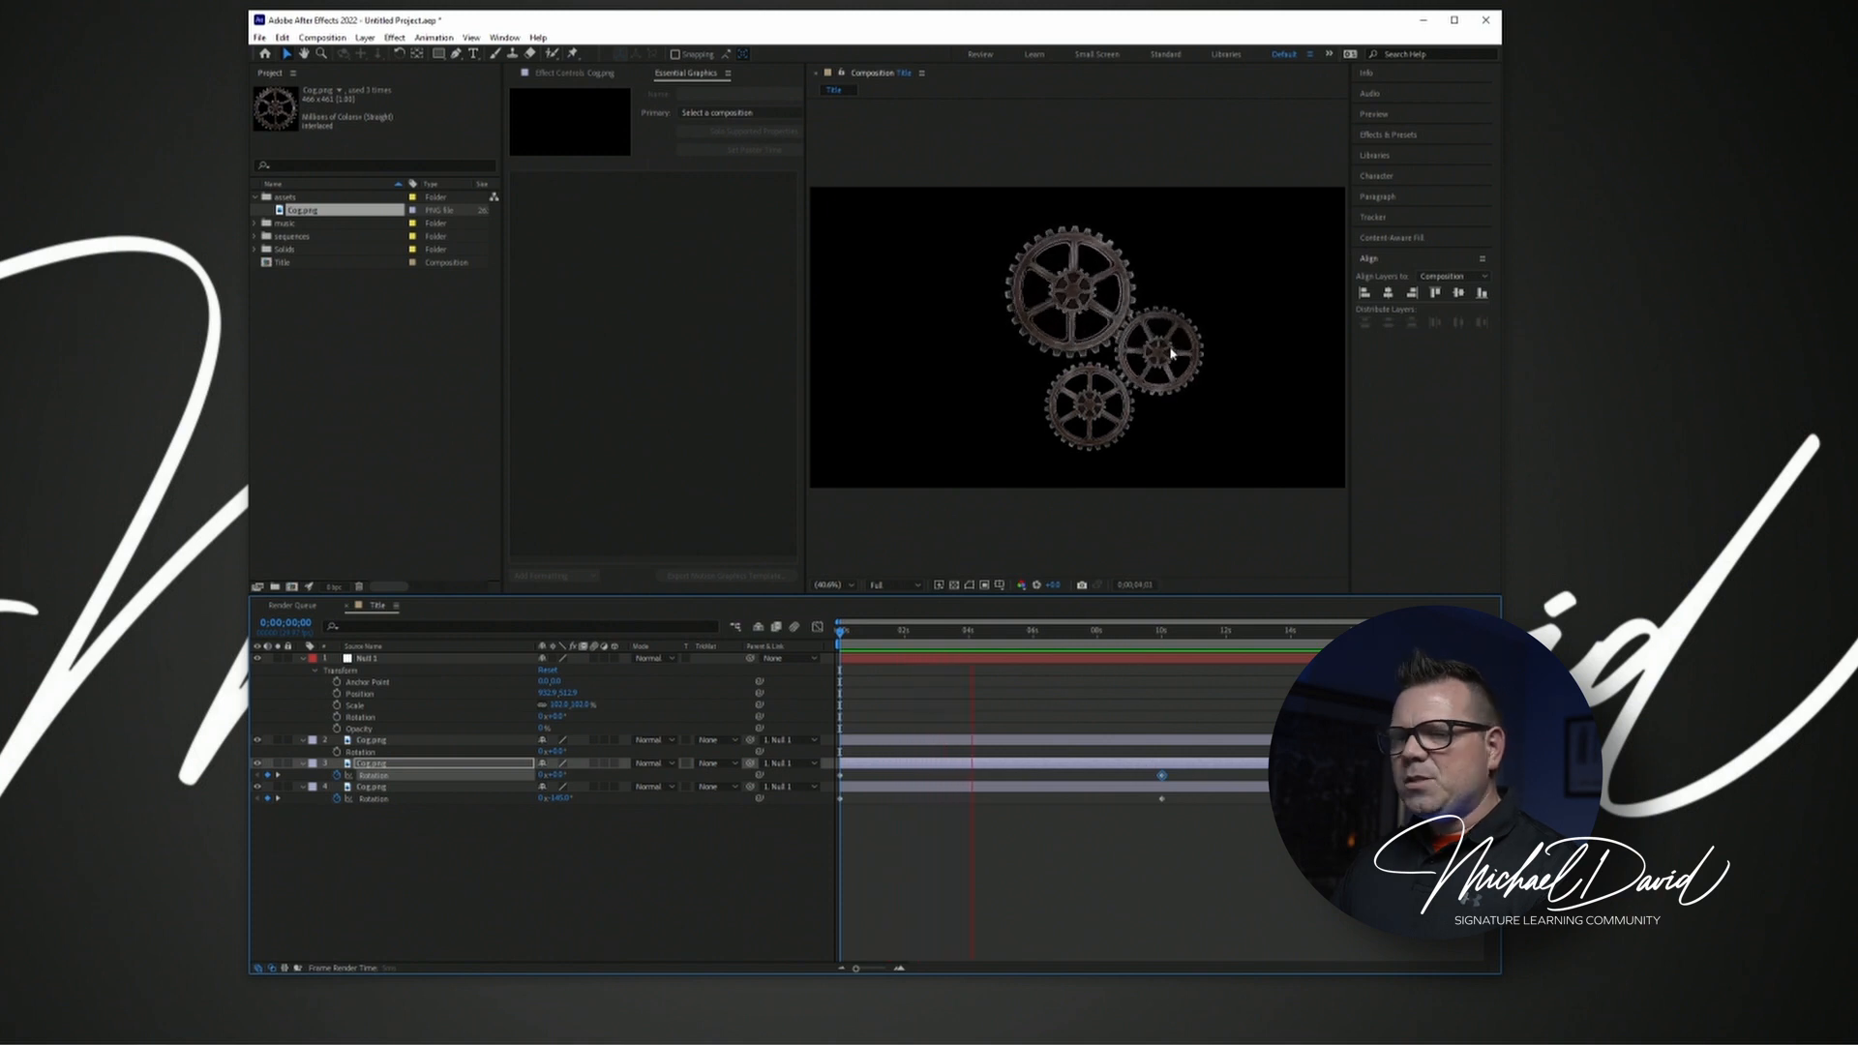
key(space)
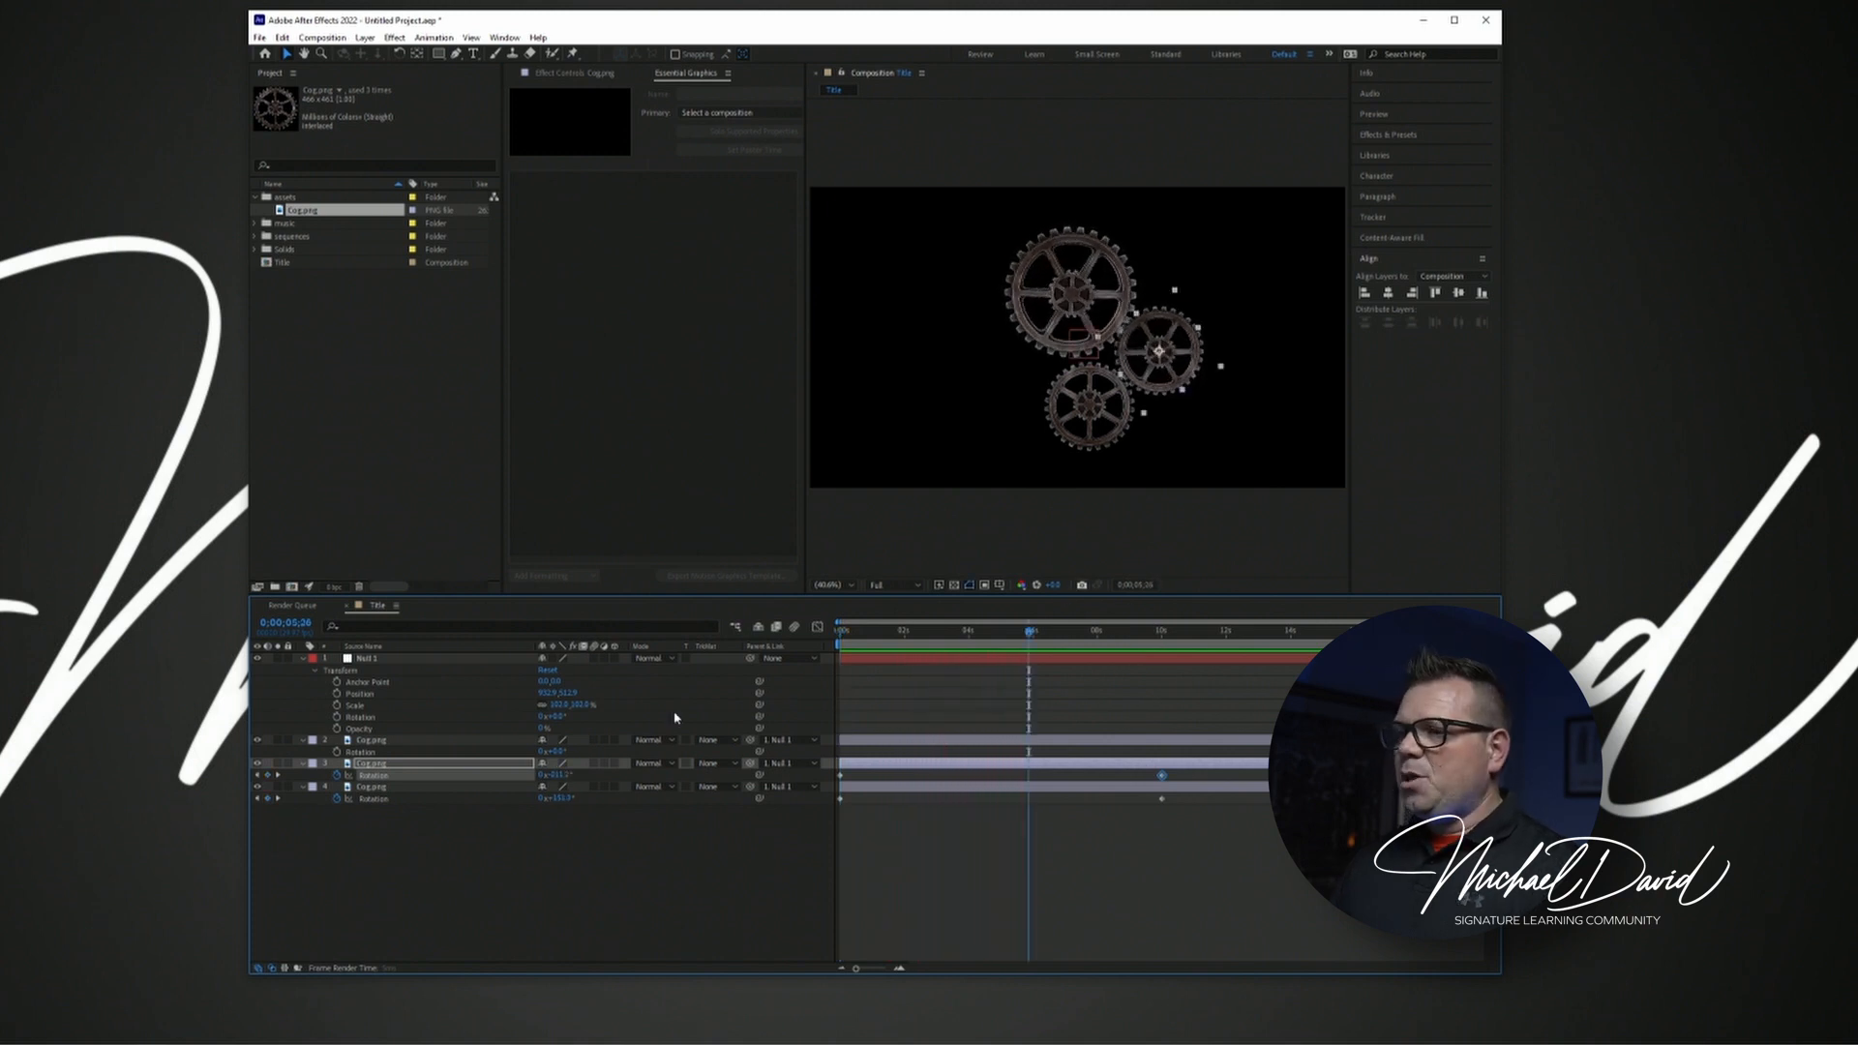
Keyframe the lower small cog's Rotation with 0x+0.0° at 0 seconds and 1x+0.0° at 10 seconds.
click(564, 871)
key(Home)
click(369, 764)
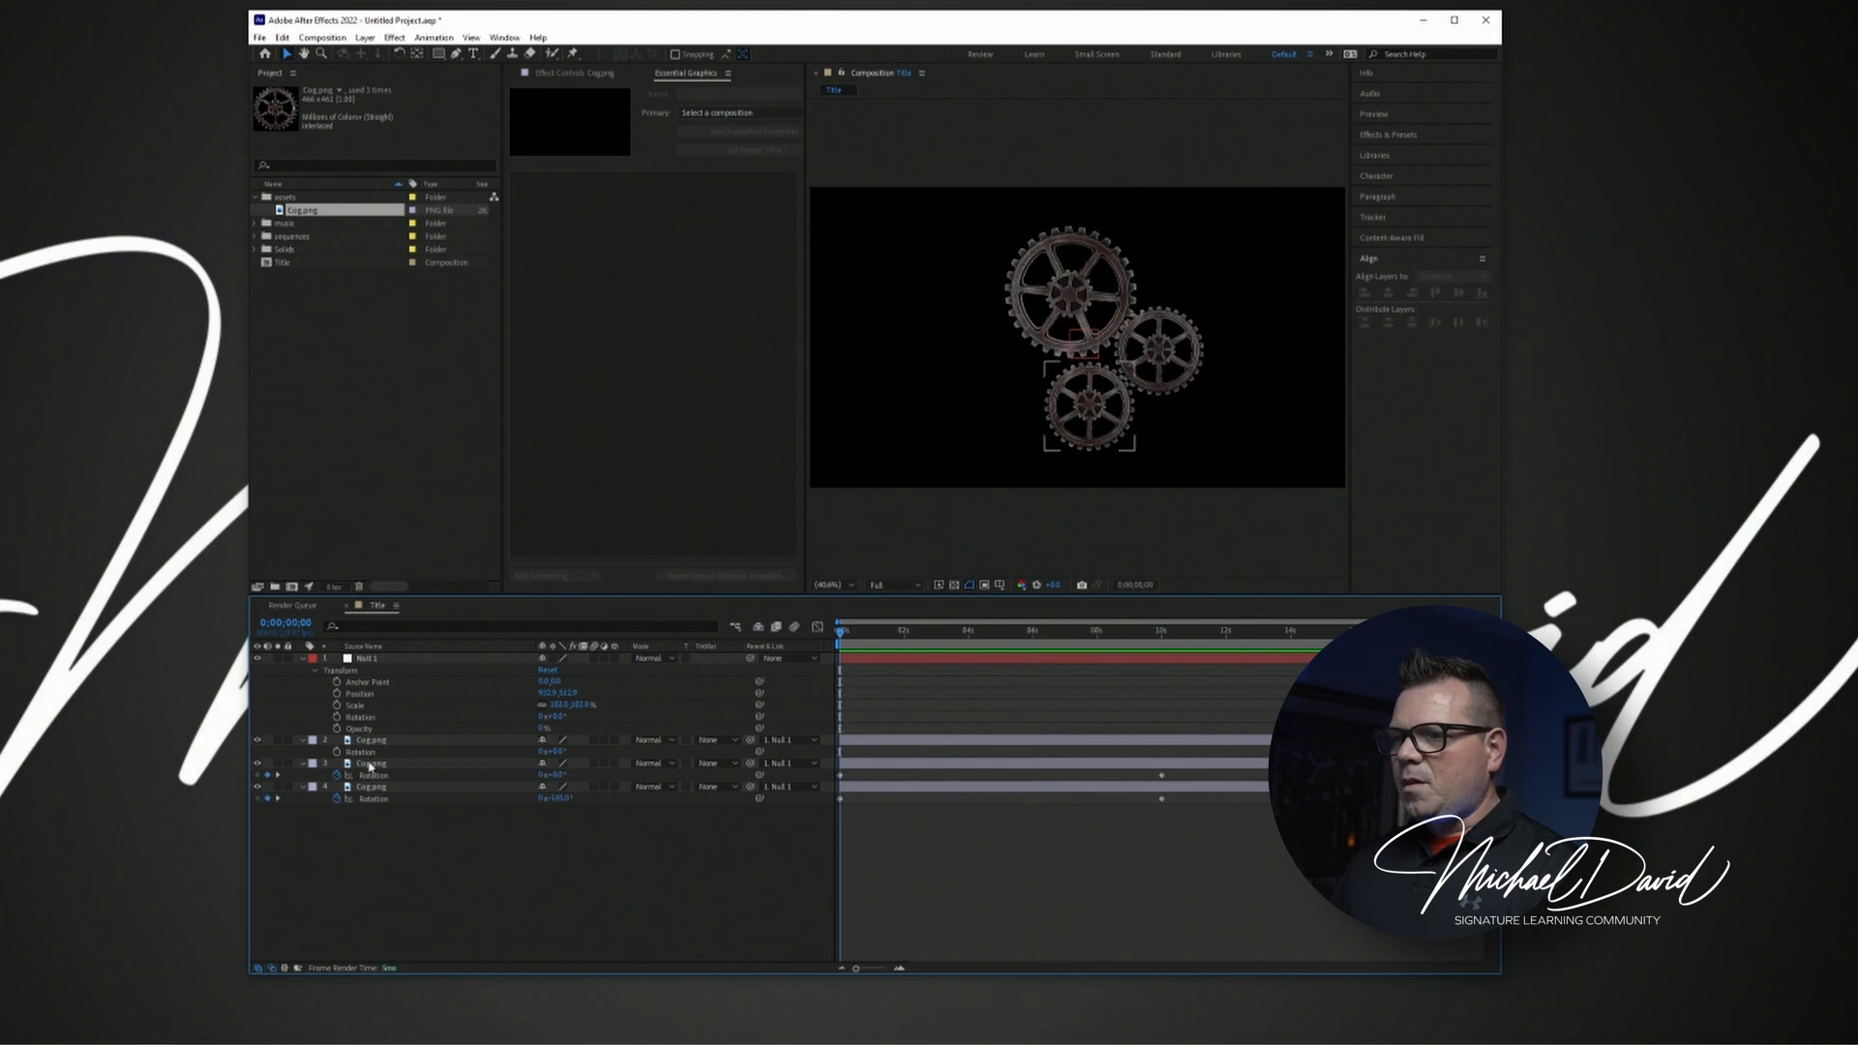
click(384, 742)
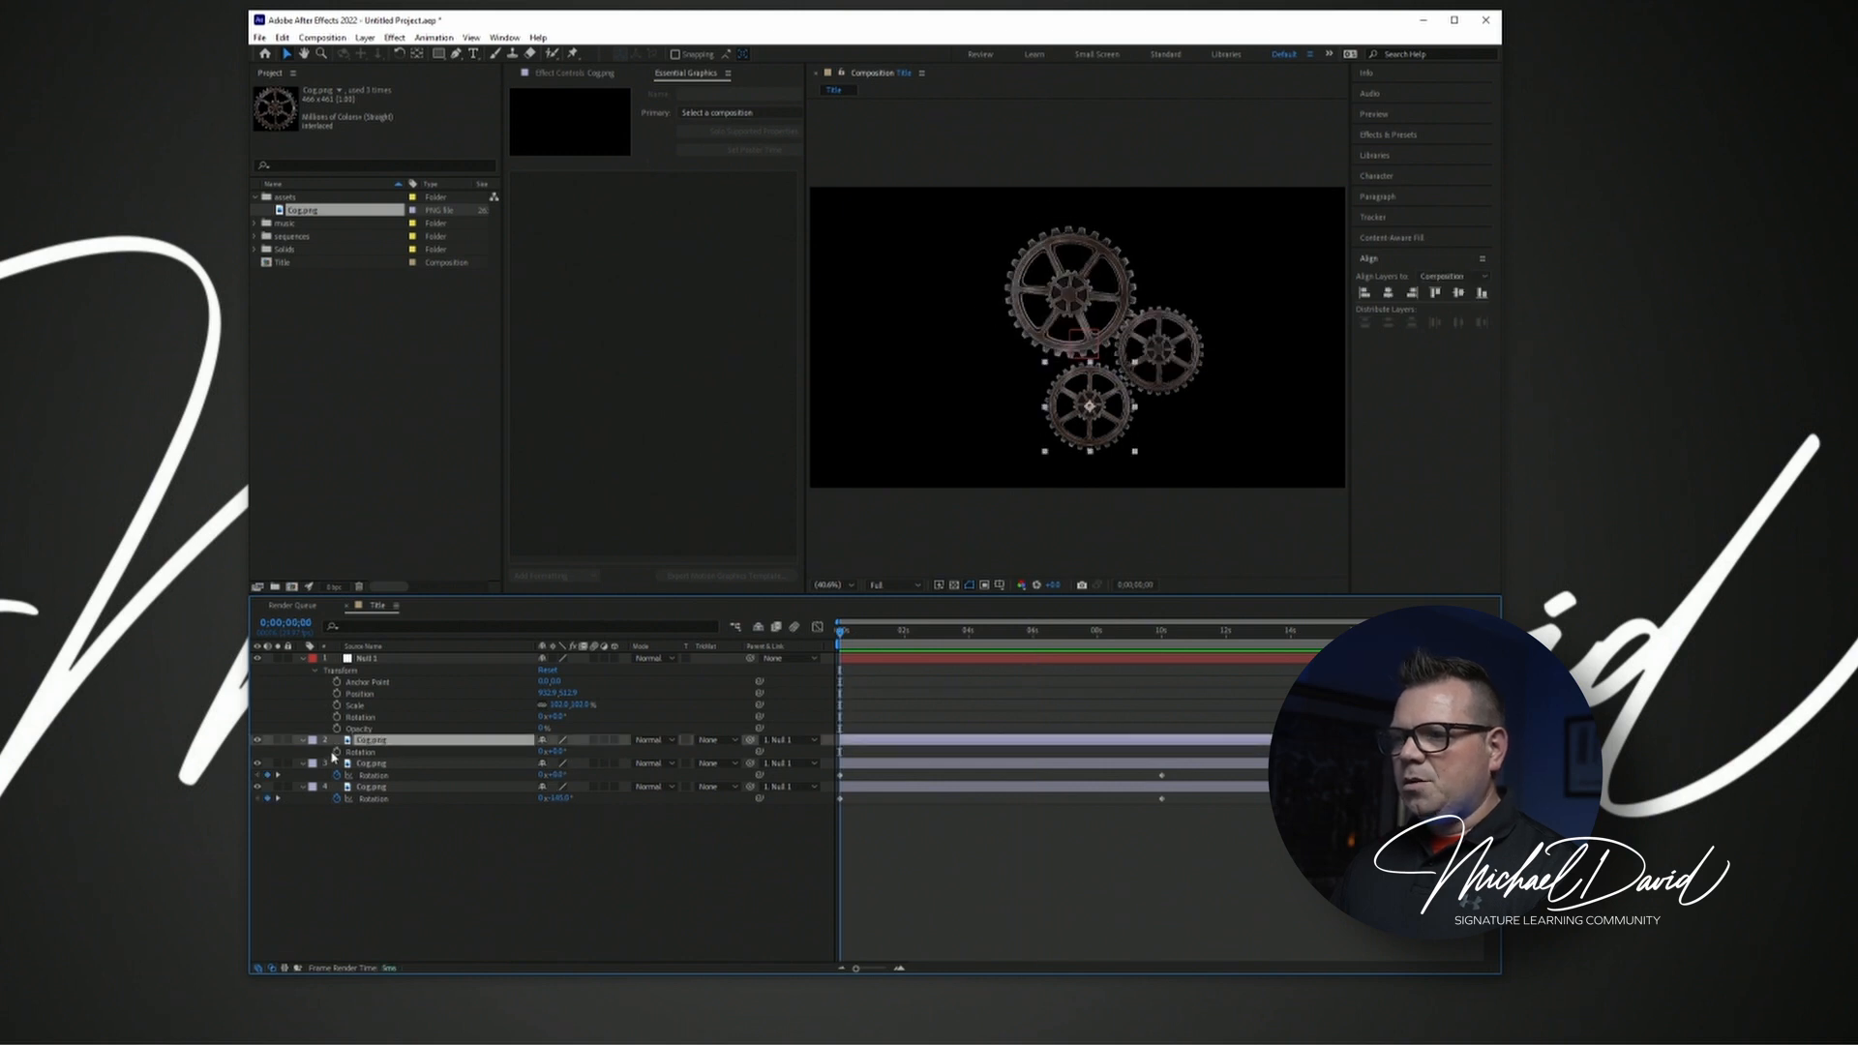
click(1165, 634)
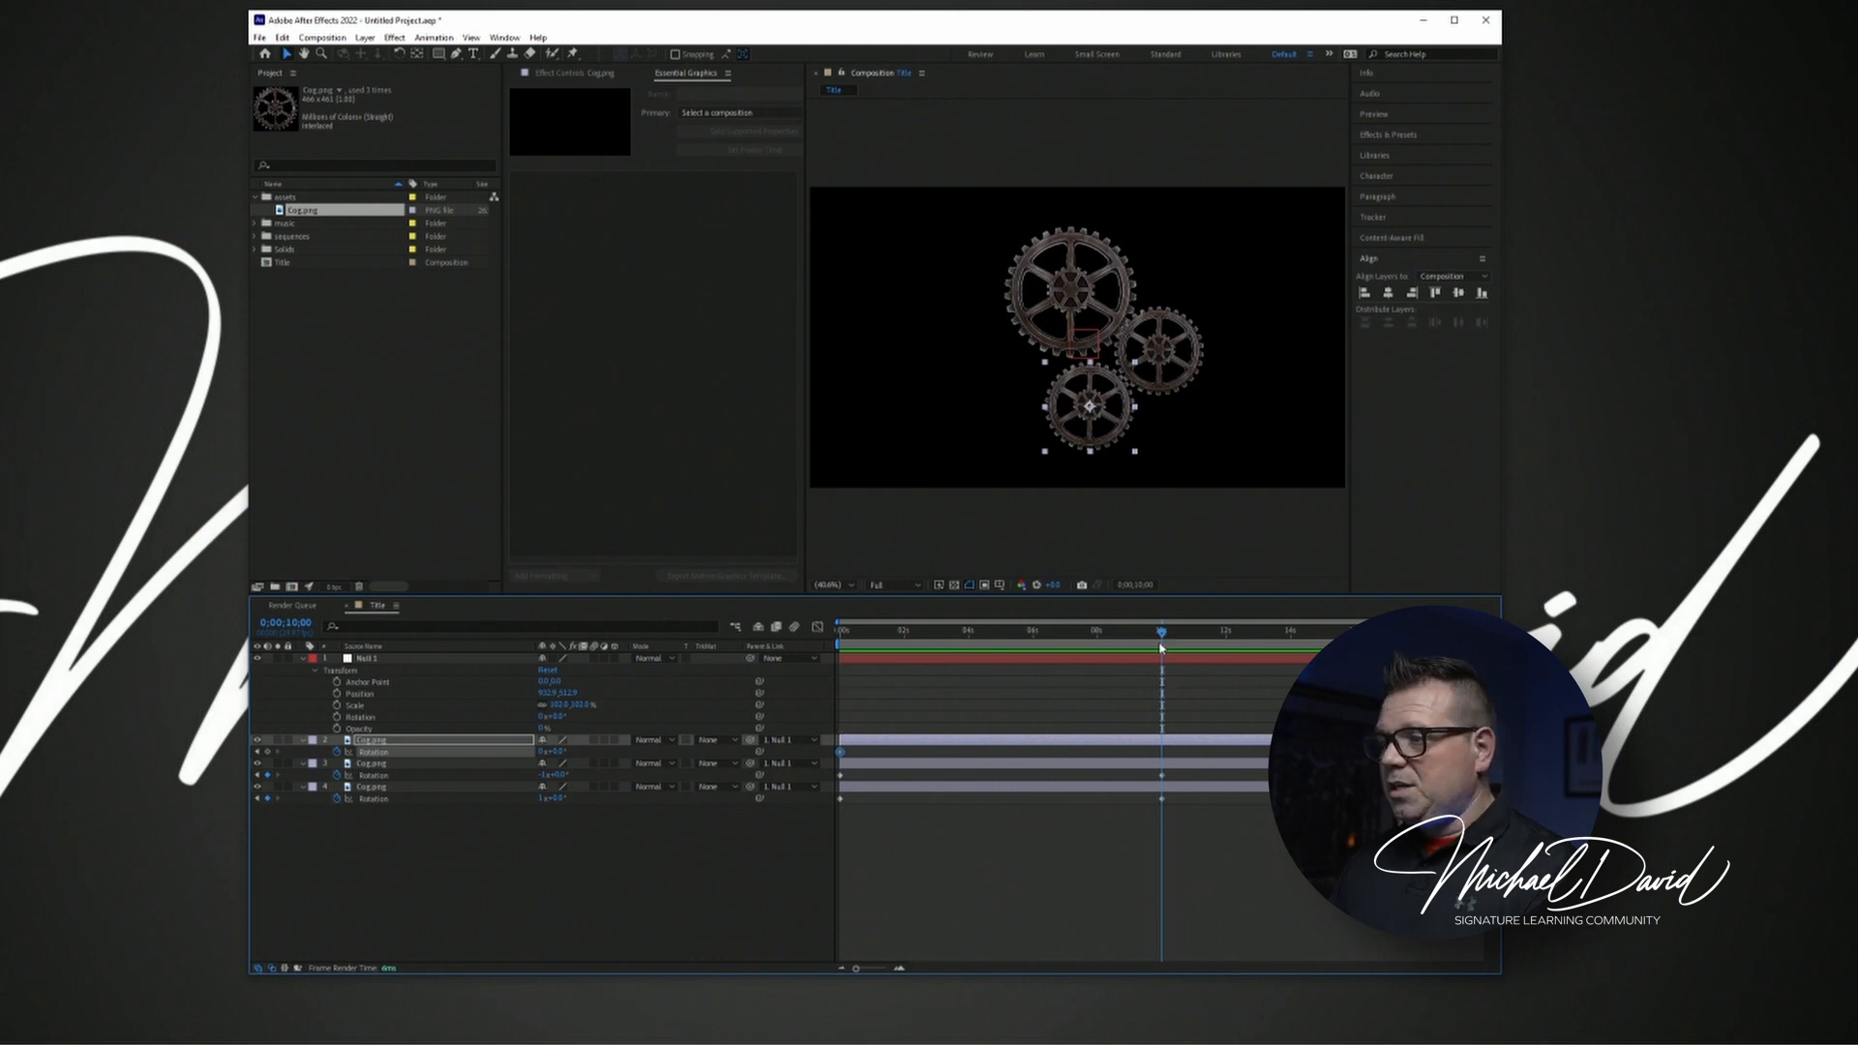
mouse_move(1162, 634)
mouse_down()
mouse_move(1104, 635)
mouse_move(1171, 634)
mouse_up()
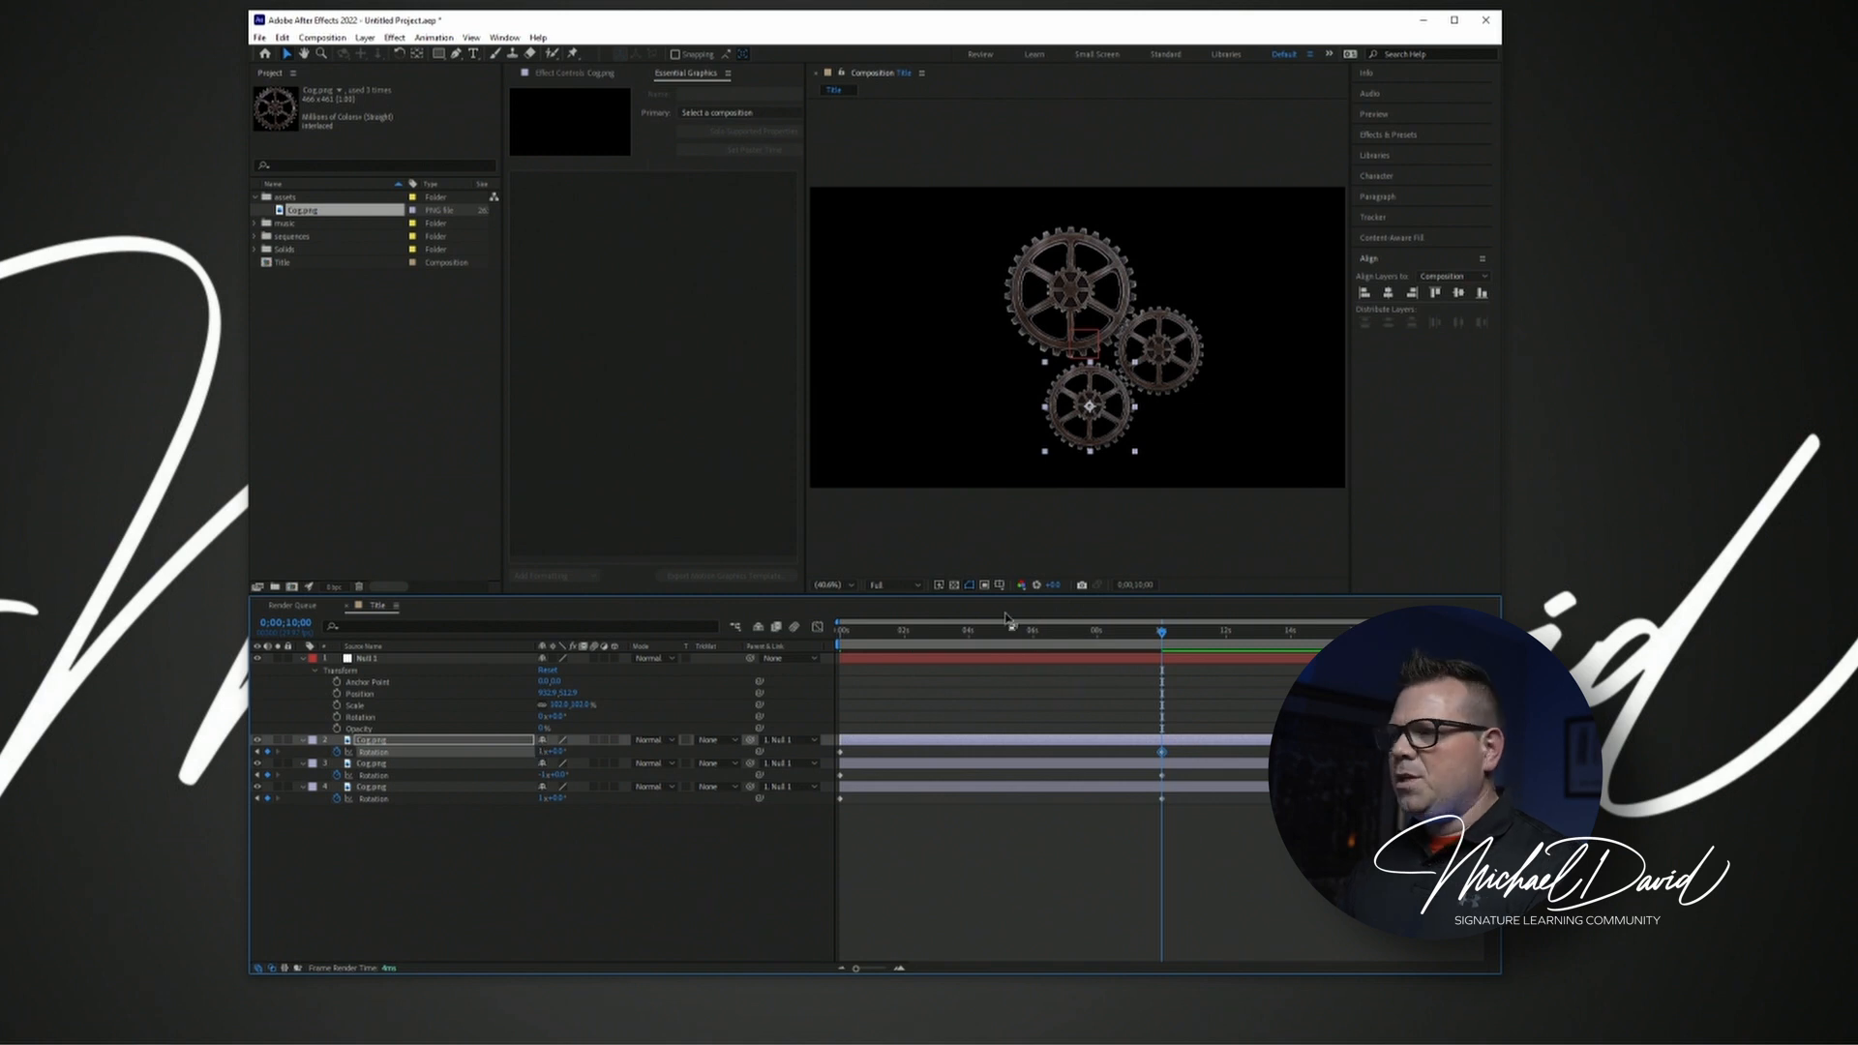
Preview the rotation of all three cogs together from 0 seconds and stop the playback.
drag(889, 640, 687, 649)
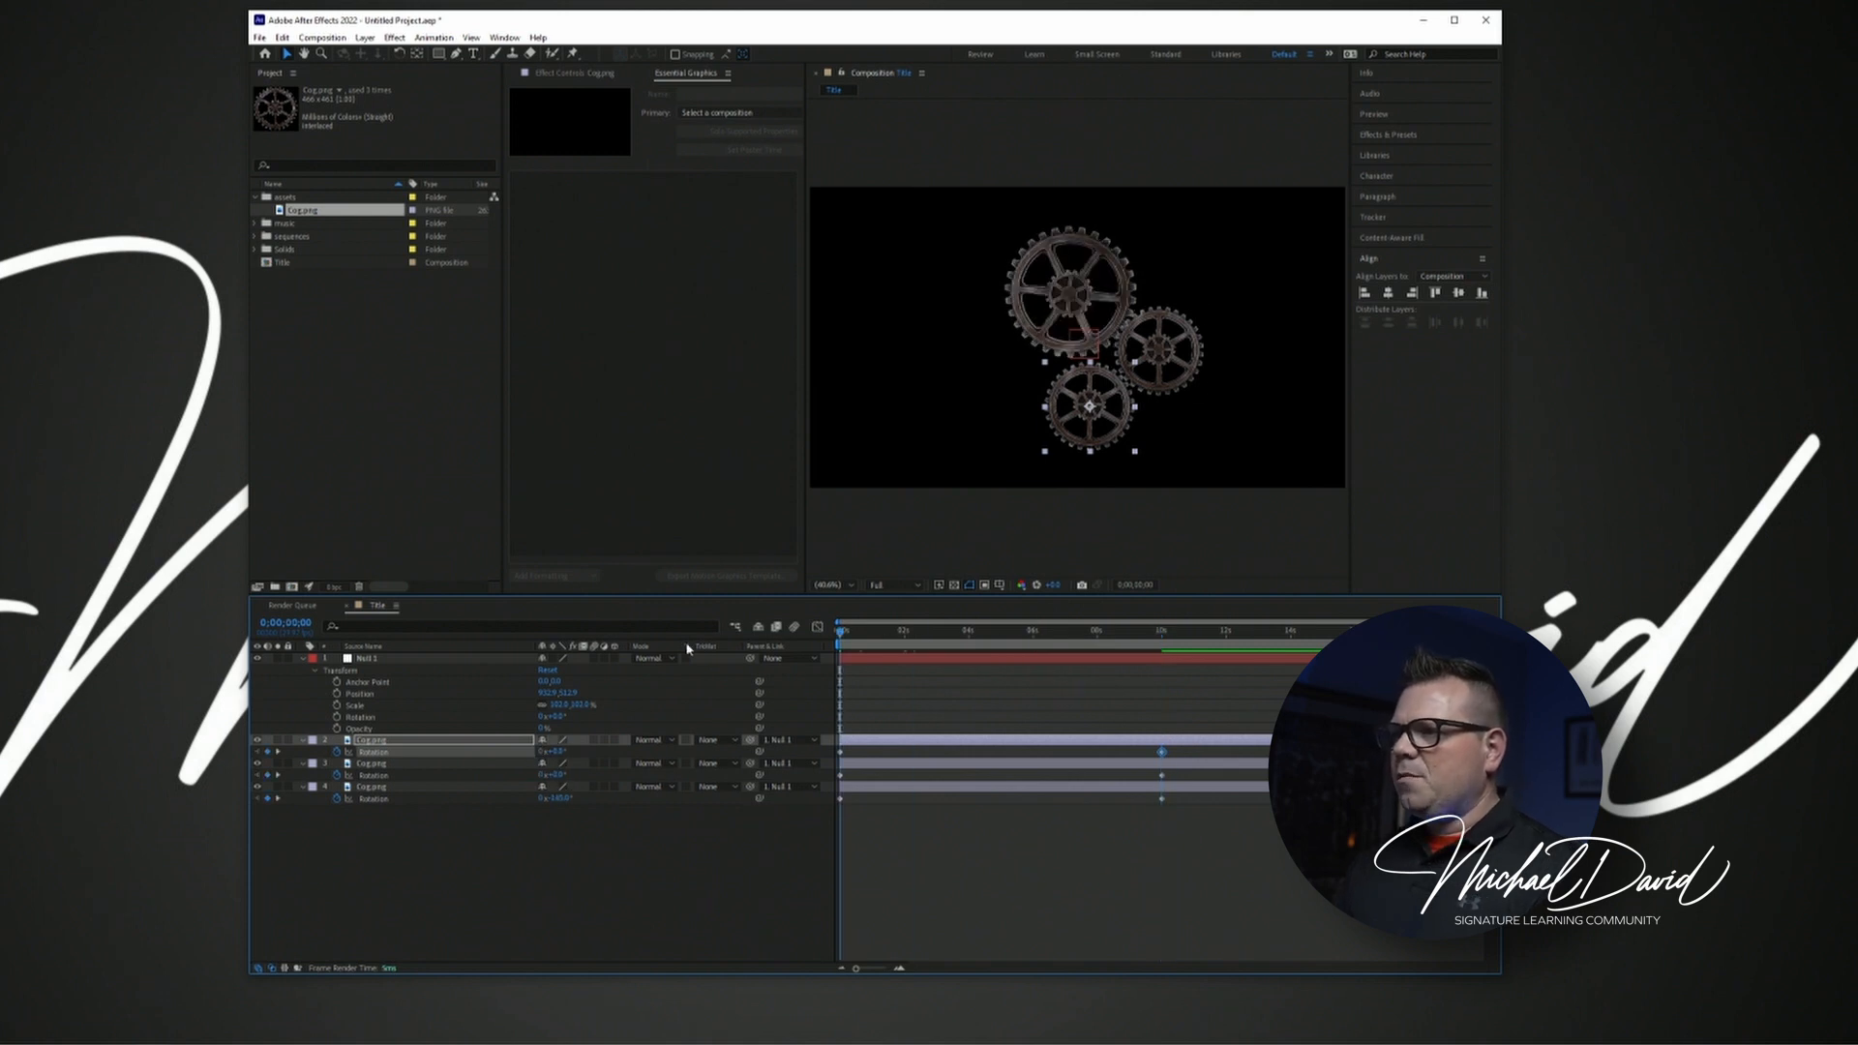
key(space)
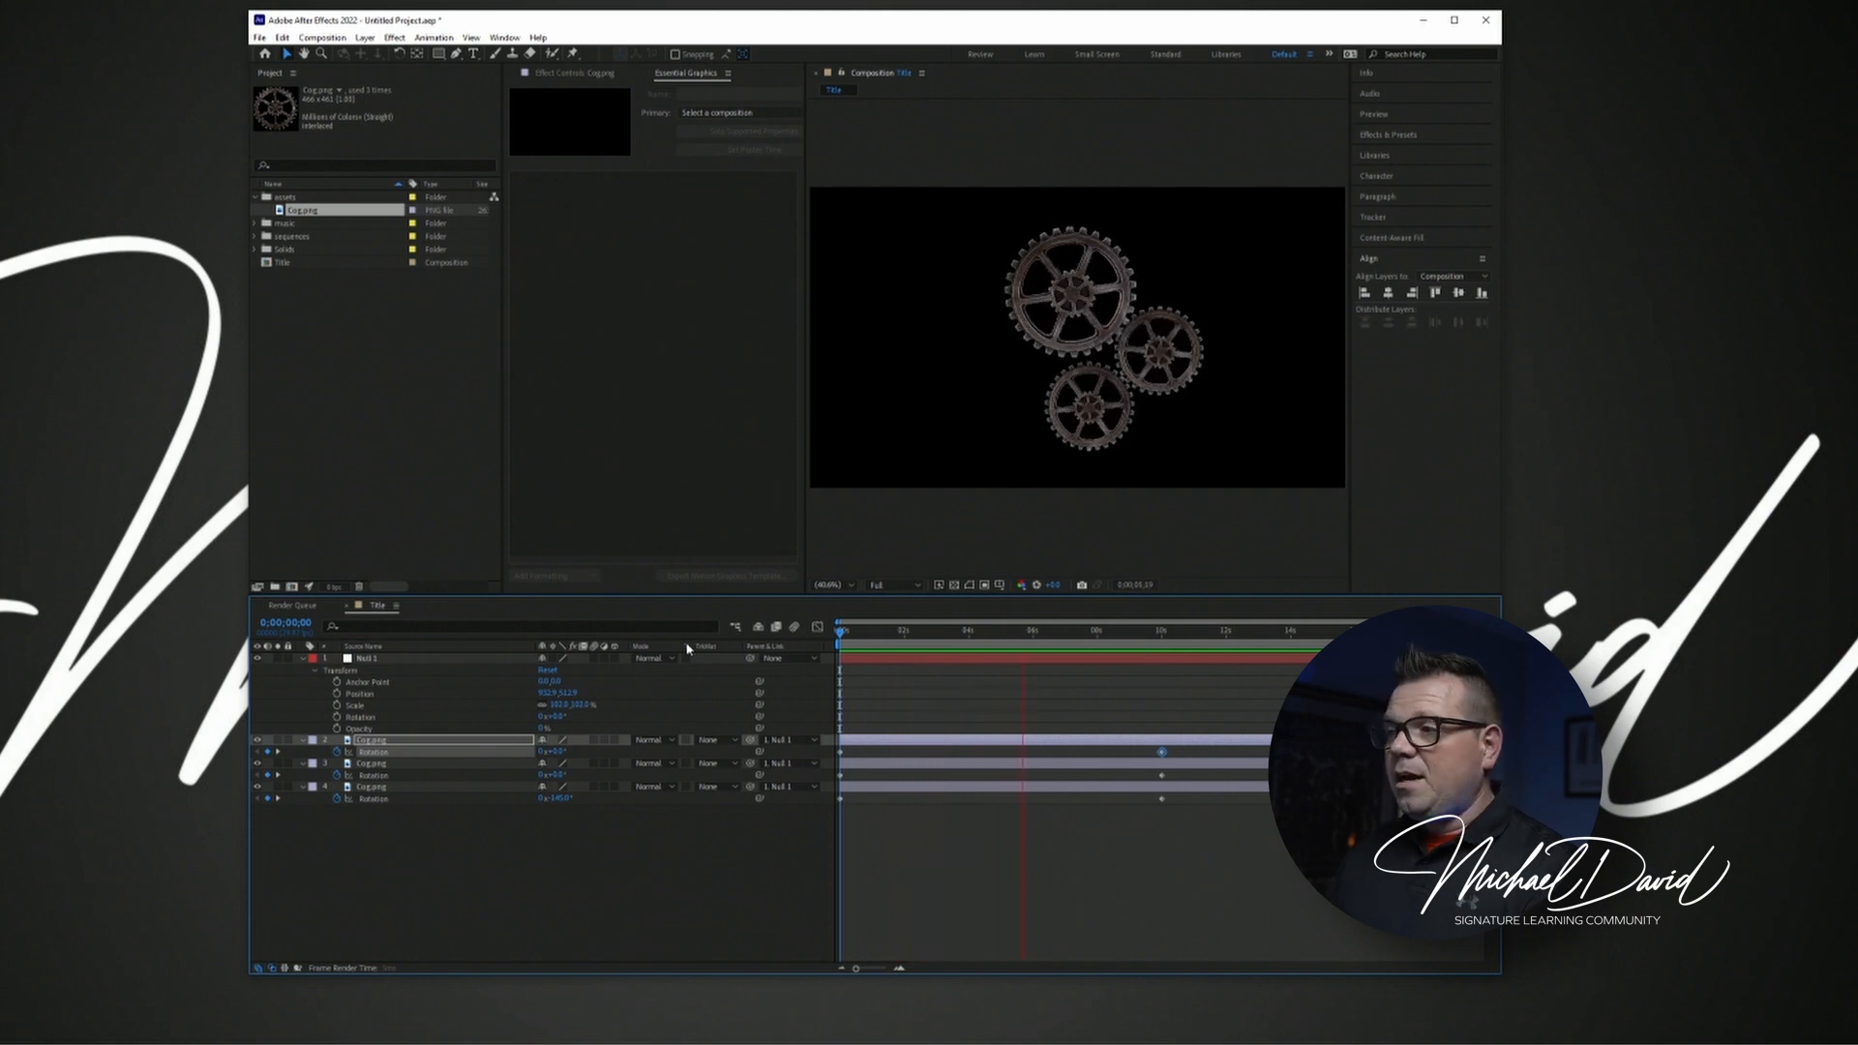
key(space)
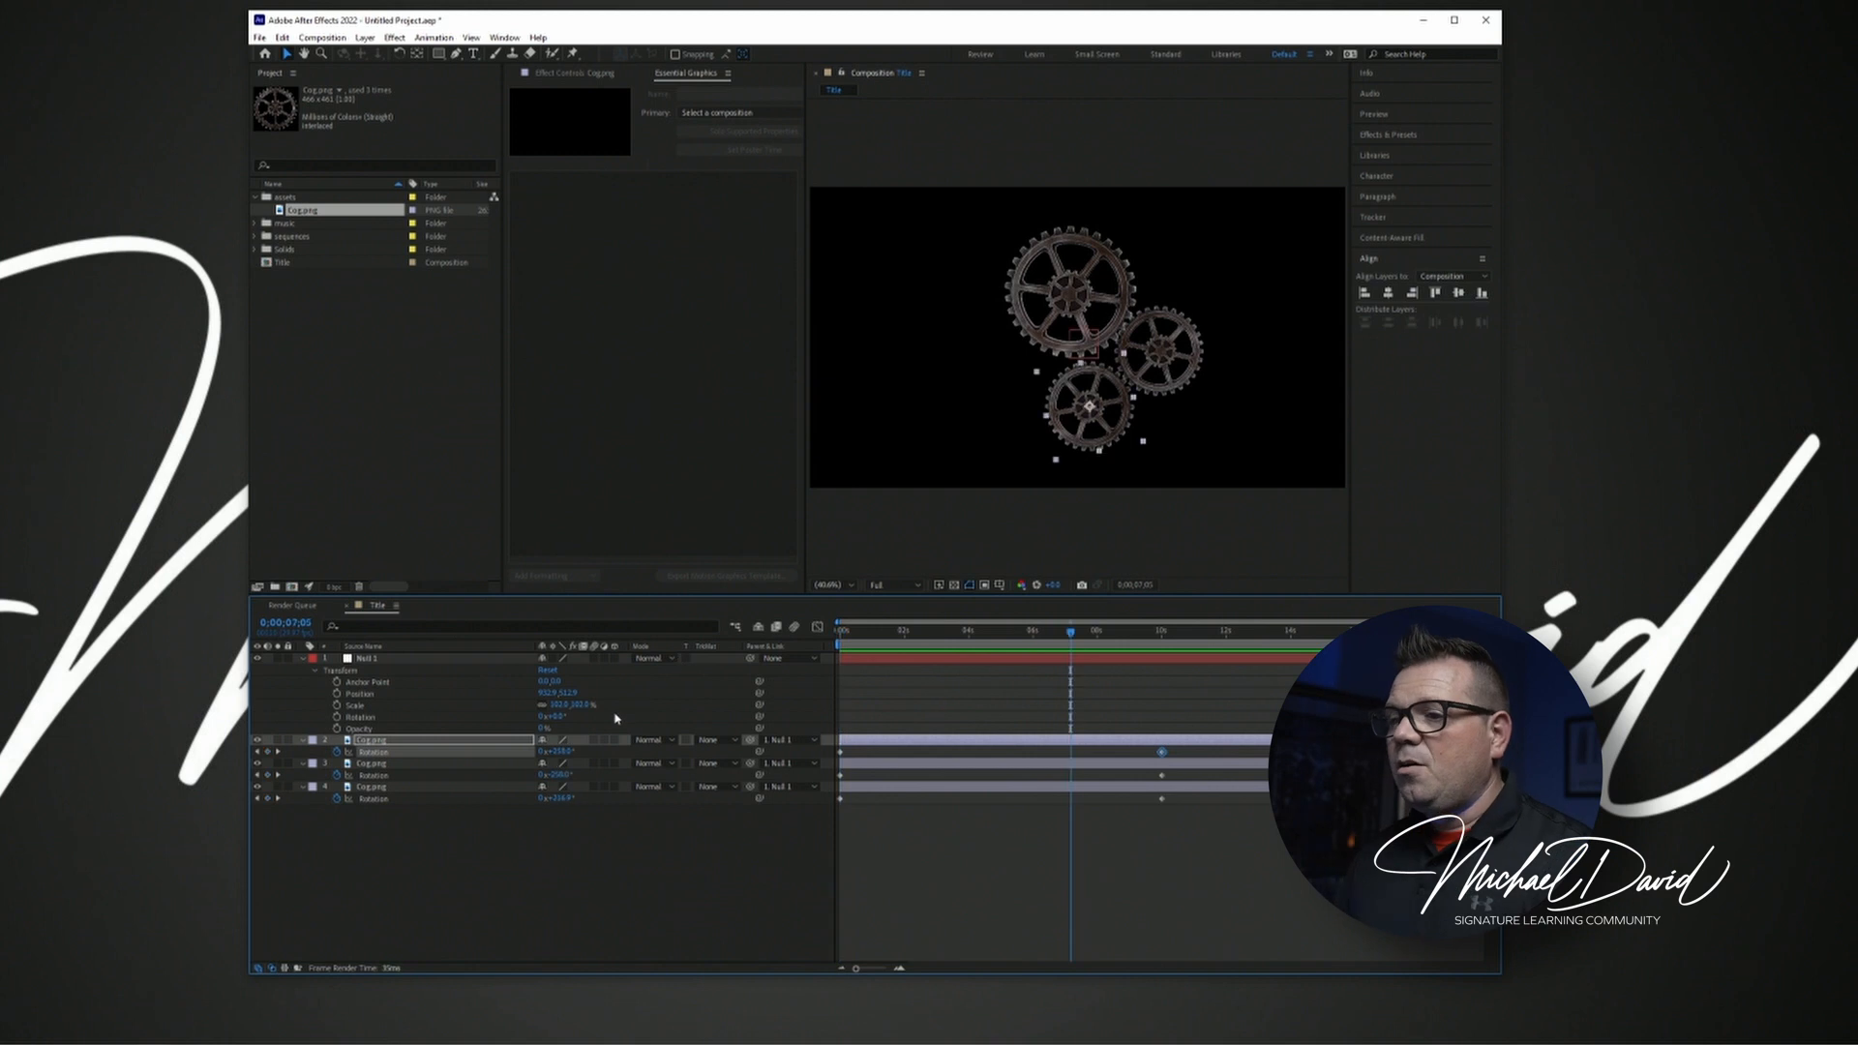